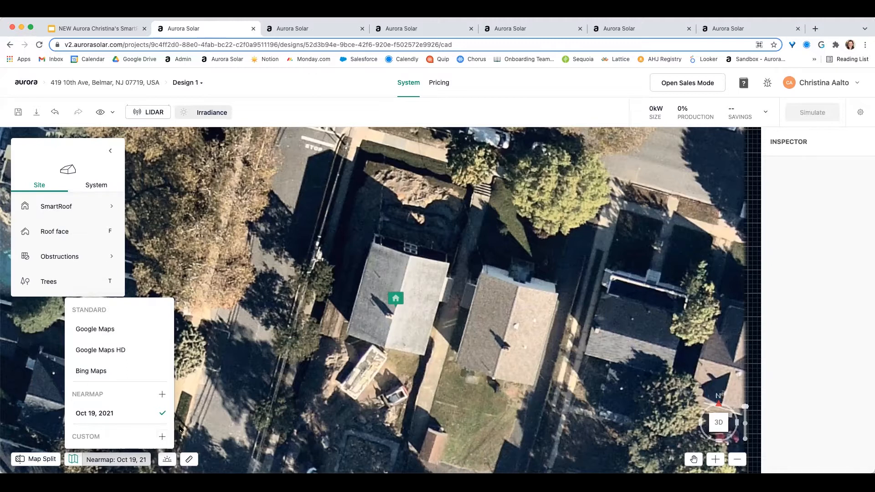
Step: Examine the site imagery around the marked house in tilted and rotated 3D, ending in the north-up top view
scroll(339, 383, down, 4)
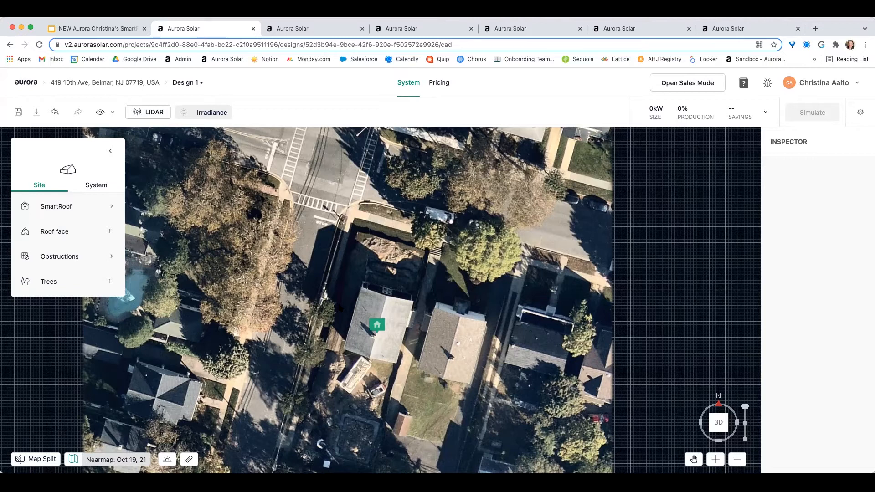
scroll(339, 309, up, 3)
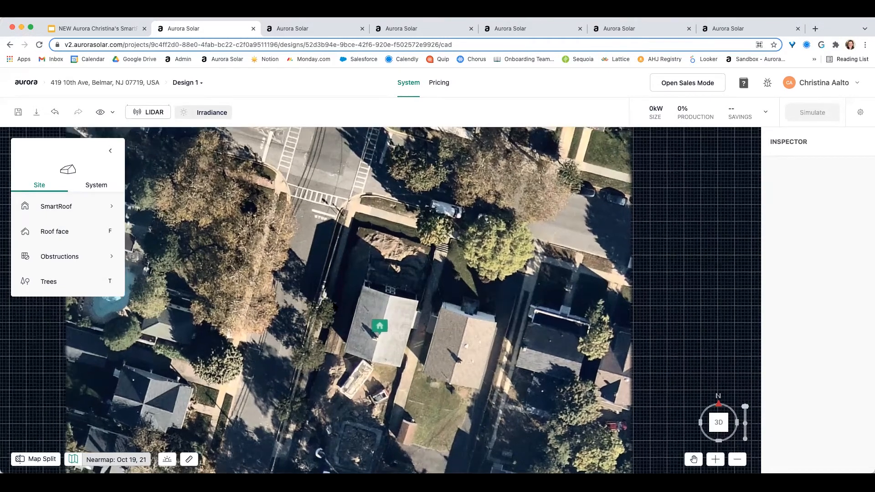
scroll(326, 307, down, 3)
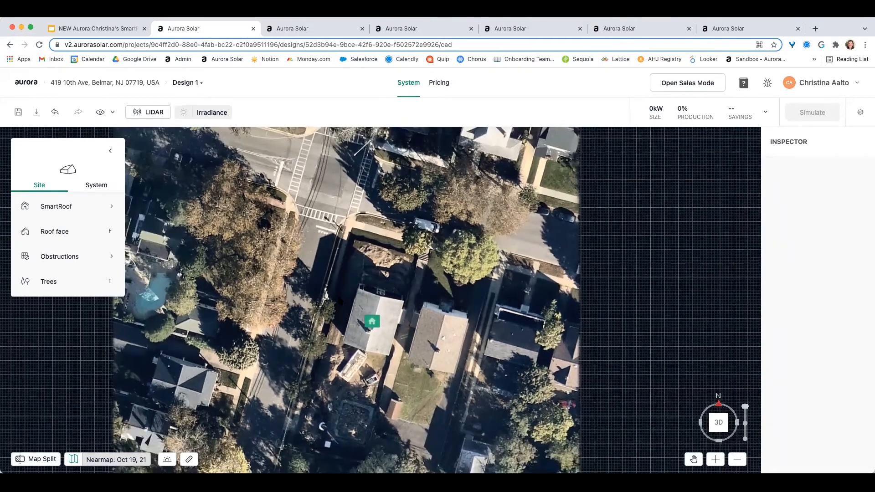
right_drag(338, 343, 363, 333)
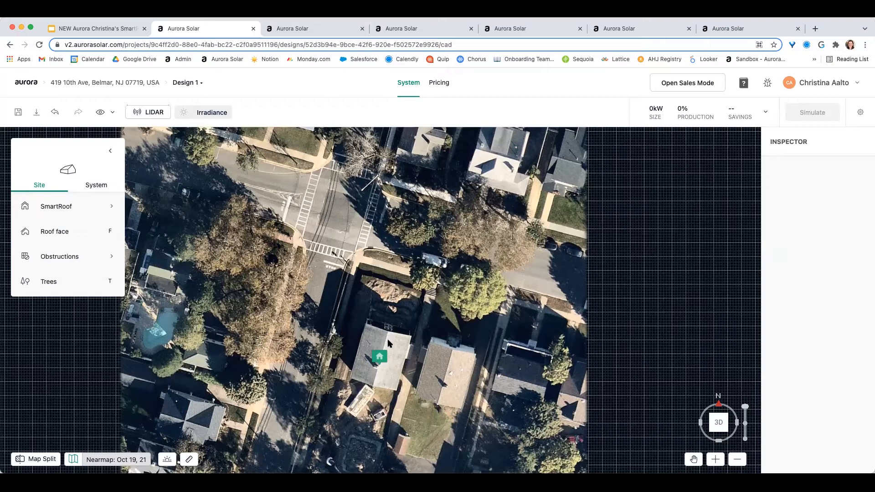
scroll(403, 350, up, 2)
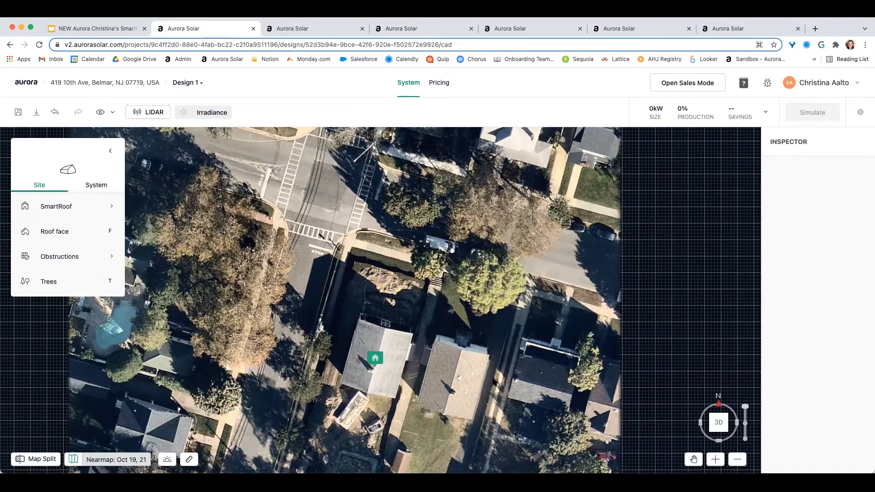
click(718, 424)
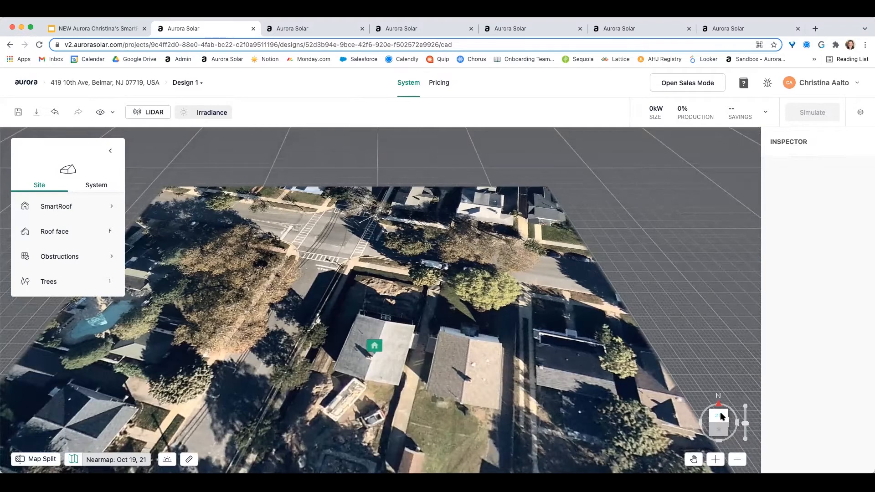
mouse_move(701, 424)
mouse_down()
mouse_move(705, 431)
mouse_move(705, 412)
mouse_up()
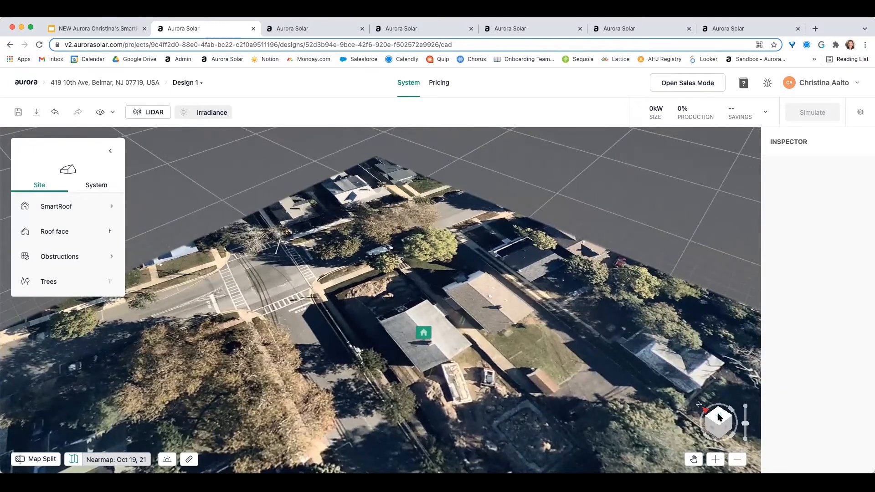
click(719, 417)
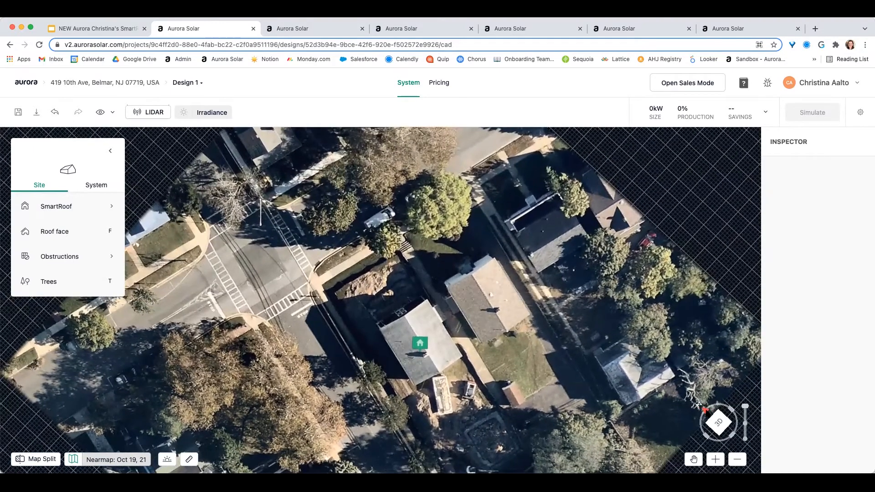
click(704, 408)
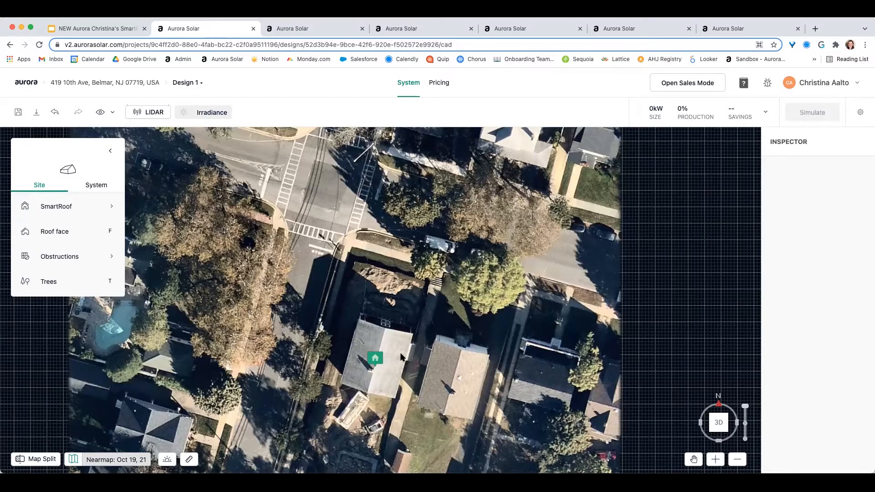
right_drag(434, 389, 442, 428)
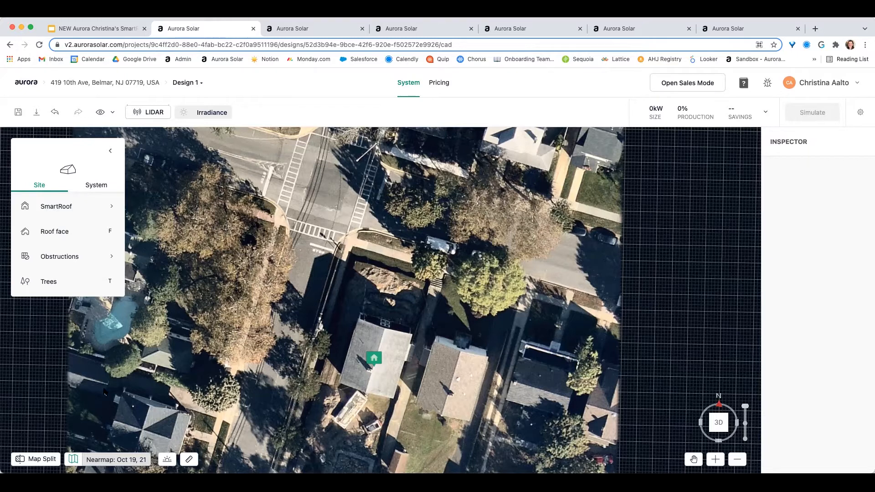
Step: Split the map and examine the marked house in the oblique aerial imagery from different compass directions
click(32, 460)
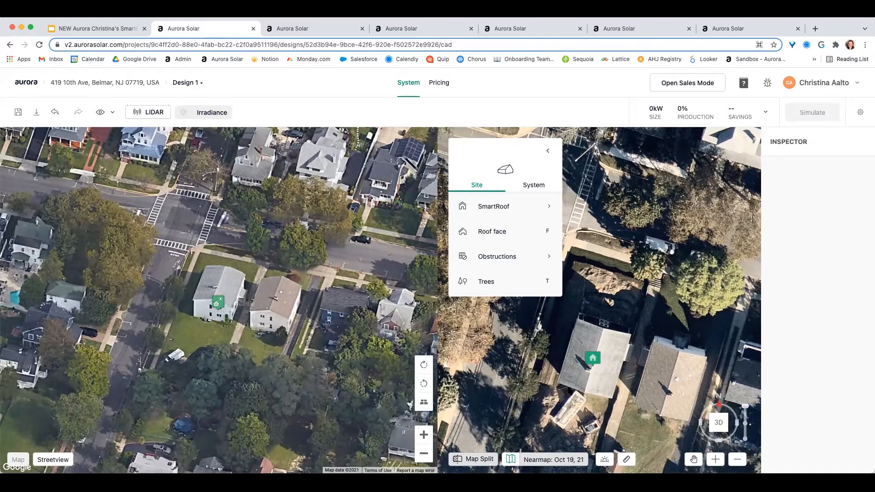
click(423, 366)
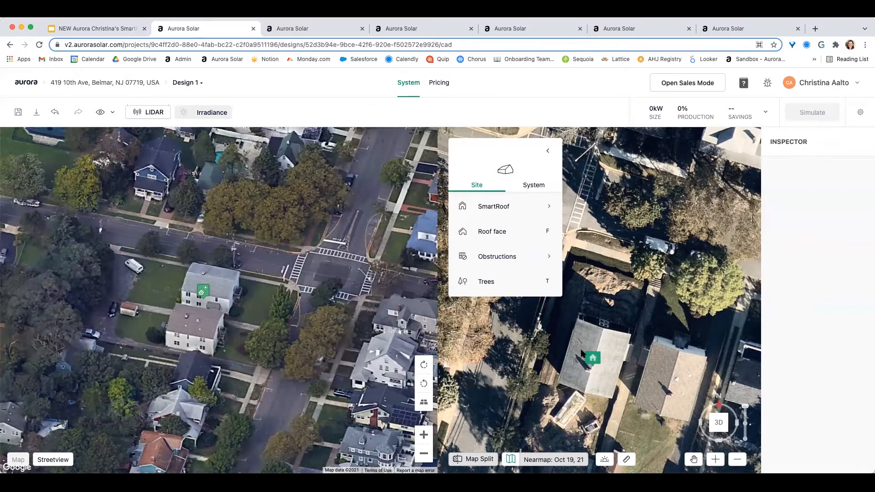
click(424, 365)
click(423, 368)
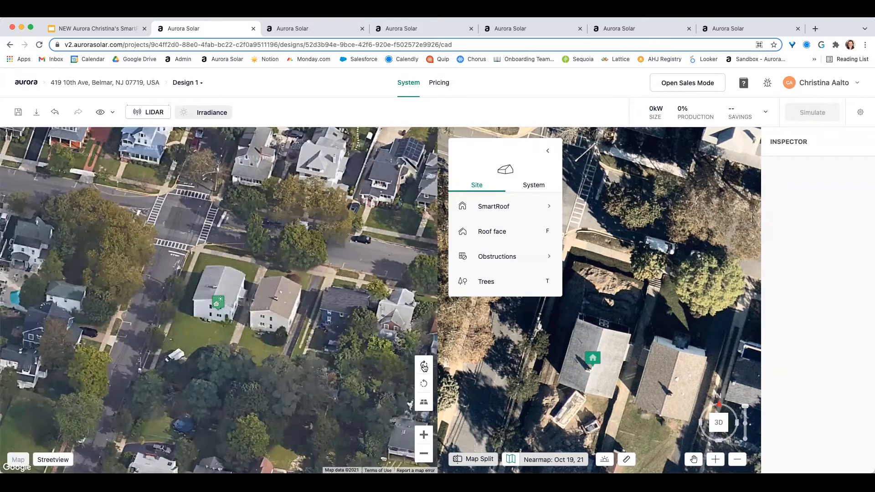
click(424, 366)
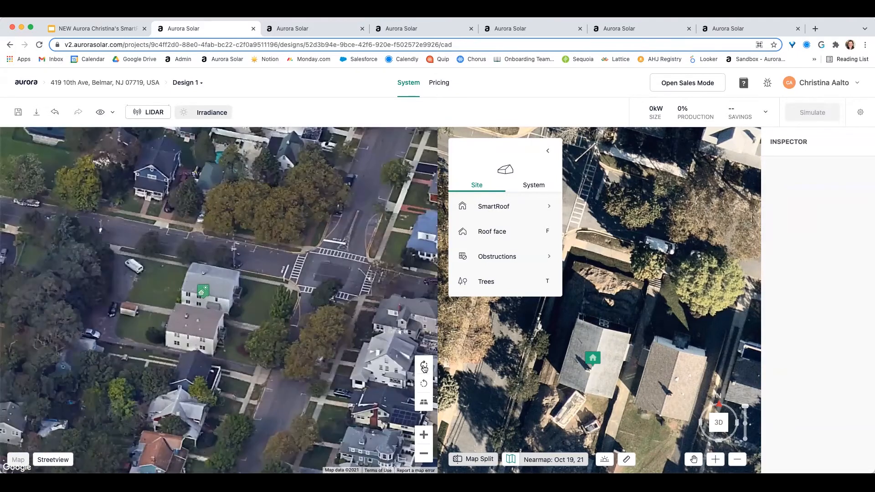
click(424, 368)
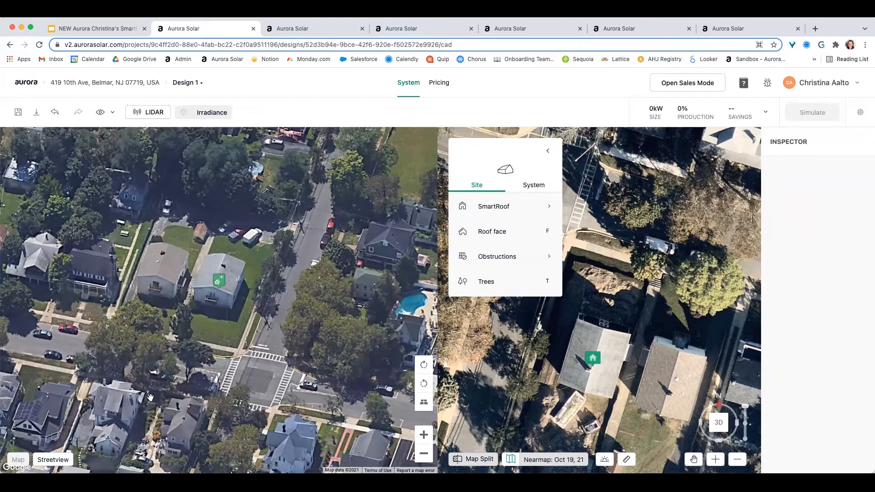
Step: Examine the house and its surrounding trees in Streetview from several points along the street, and close the split map
click(53, 460)
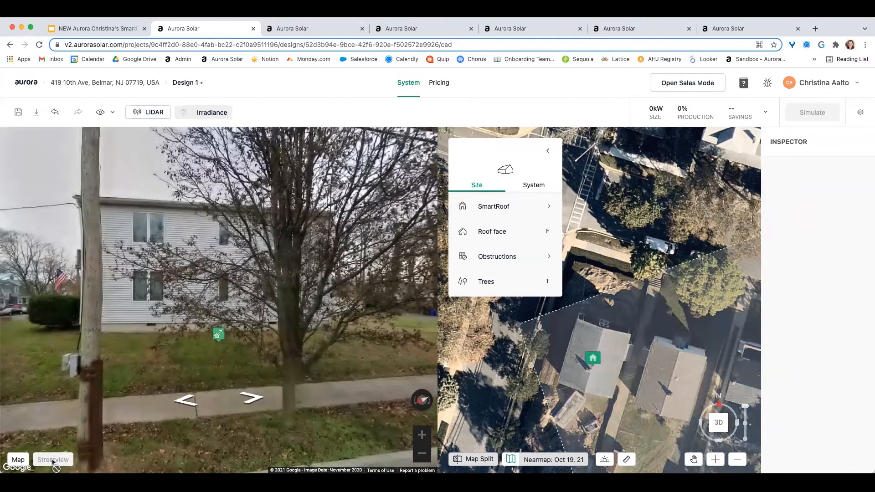
click(185, 401)
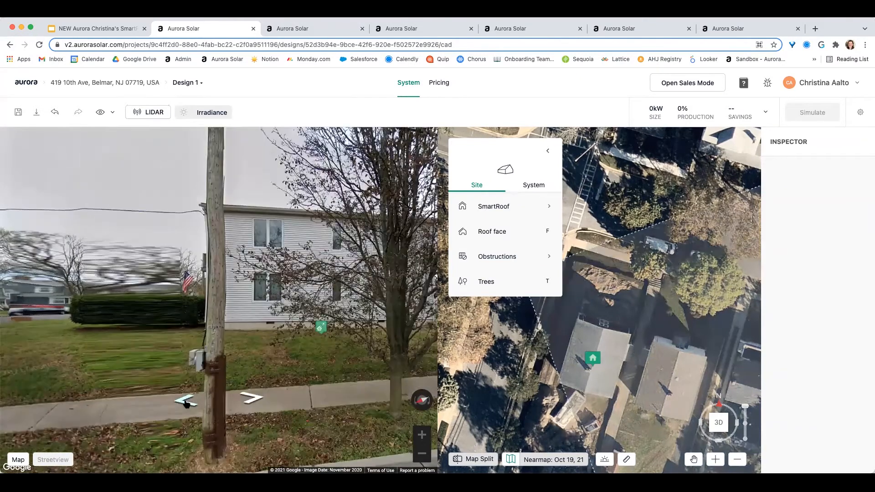
click(187, 407)
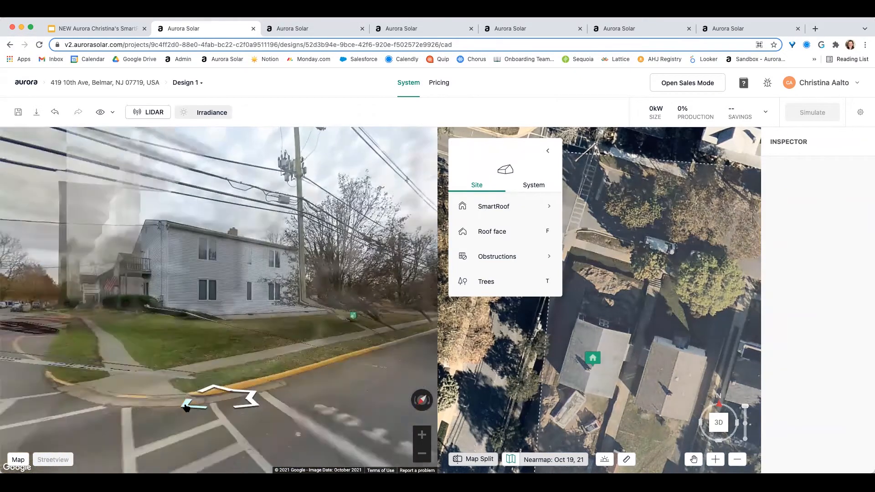
drag(299, 322, 193, 321)
drag(250, 320, 147, 320)
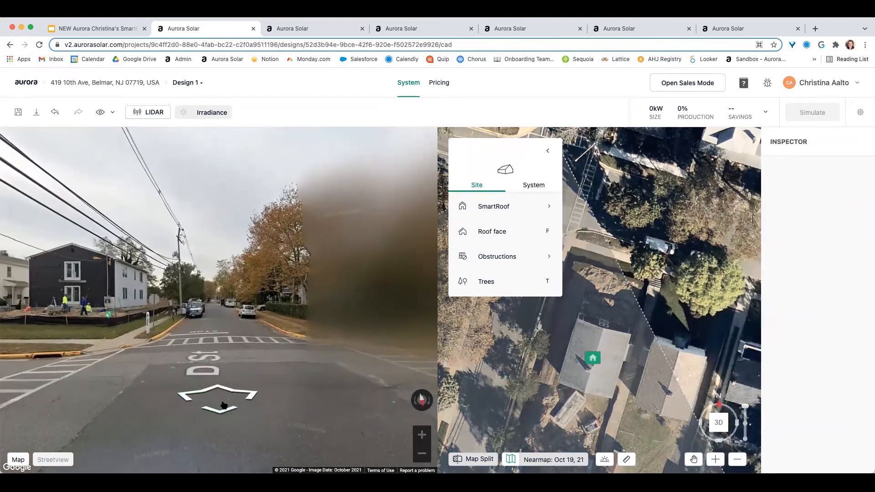
click(219, 388)
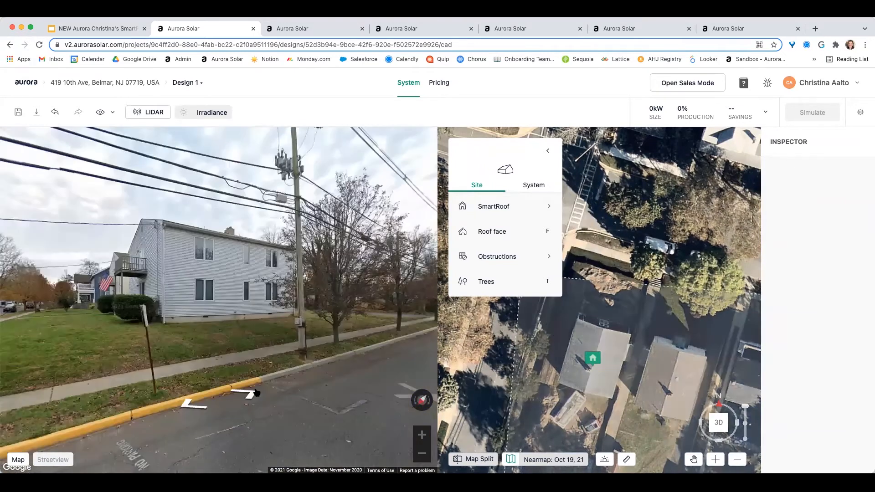
click(251, 394)
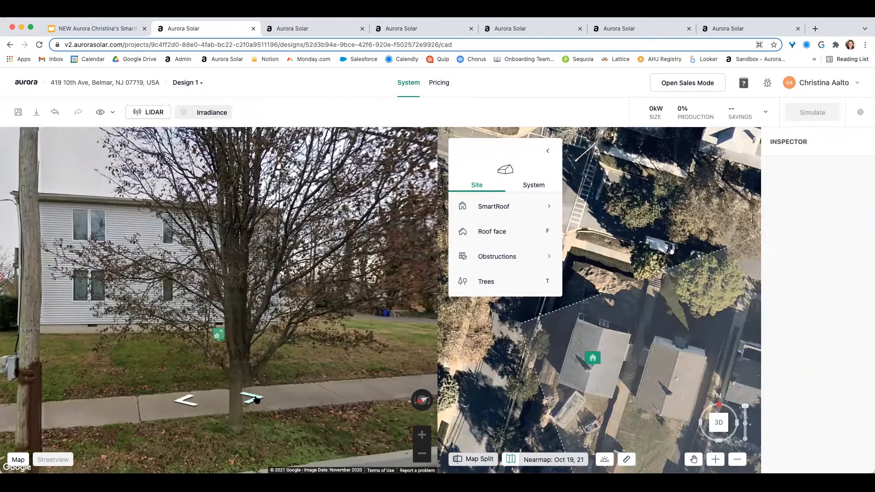
click(251, 404)
click(252, 403)
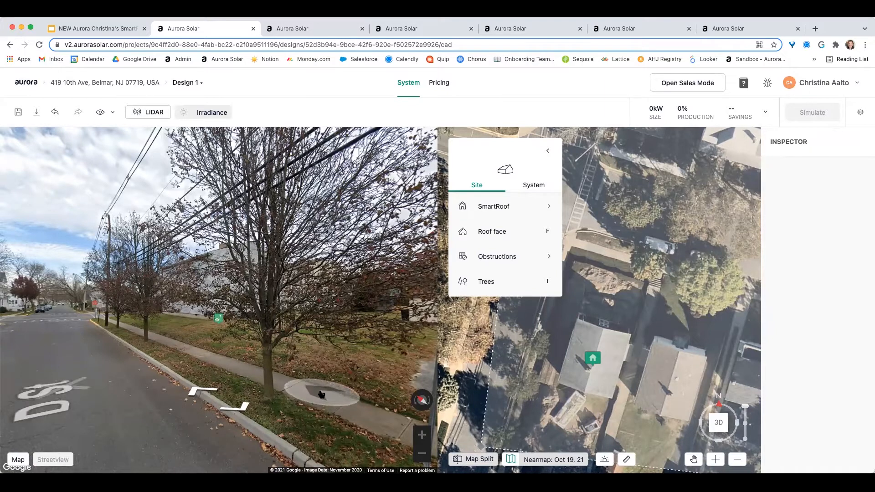
click(473, 460)
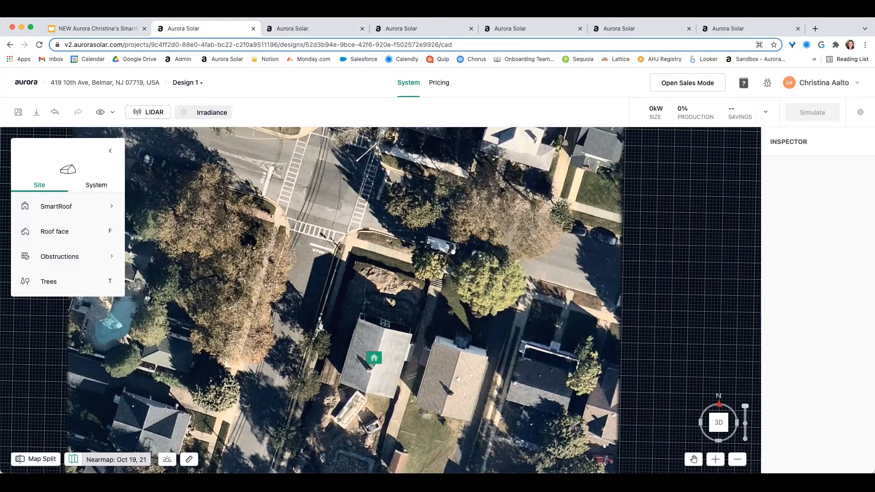
Step: Draw a pitched SmartRoof outline of about 34 by 41 ft around the four eave corners of the marked grey-roofed house
scroll(476, 460, up, 2)
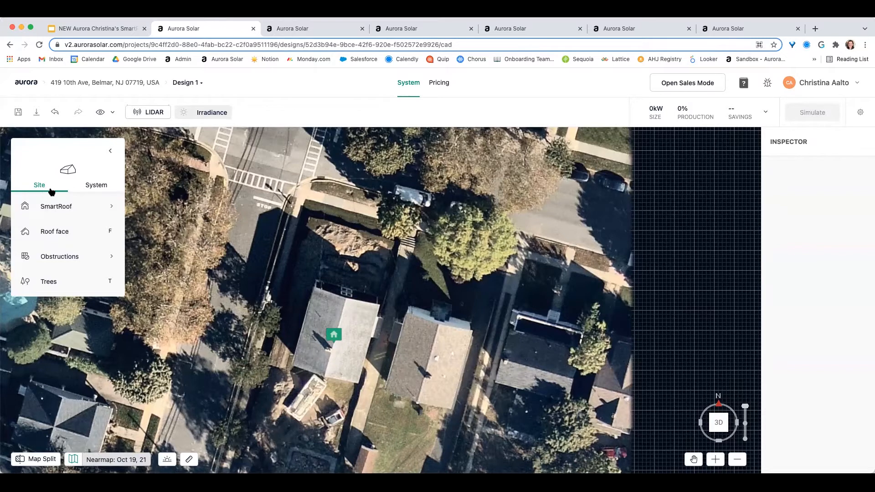
mouse_move(57, 208)
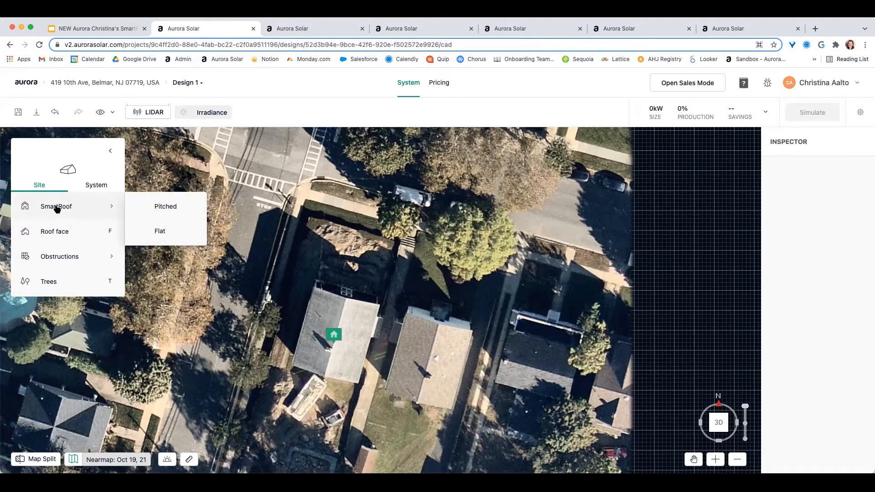
click(161, 209)
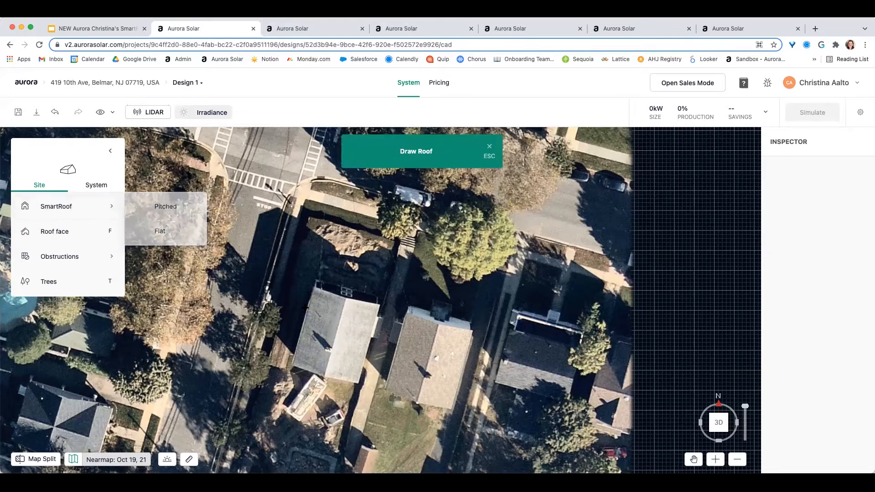
scroll(346, 318, up, 2)
scroll(346, 318, up, 4)
right_drag(205, 316, 239, 391)
right_drag(313, 370, 306, 297)
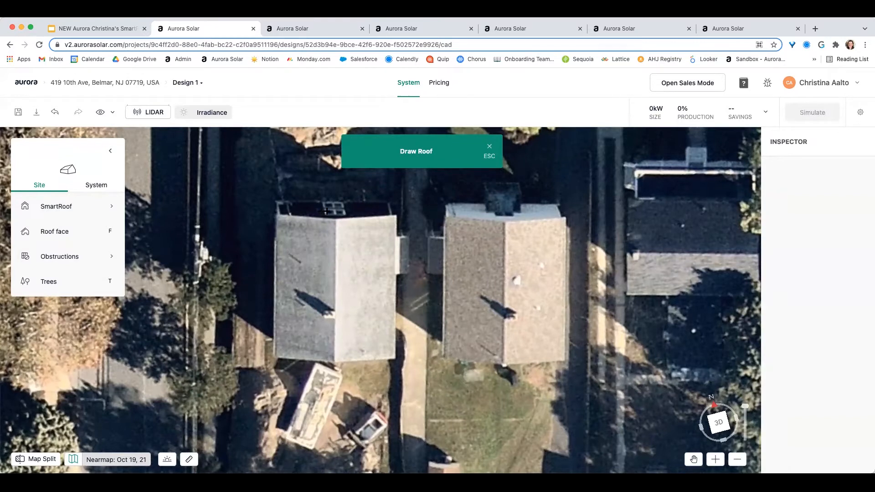
click(275, 214)
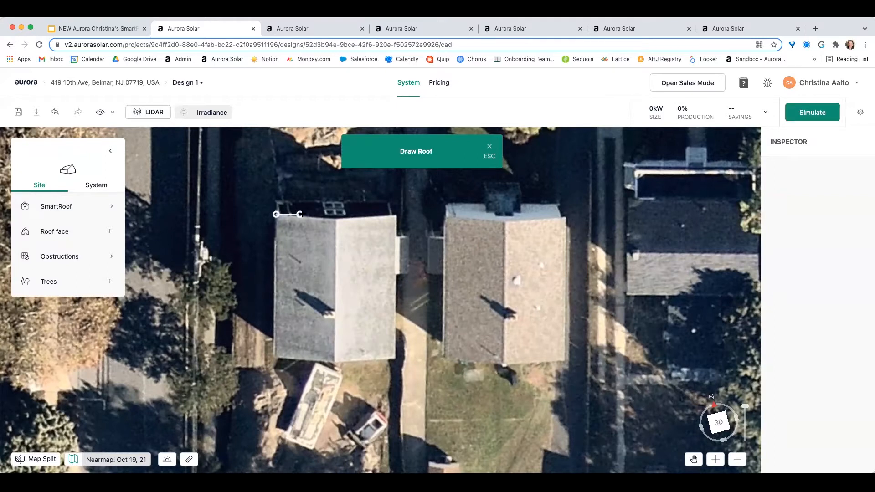
click(397, 214)
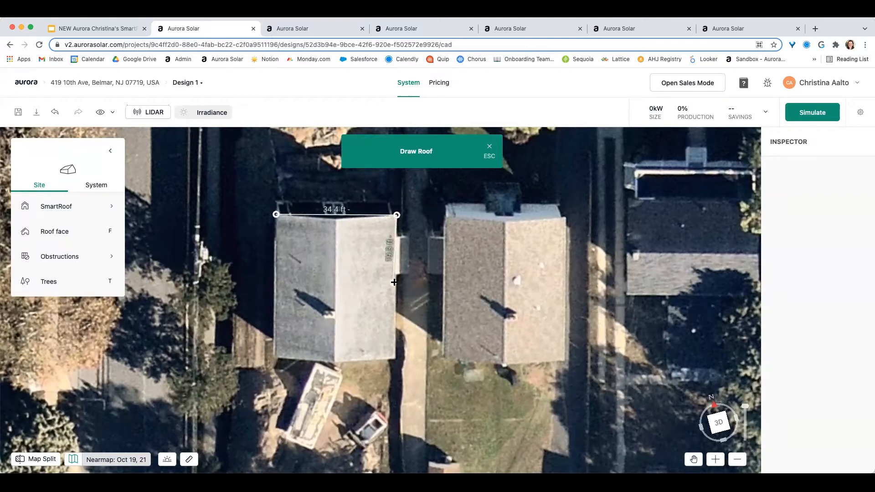
click(395, 358)
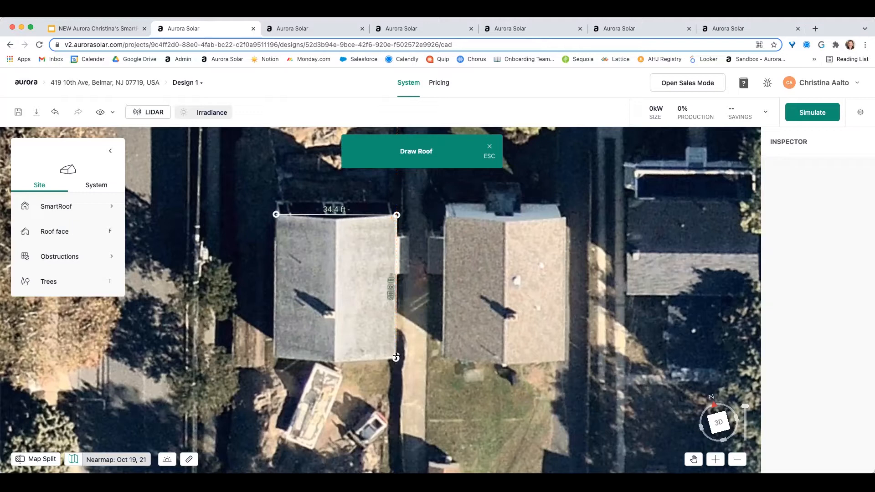
click(274, 358)
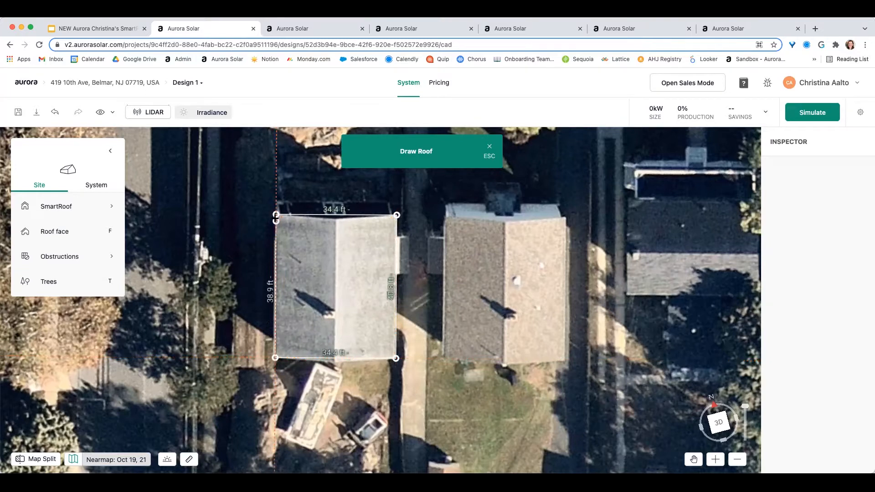
click(276, 214)
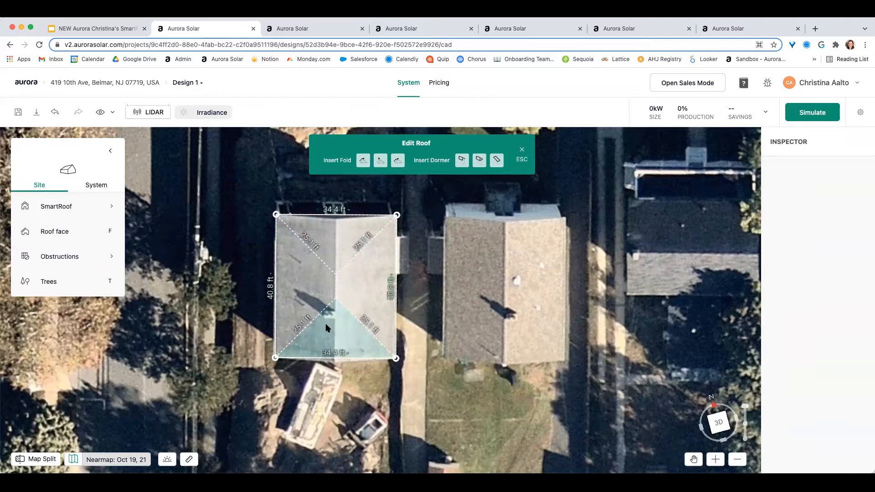
Step: Convert the north and south hip faces of the SmartRoof into vertical gable walls and finish editing the roof
click(334, 240)
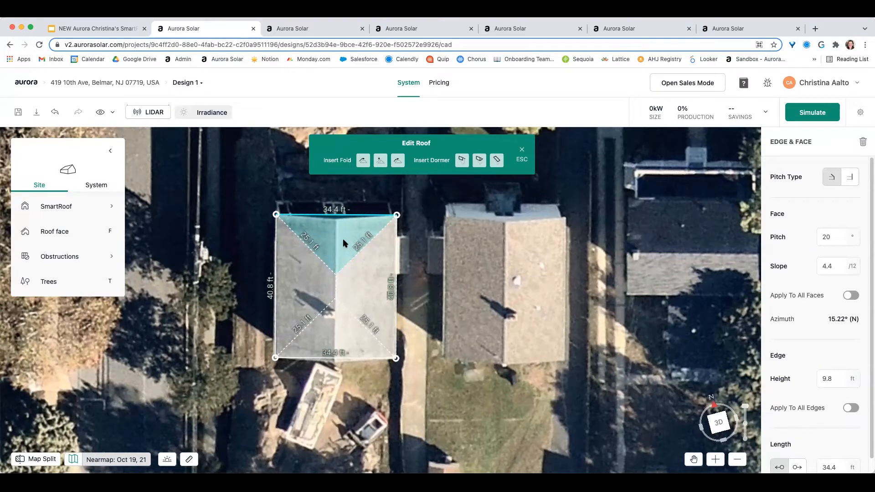
click(850, 178)
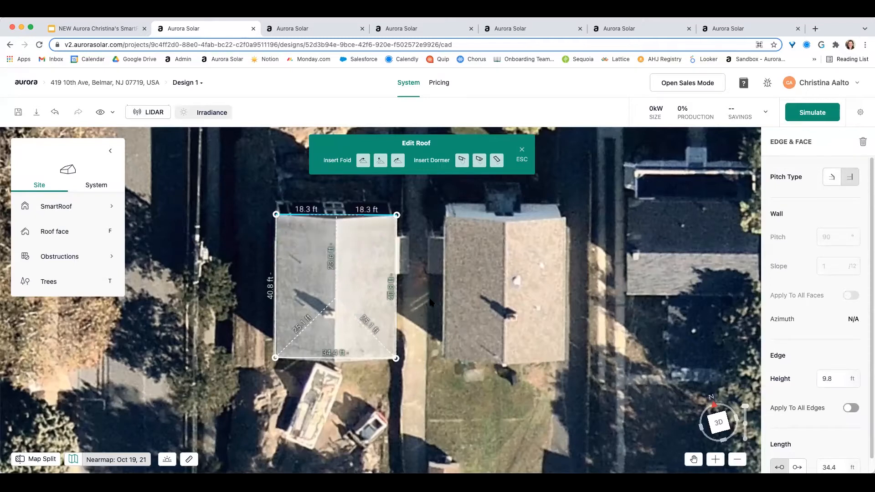
click(335, 334)
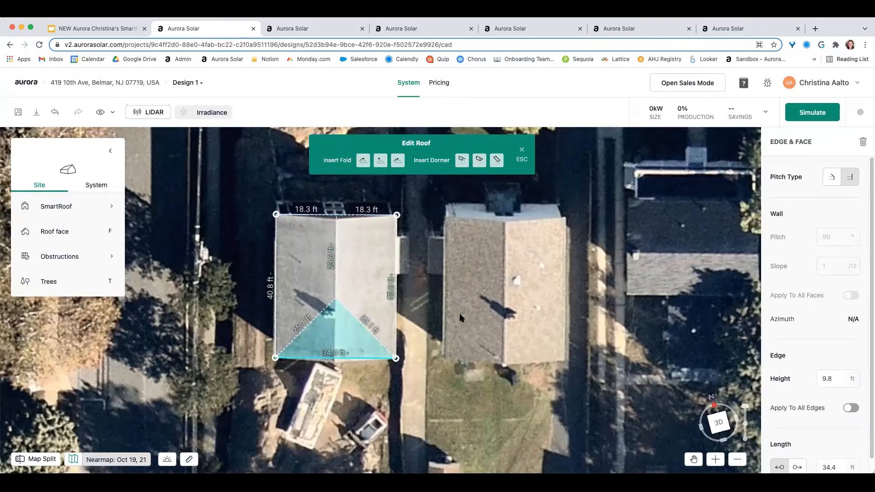
key(g)
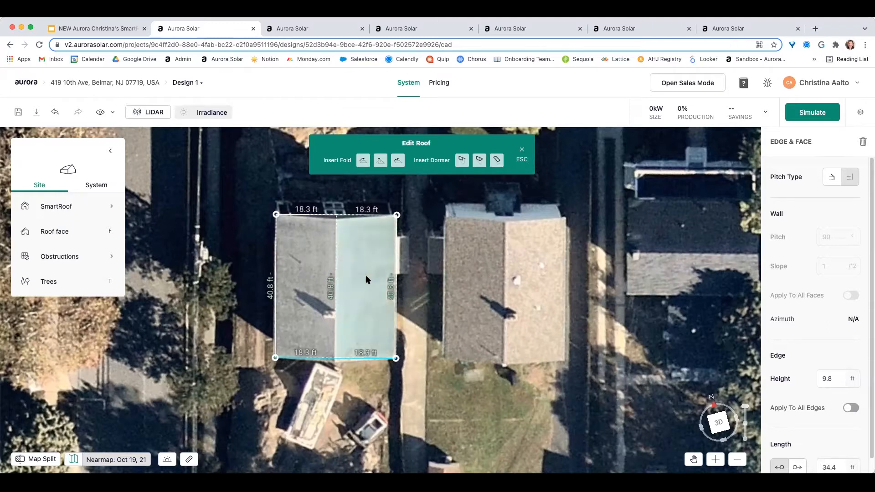
key(Escape)
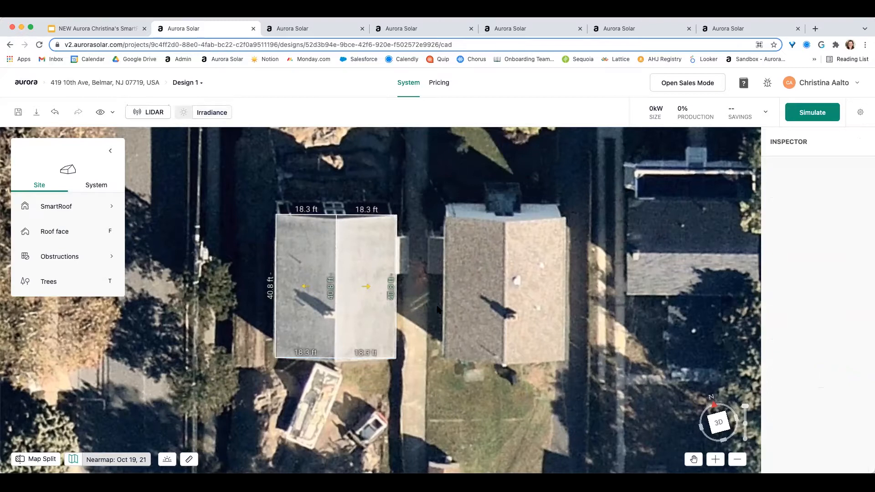
Step: Set the number of stories of the gabled SmartRoof building to 2
drag(430, 305, 487, 297)
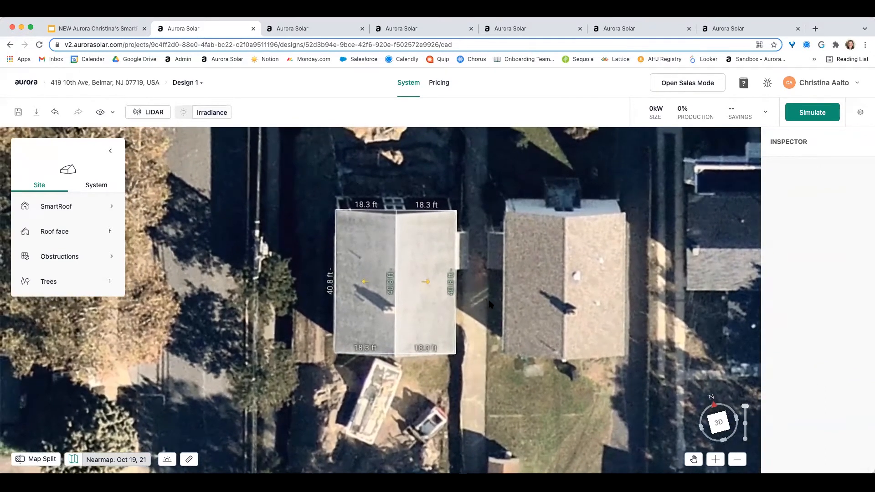
right_drag(487, 323, 451, 279)
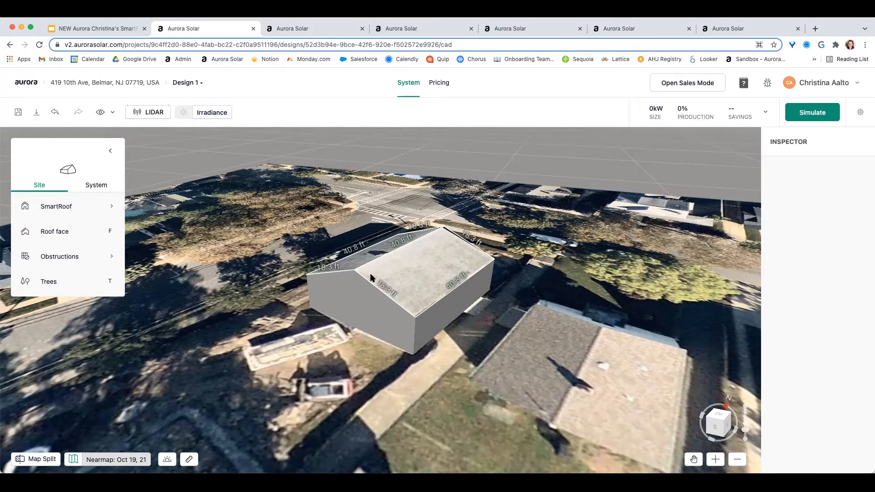
click(374, 305)
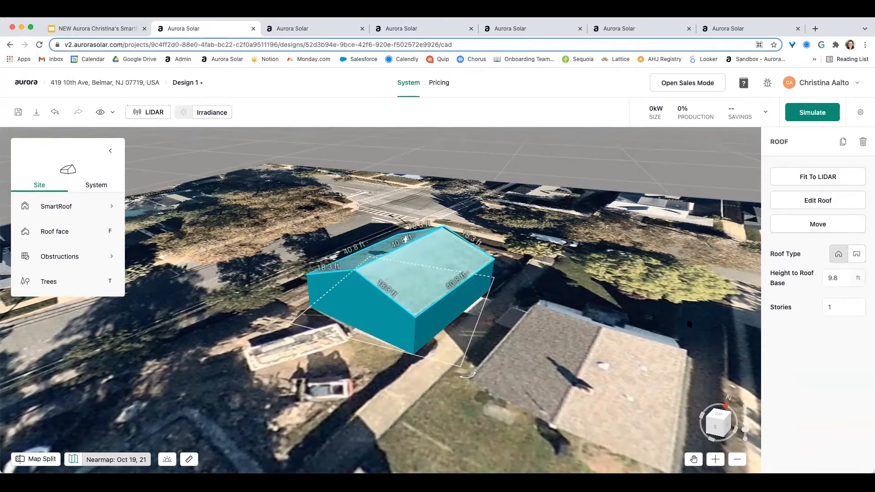
click(833, 305)
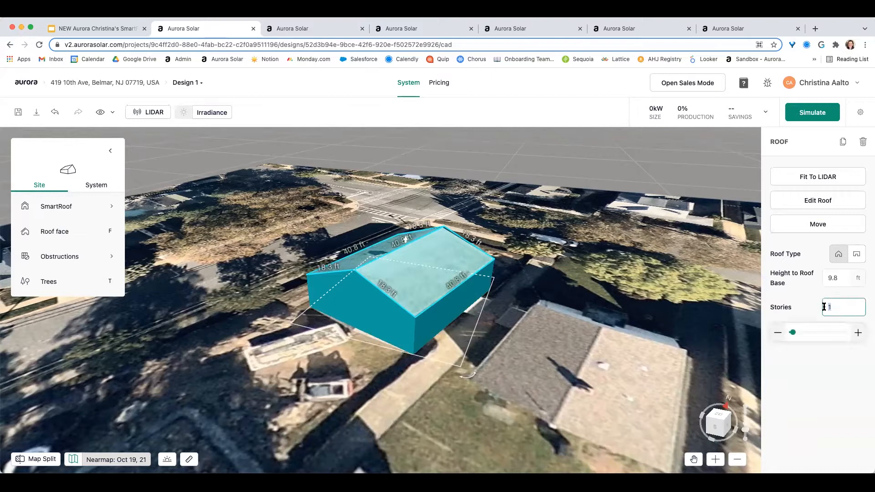
text(2)
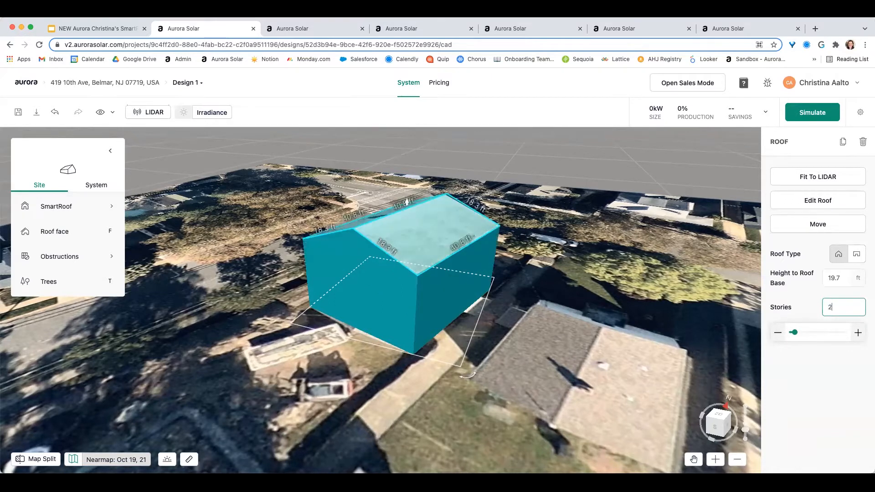
click(832, 375)
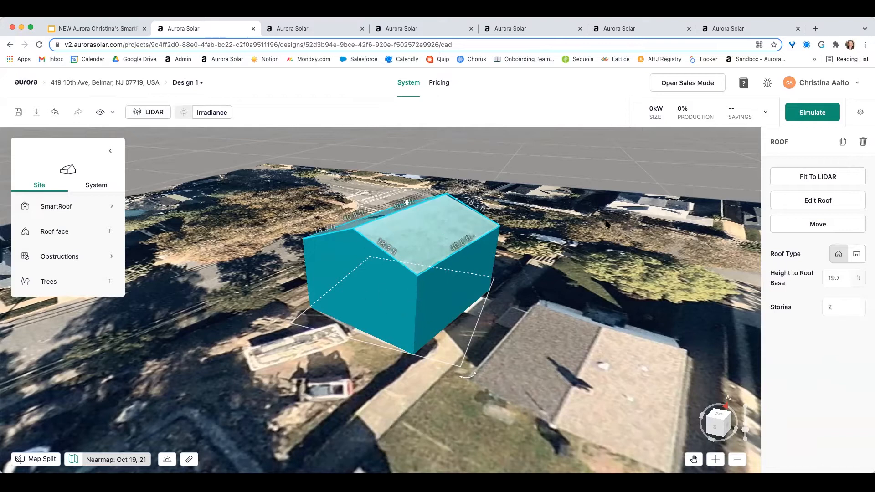
Step: Fit the gabled roof to the LIDAR data and inspect the adjusted building in tilted 3D
click(814, 178)
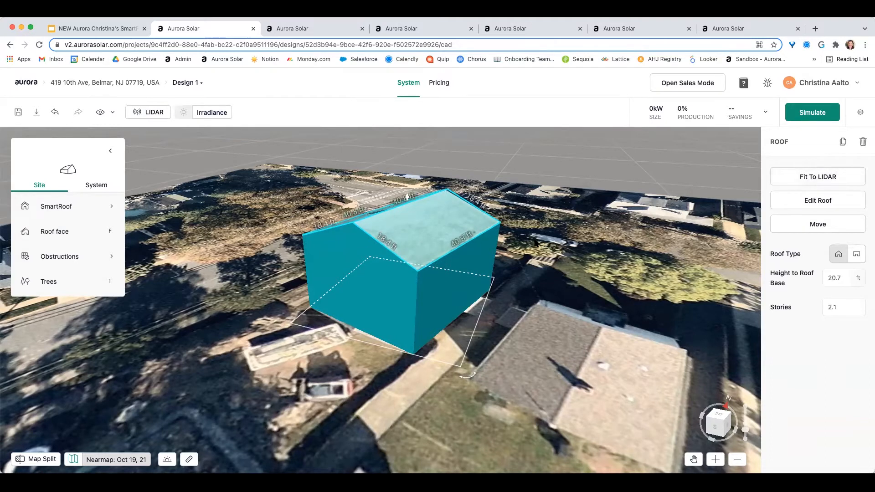
right_drag(344, 300, 416, 278)
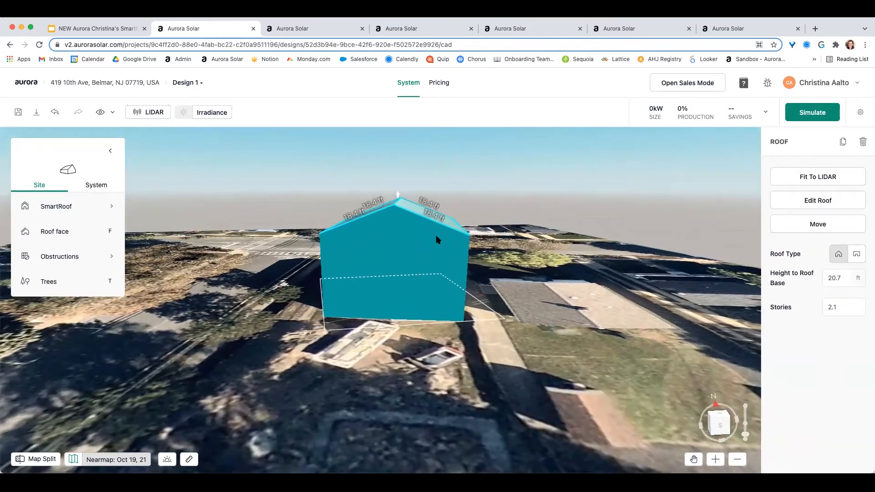
right_drag(511, 248, 461, 273)
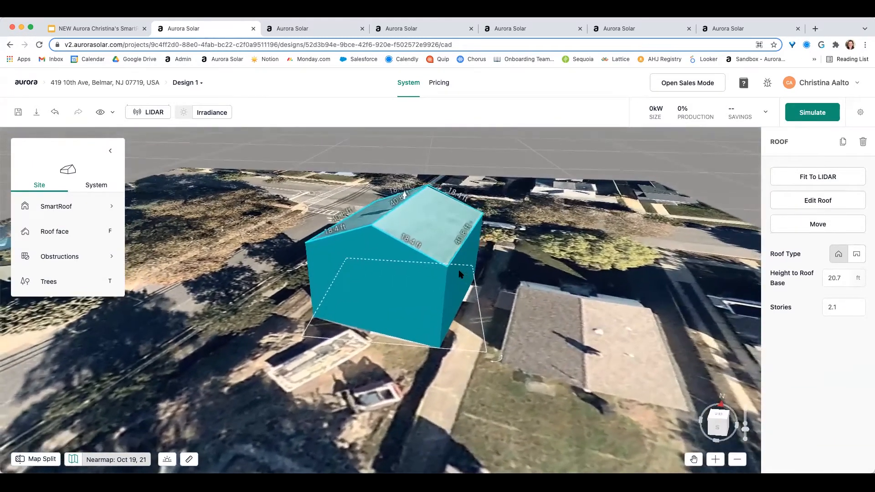
Step: Check the roof model against the LIDAR overlay as a mesh and as a Point Cloud, and hide the overlay
click(151, 115)
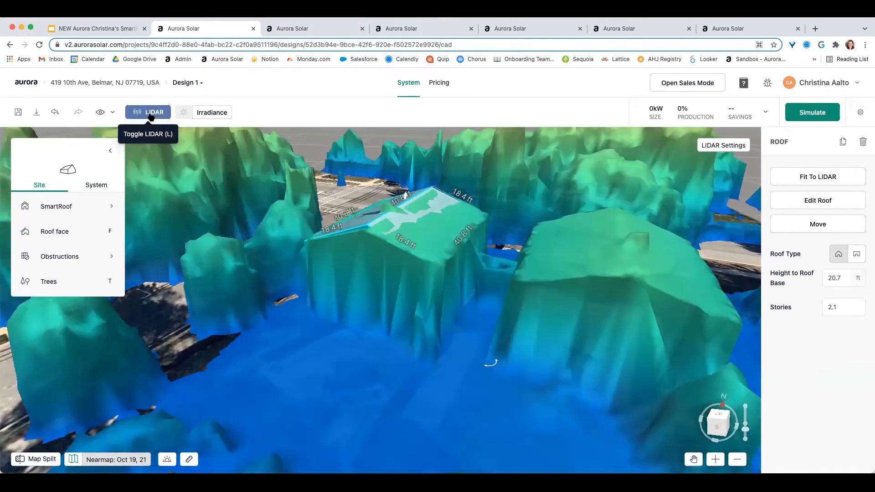
right_drag(351, 245, 312, 246)
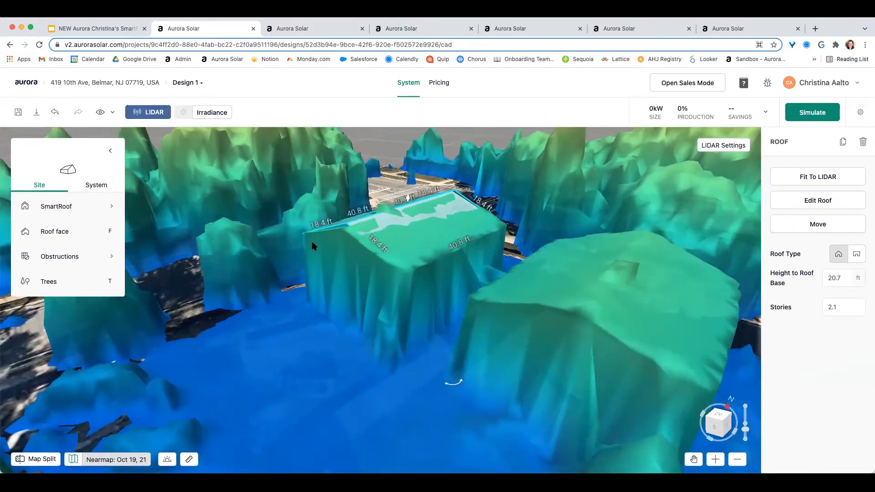
click(733, 147)
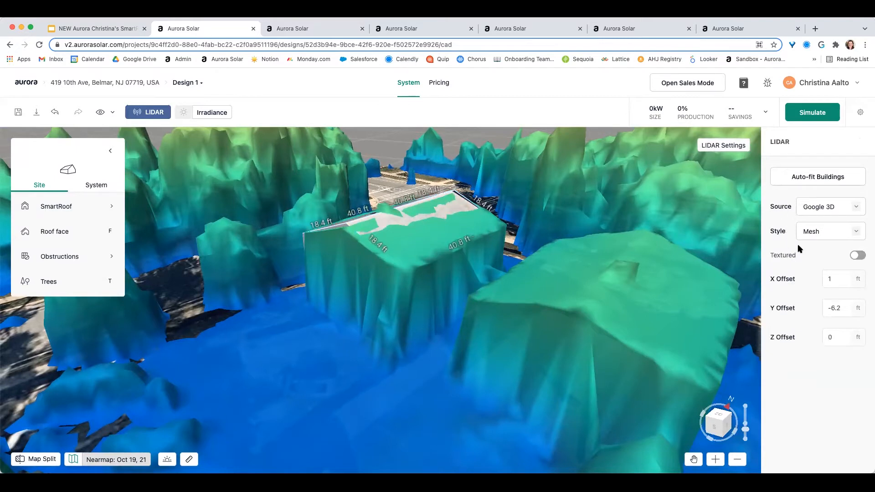
click(854, 234)
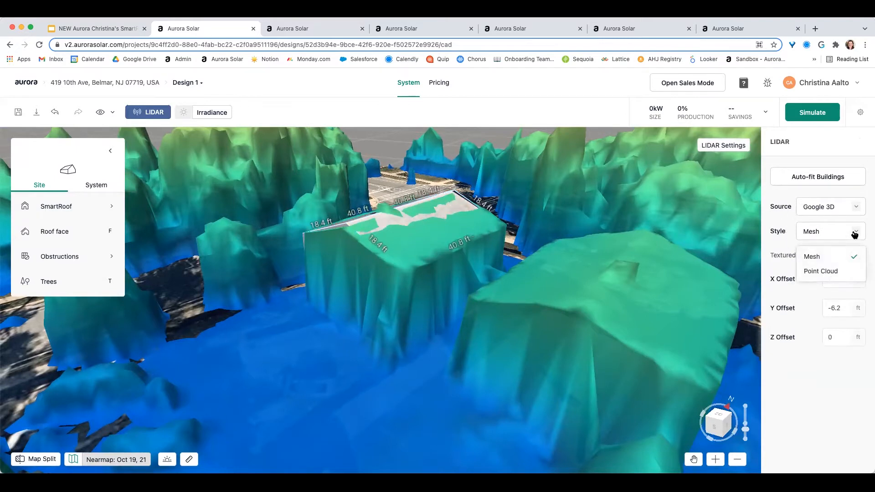
click(826, 271)
right_drag(412, 295, 348, 226)
right_drag(428, 232, 384, 264)
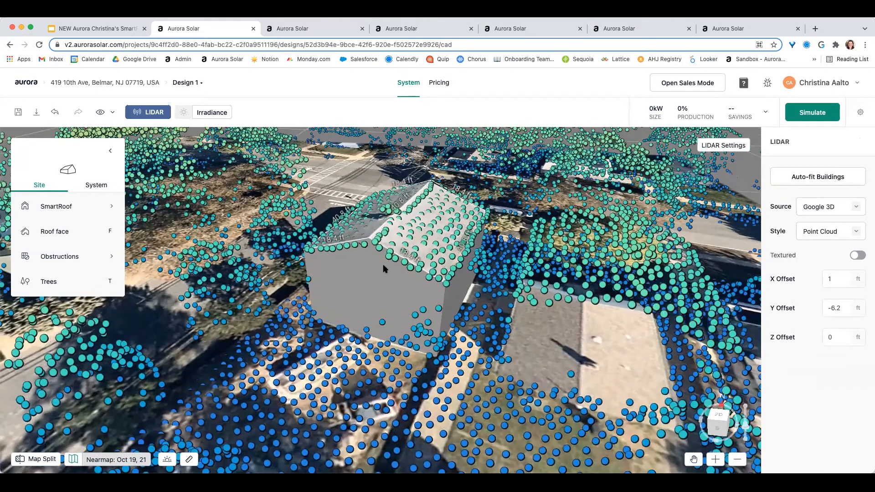
right_drag(384, 267, 373, 265)
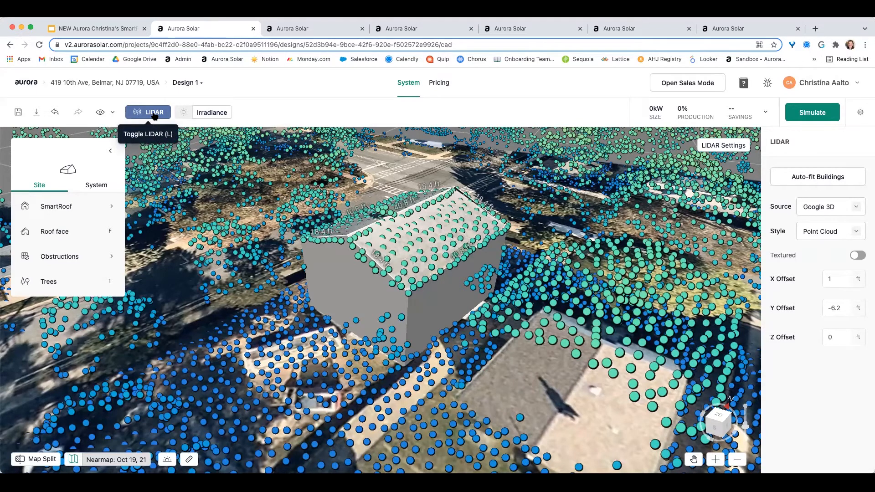
click(154, 112)
Step: Inspect the finished gabled building from its other sides in 3D and save the design
right_drag(261, 245, 411, 209)
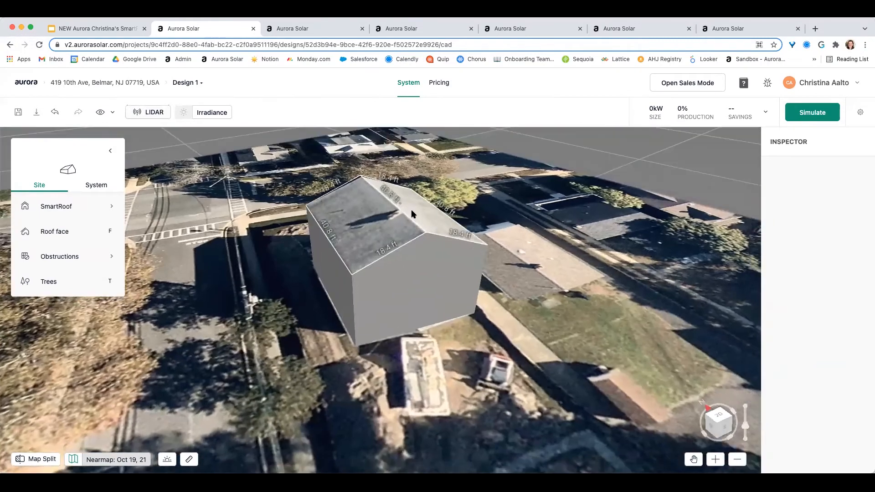
right_drag(423, 293, 406, 279)
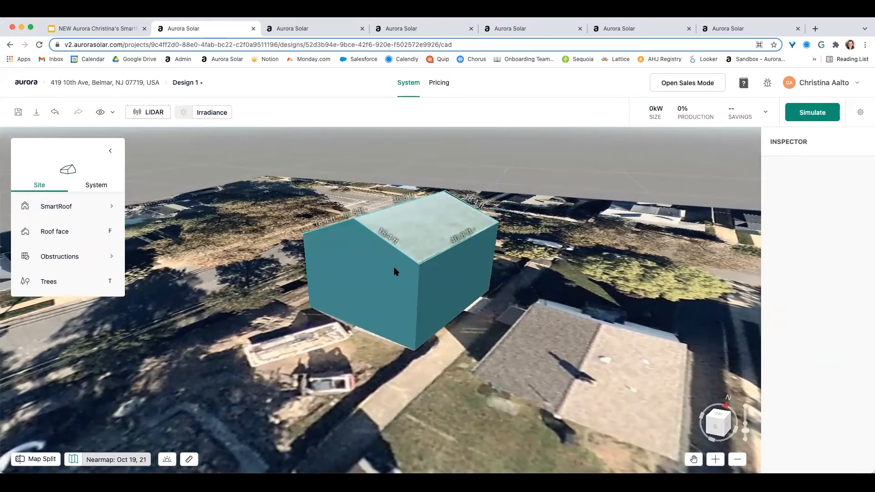
click(18, 113)
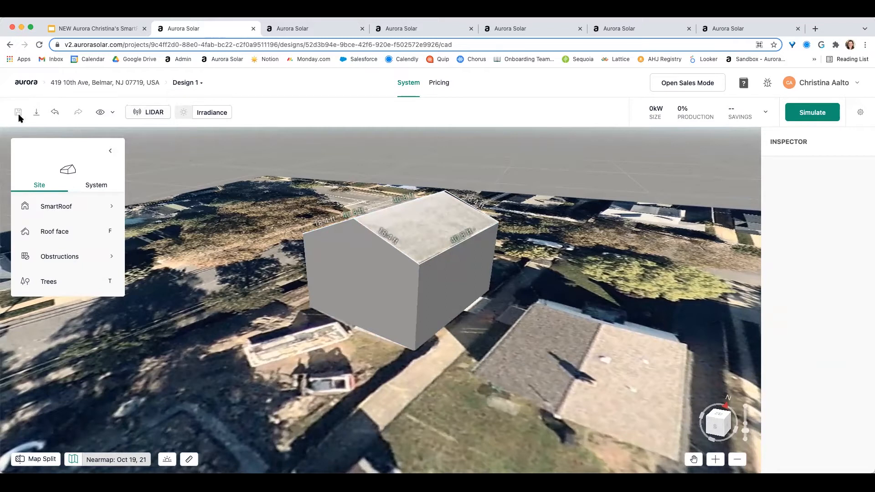
Step: Switch to the SmartRoof Demo design, split the map and examine the marked building in oblique aerial imagery from all compass directions
click(283, 29)
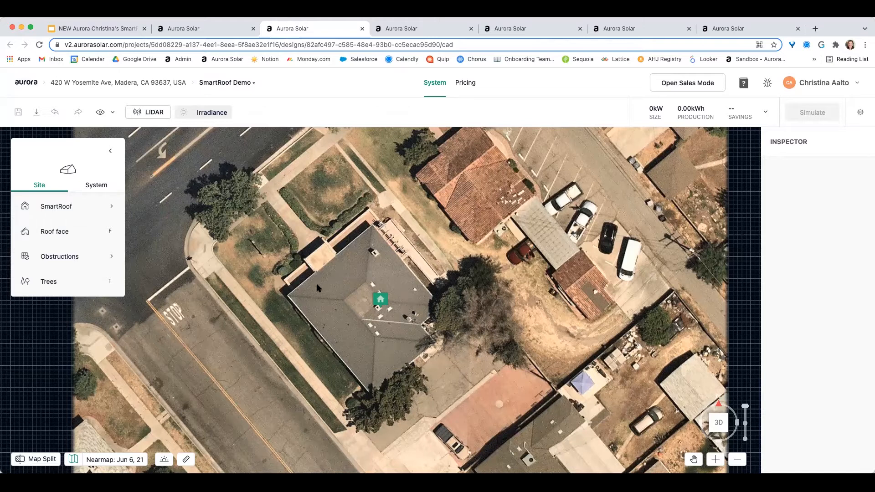
click(46, 460)
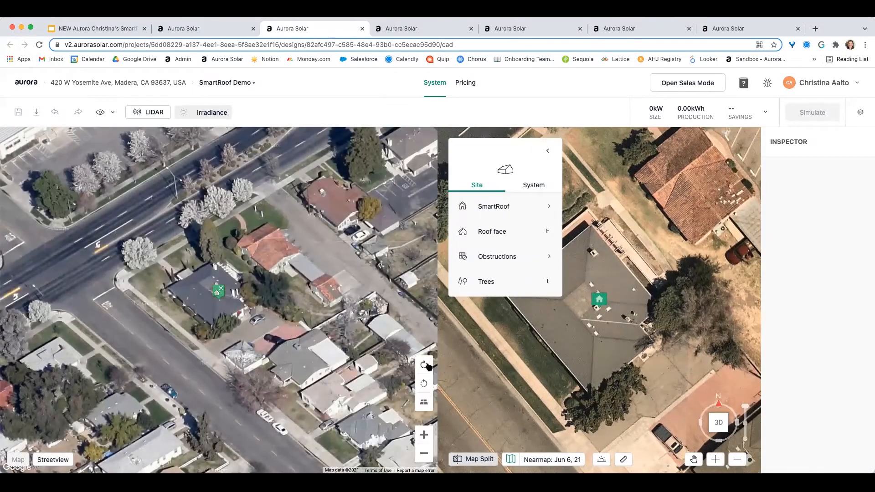
click(427, 364)
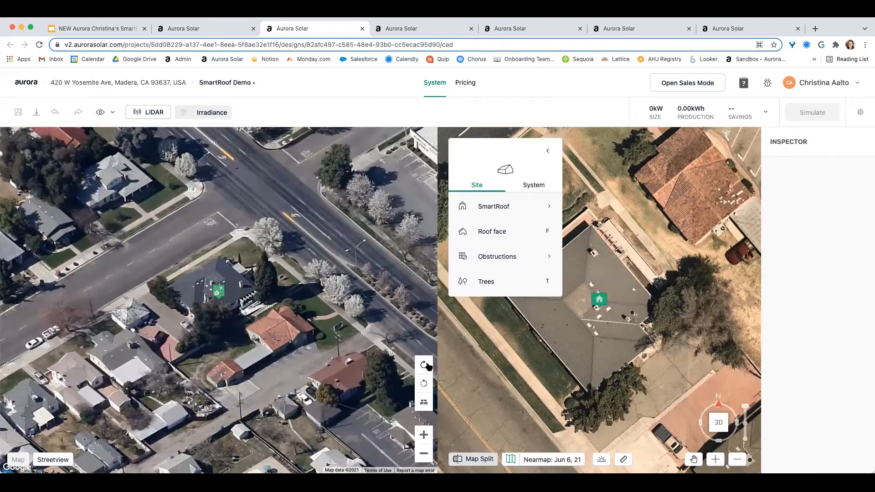
click(426, 365)
click(426, 365)
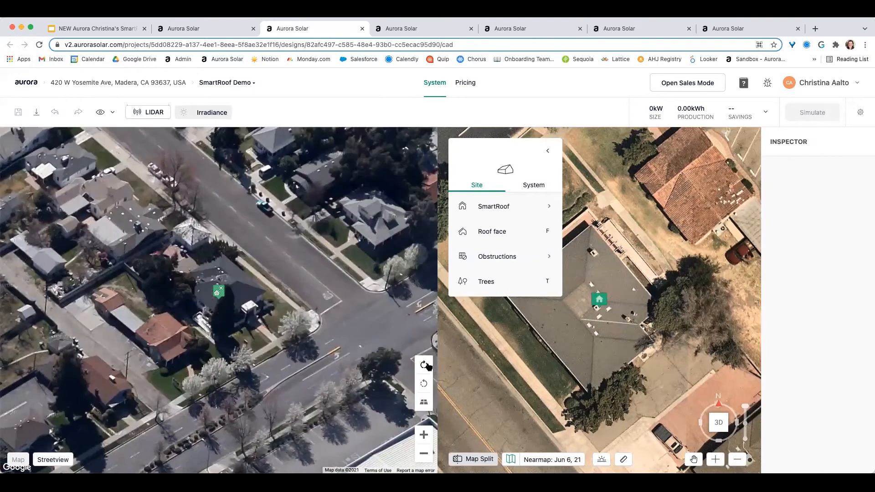
click(426, 364)
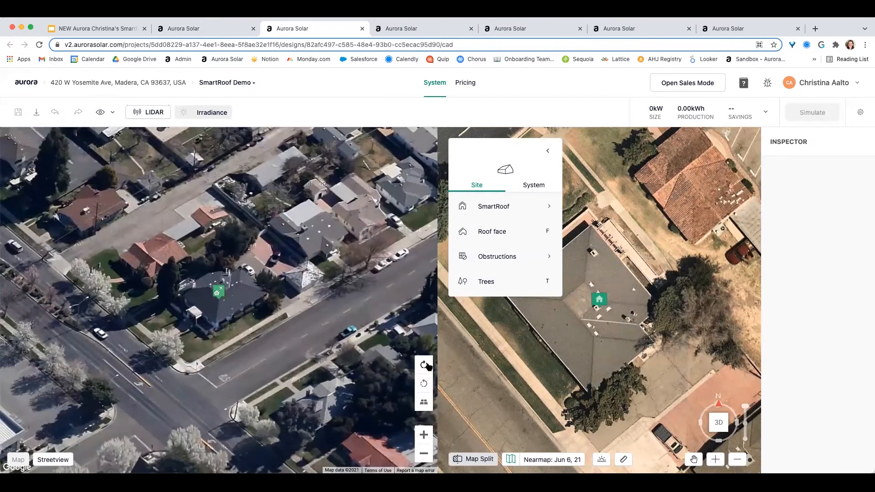
click(426, 364)
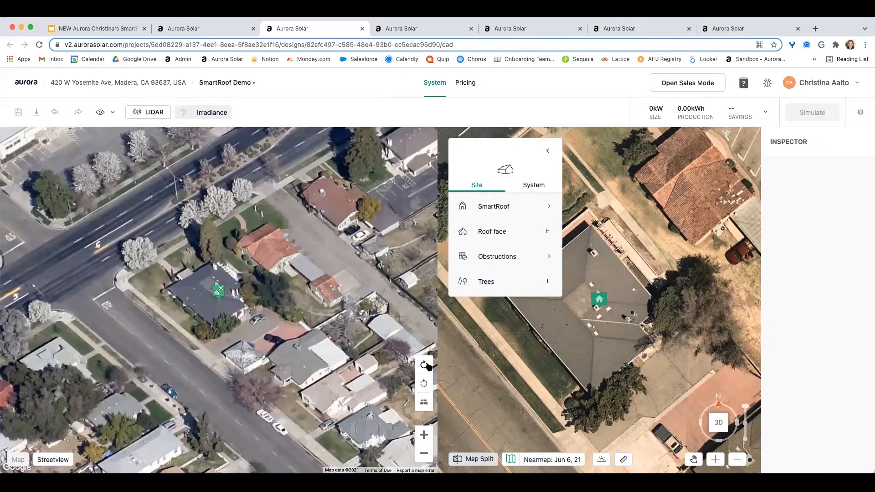
click(426, 364)
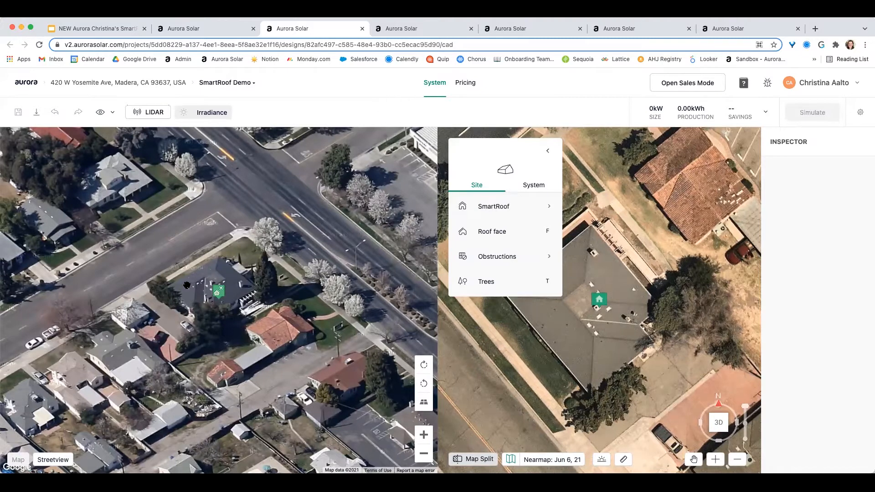
Step: Examine the marked building's roof in Streetview from several points along the street up to the corner, and close the split map
click(50, 460)
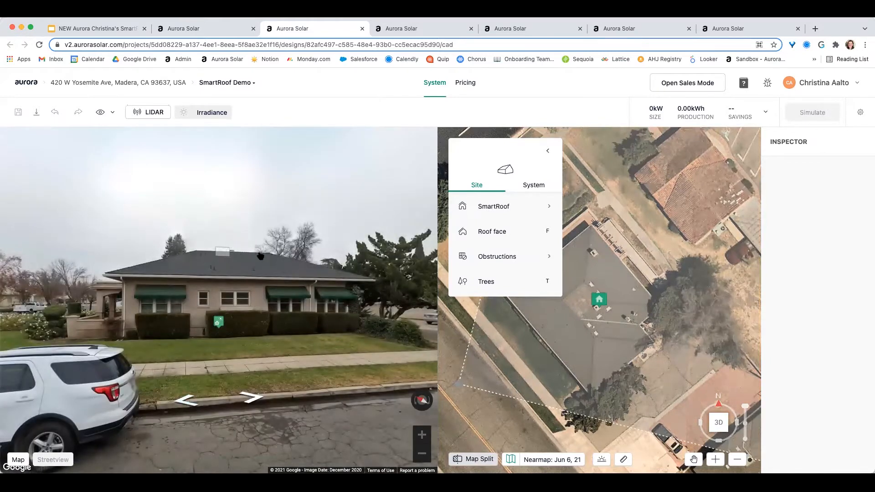
click(186, 402)
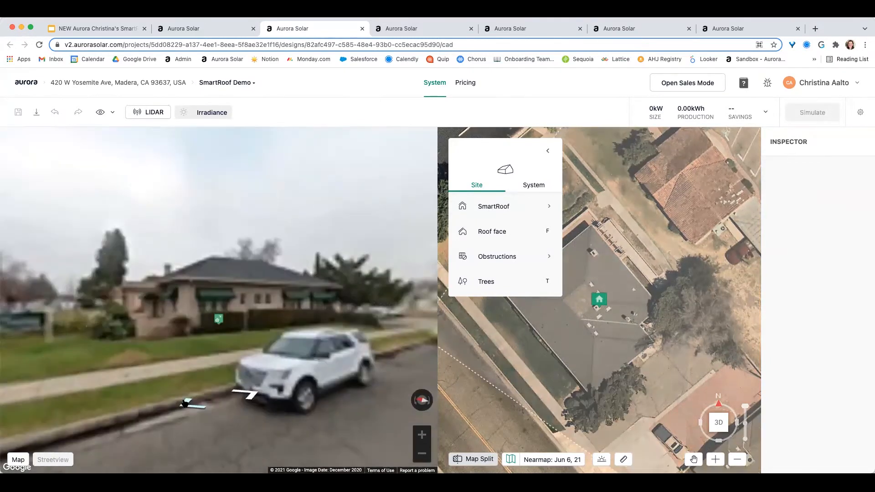
click(185, 402)
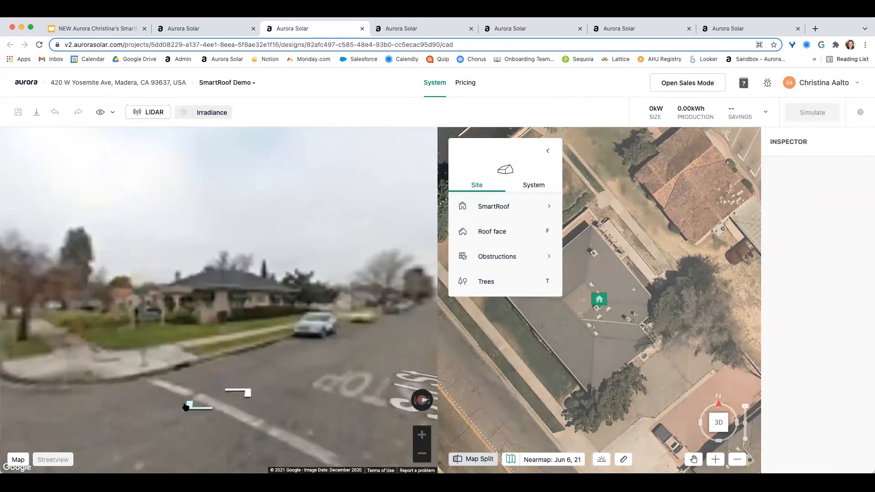
click(480, 460)
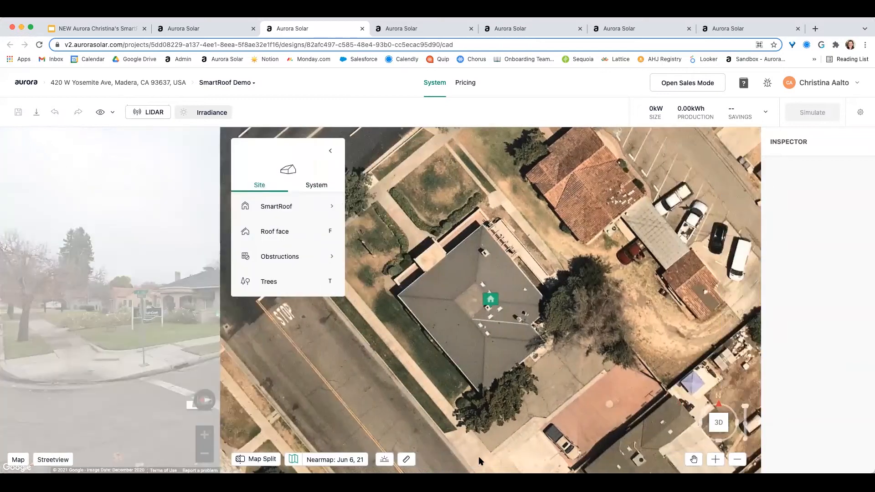
Step: Rotate and enlarge the top-view imagery so the marked building's eaves run parallel to the view's edges
drag(422, 405, 414, 408)
drag(398, 366, 366, 359)
scroll(401, 344, up, 3)
scroll(401, 345, up, 2)
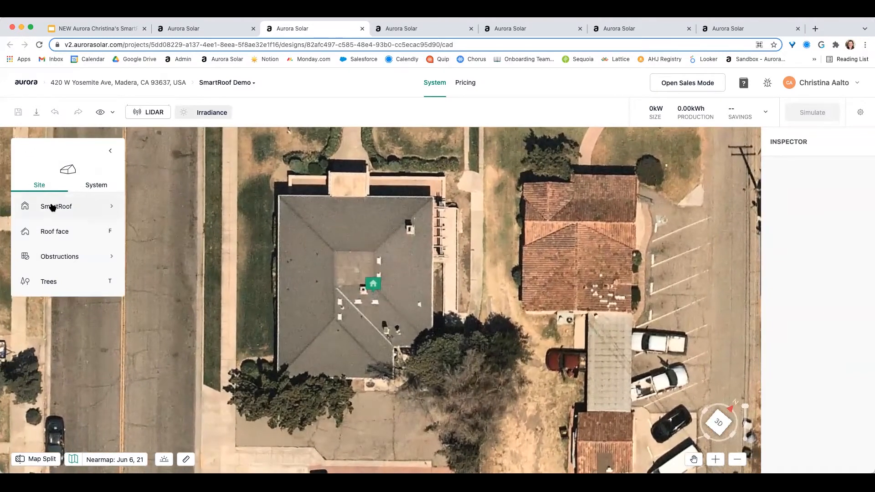
Step: Draw a pitched SmartRoof outline along the marked building's six corners, about 51 by 60 ft overall, including the notch beside the tree
mouse_move(54, 209)
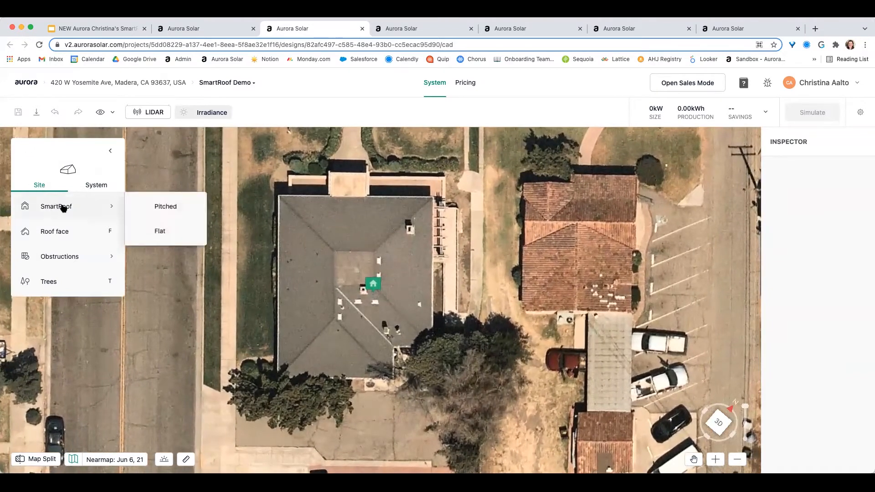
click(173, 208)
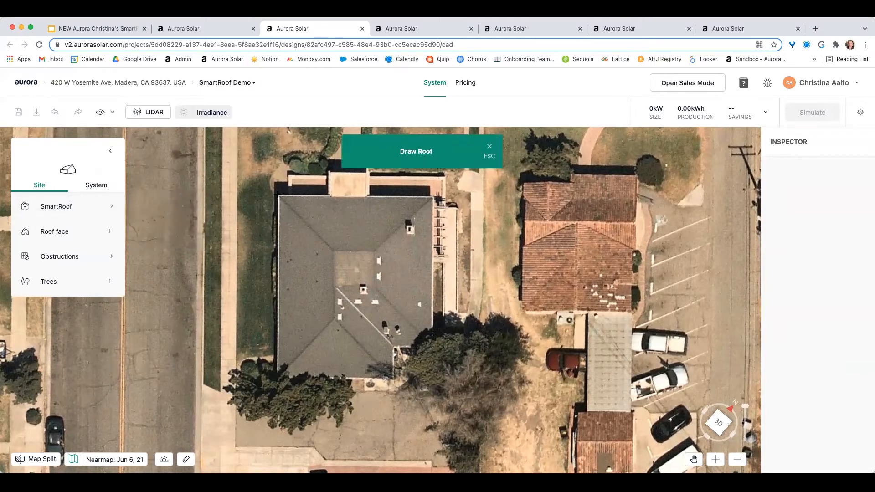
click(278, 195)
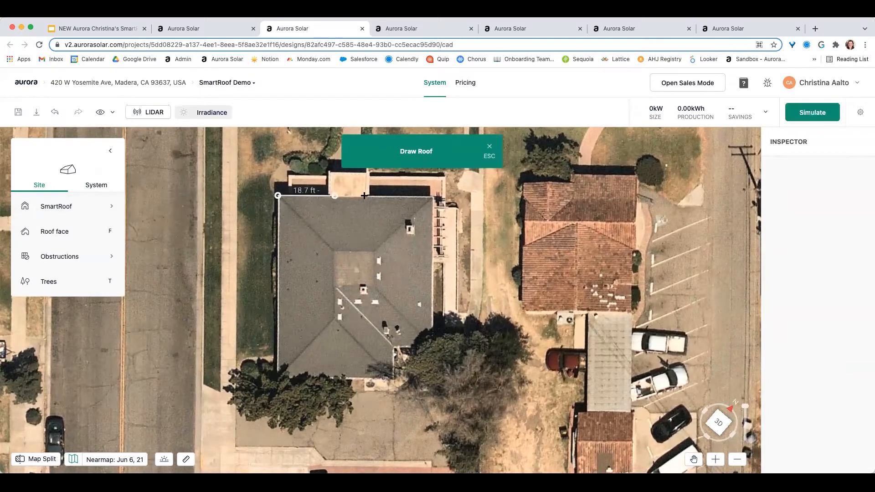
click(433, 197)
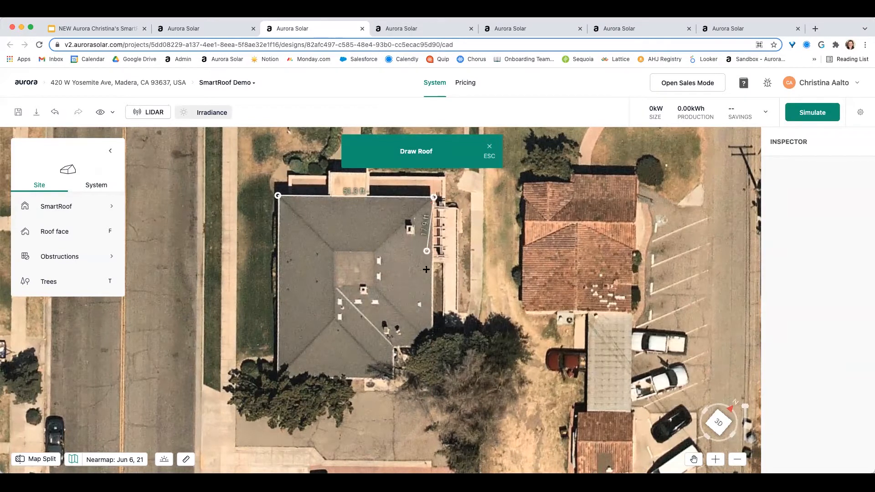
click(431, 347)
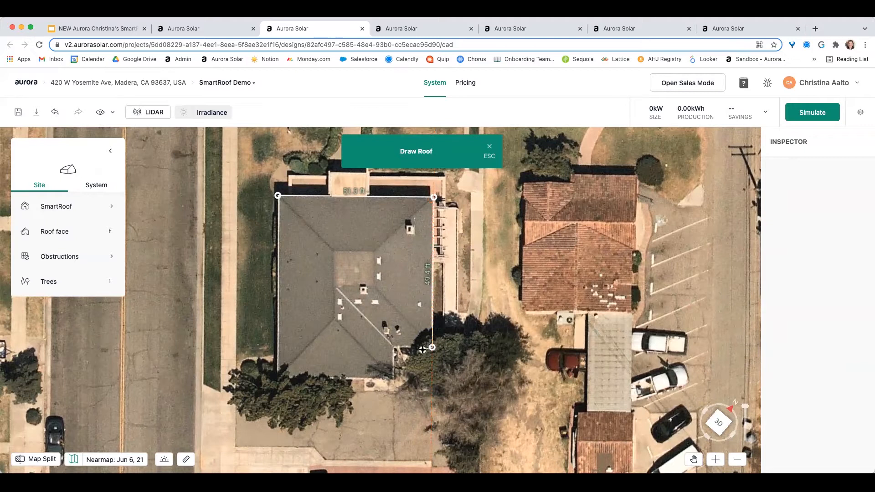
click(393, 347)
click(394, 379)
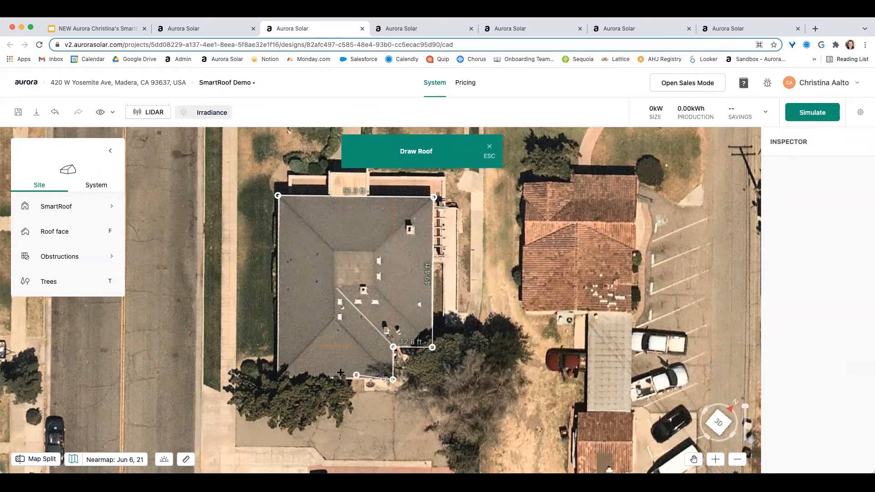
click(275, 378)
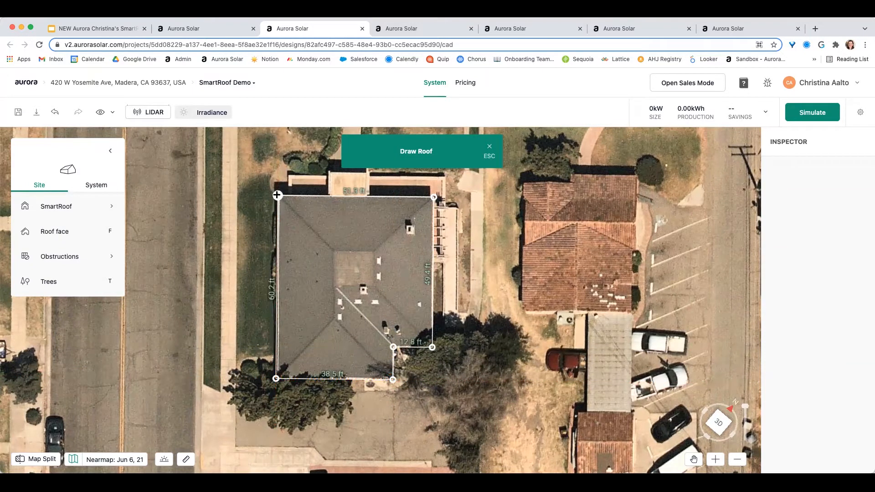
click(277, 196)
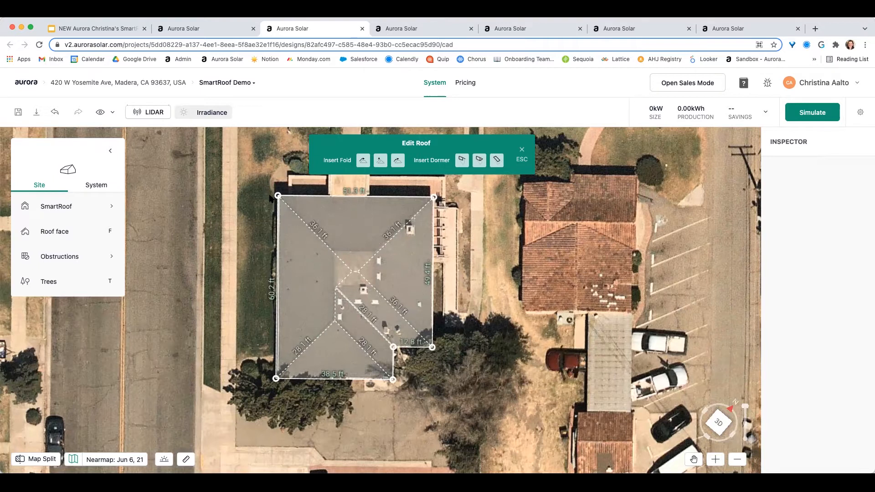
Step: Insert a flat-top fold from the roof's 51 ft eave and align it with the edge of the flat central section
click(363, 160)
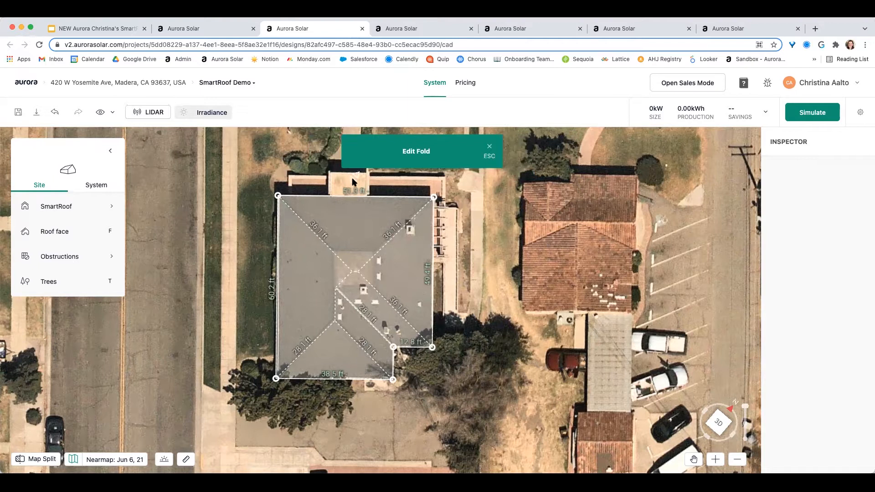
drag(352, 199, 357, 257)
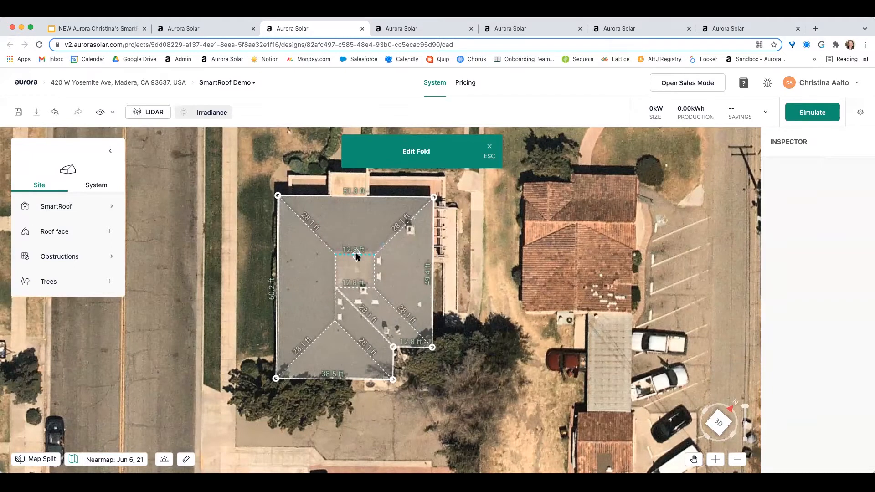
right_drag(459, 353, 455, 317)
right_drag(260, 355, 498, 325)
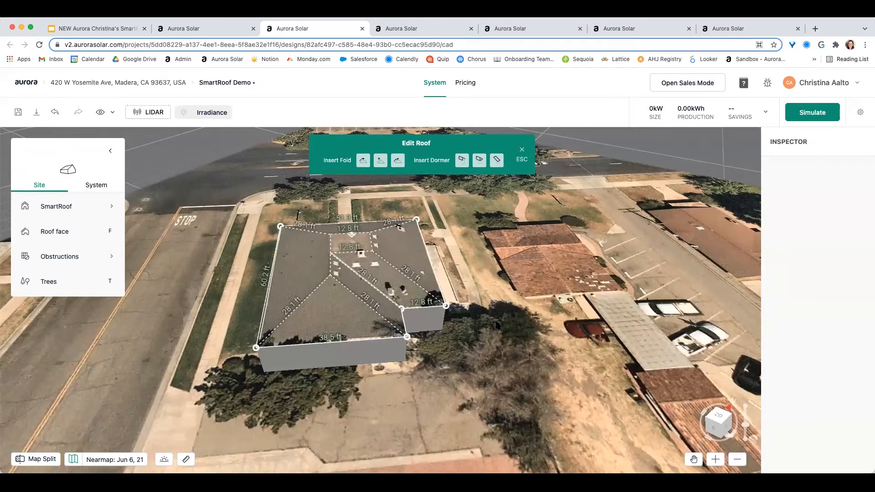
Step: Finish editing the hip roof, check it in 3D and save the design
key(Escape)
right_drag(492, 330, 462, 294)
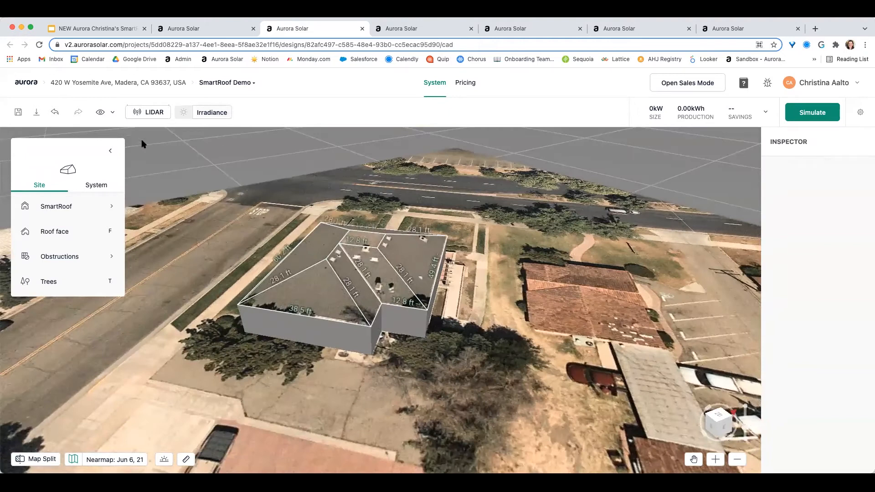
click(17, 113)
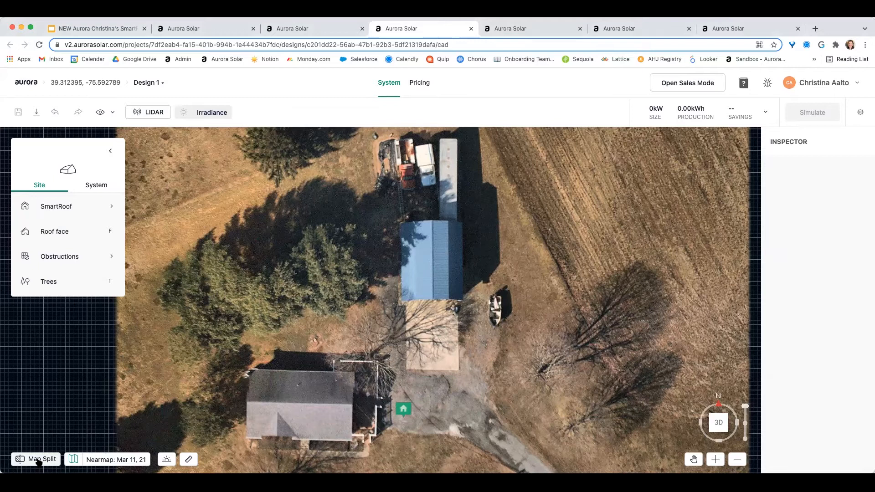
Step: Split the map, examine the blue-roofed barn's gable end in Streetview, close the split and enlarge the barn in the top view
click(38, 460)
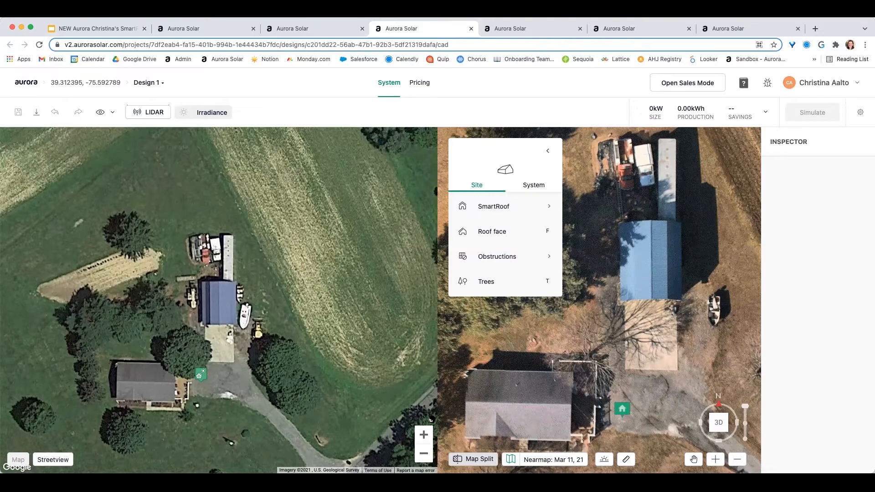
click(61, 462)
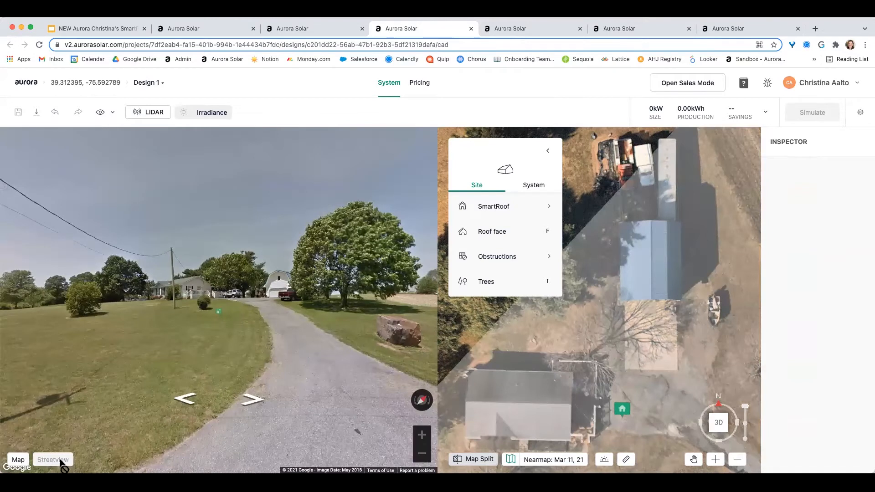
drag(253, 317, 159, 326)
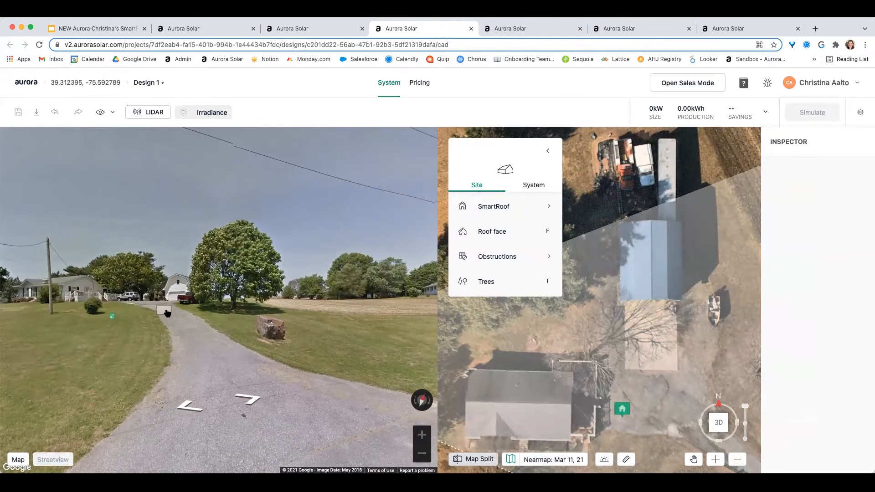
click(168, 313)
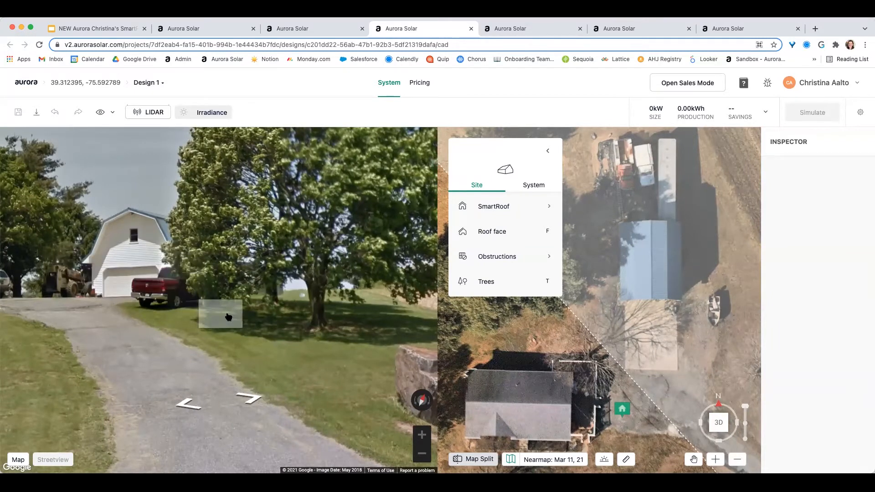
click(478, 459)
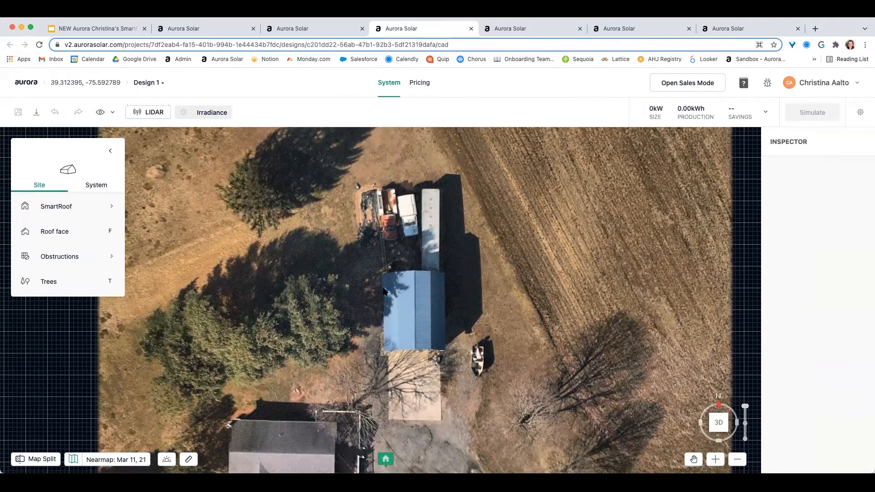
scroll(407, 292, up, 5)
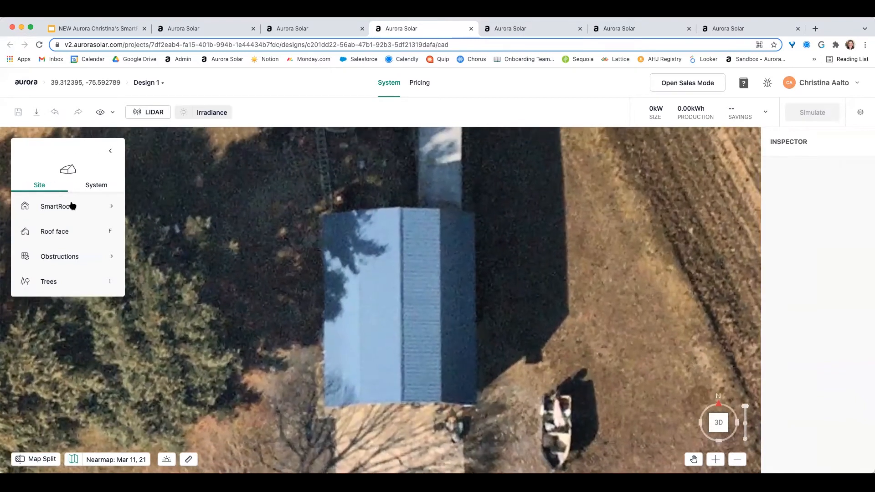
click(47, 209)
mouse_move(66, 206)
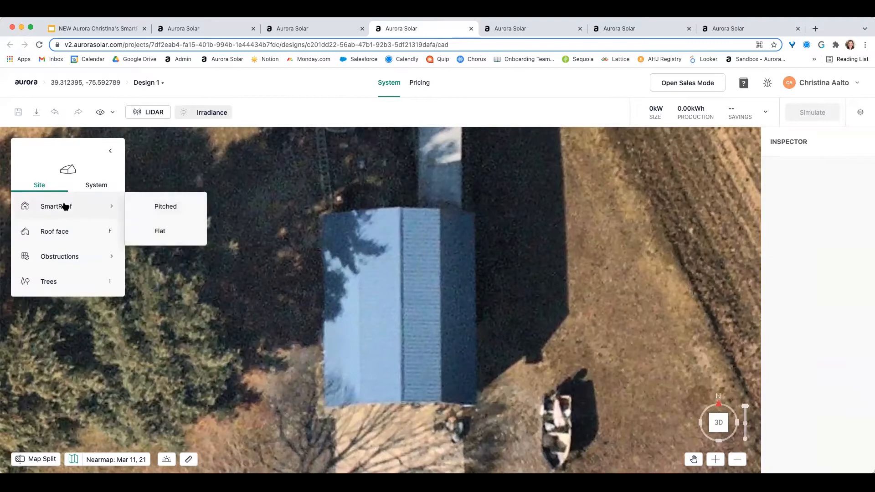
click(165, 207)
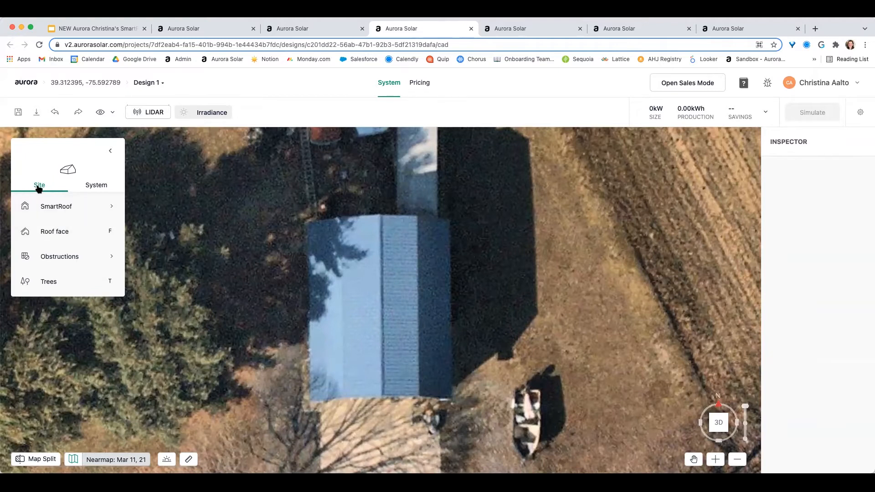
Step: Draw a pitched SmartRoof rectangle of about 28.5 by 35.5 ft around the blue barn's roof edges
mouse_move(78, 205)
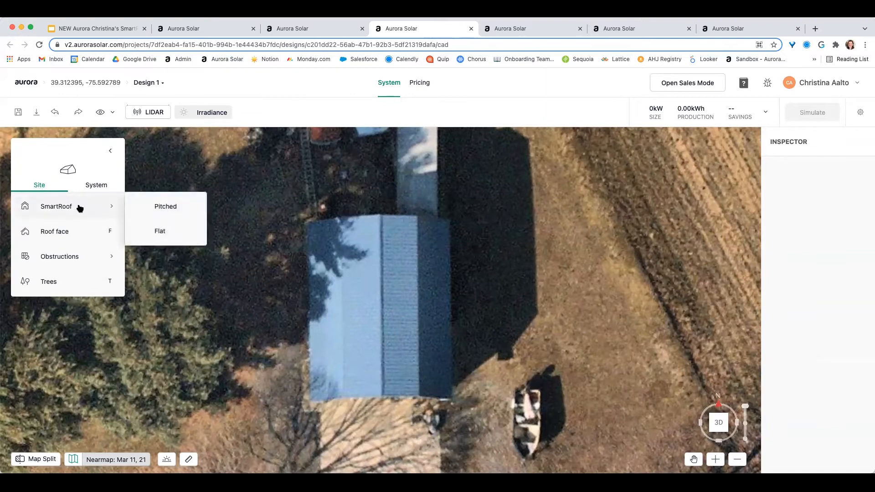
click(168, 208)
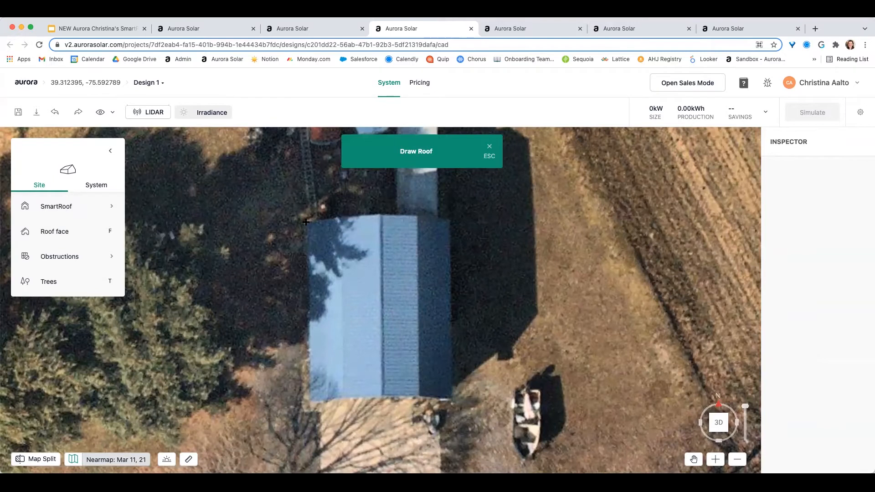
click(306, 222)
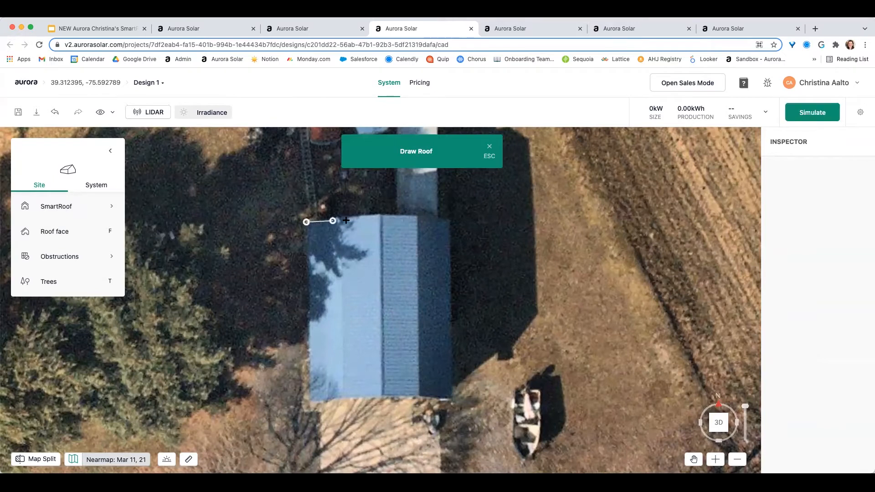
click(449, 220)
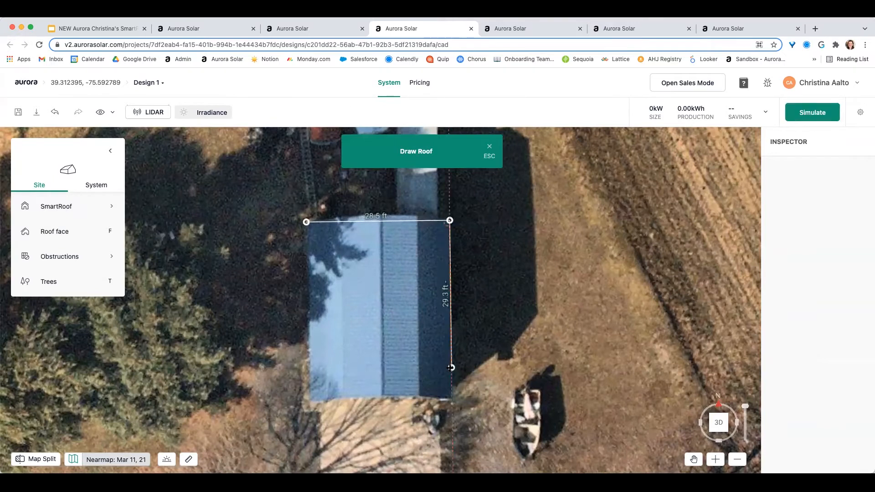
click(451, 398)
click(309, 399)
click(306, 223)
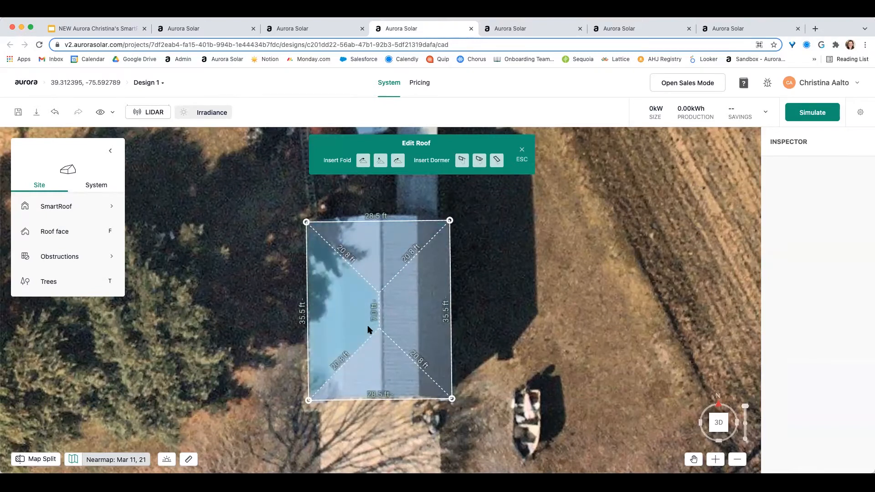
Step: Convert the barn roof's north and south end faces into gables
click(382, 255)
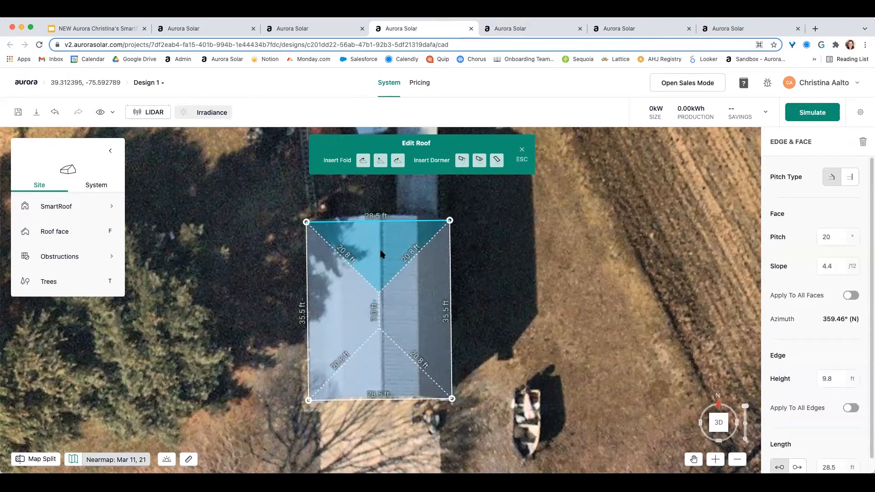
key(g)
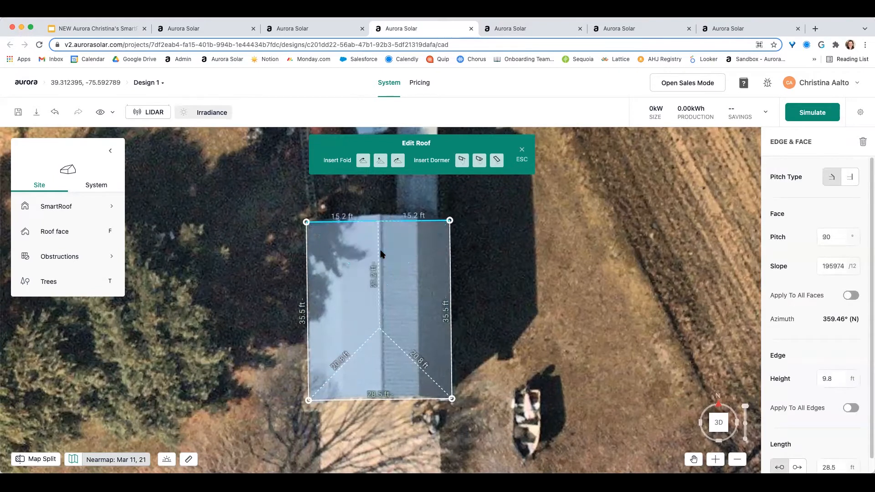
click(382, 351)
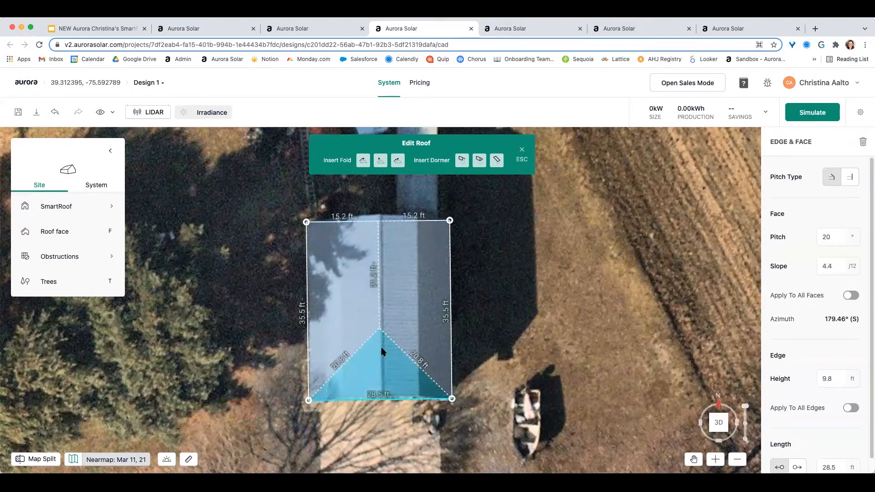
key(g)
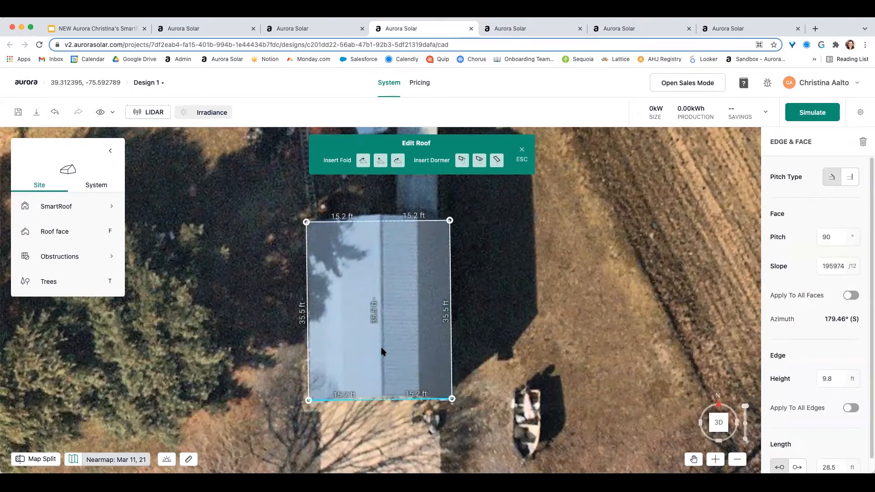
Step: Insert two lengthwise folds on the barn roof's west slope, making strips about 3.7 and 5.0 ft wide from the eave
mouse_move(481, 412)
right_down()
mouse_move(474, 365)
mouse_move(490, 291)
mouse_move(469, 279)
mouse_move(550, 277)
mouse_move(492, 285)
mouse_move(480, 425)
right_up()
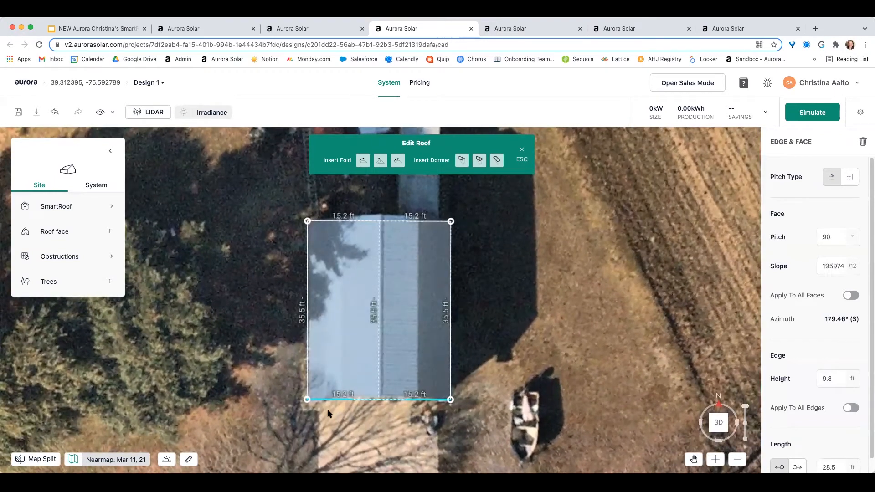
right_drag(410, 426, 326, 359)
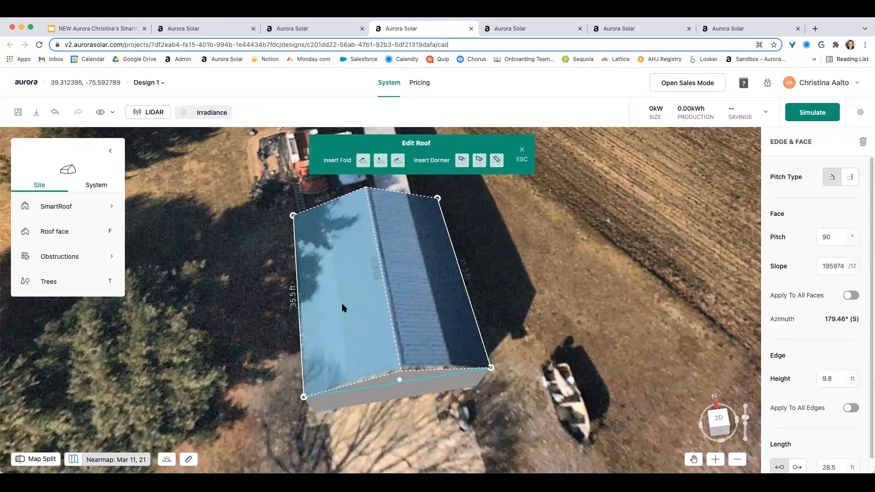
right_drag(551, 400, 502, 415)
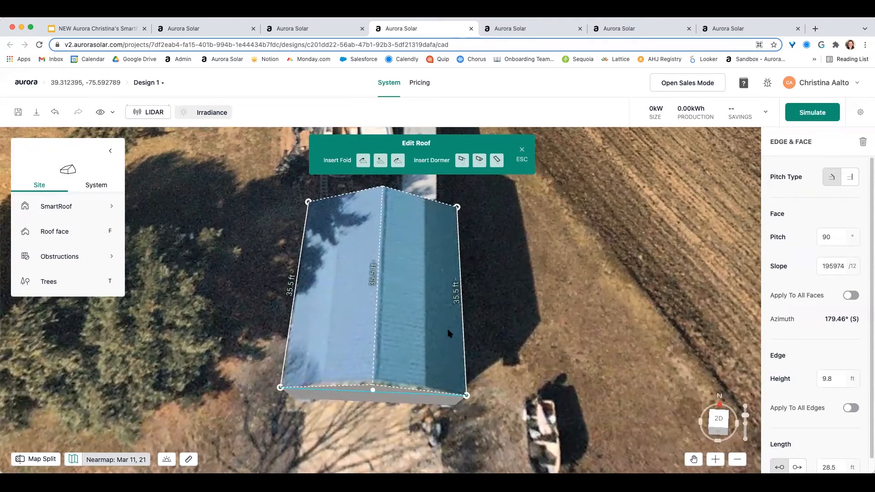
right_drag(502, 352, 514, 430)
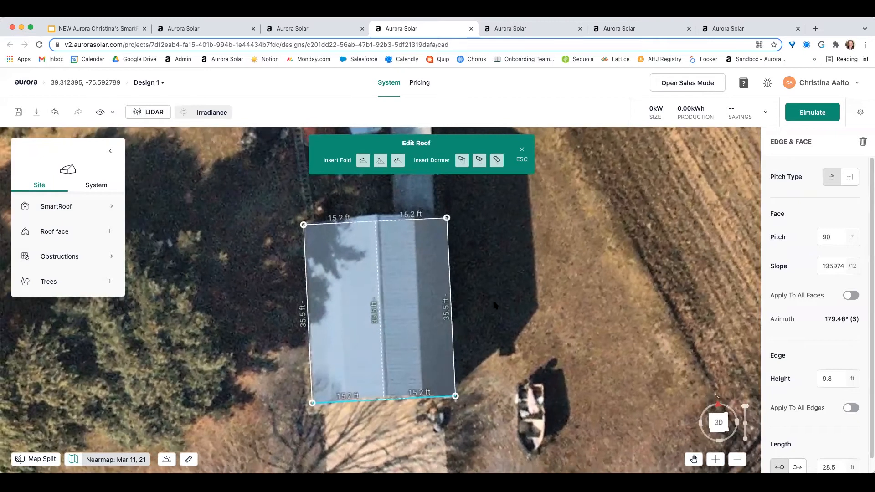
click(397, 160)
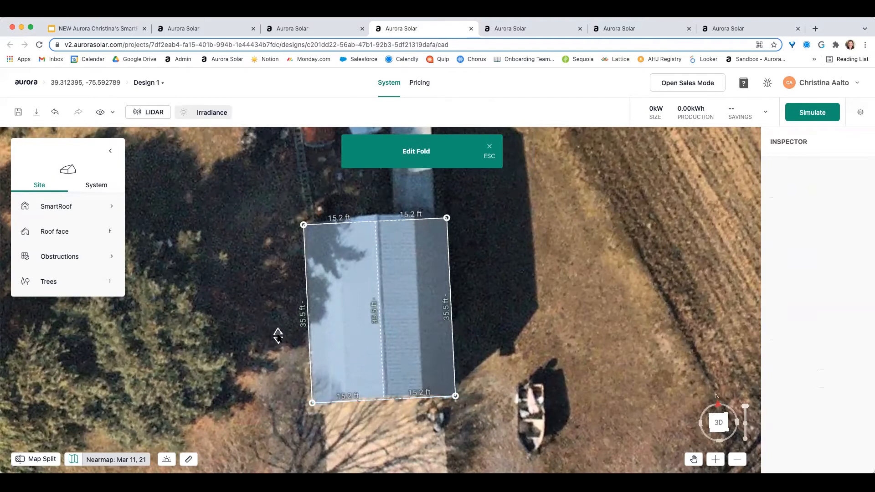
drag(305, 337, 326, 341)
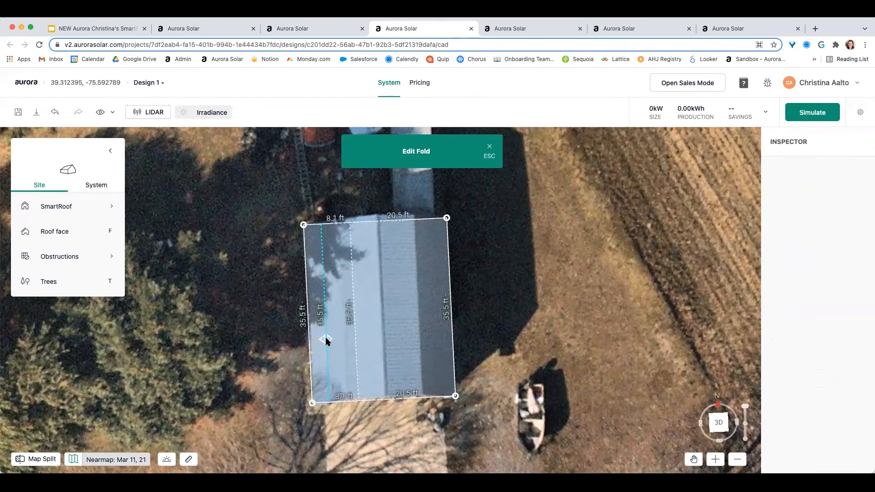
key(Escape)
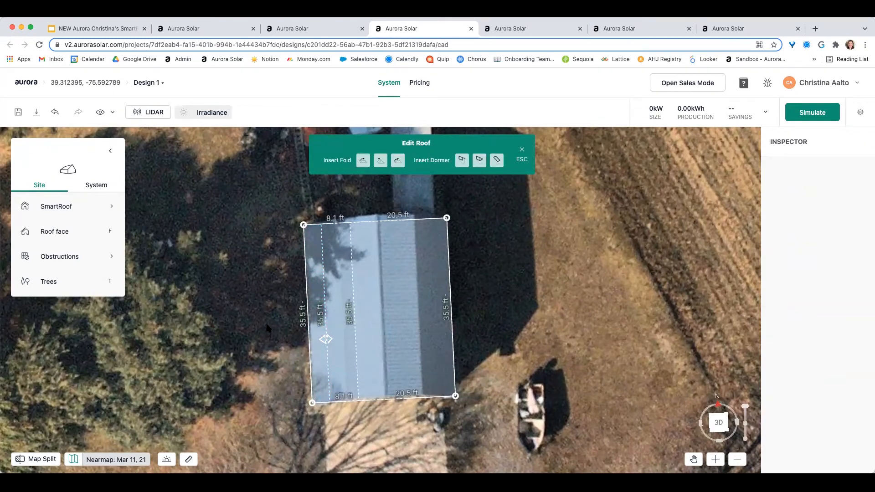
click(398, 161)
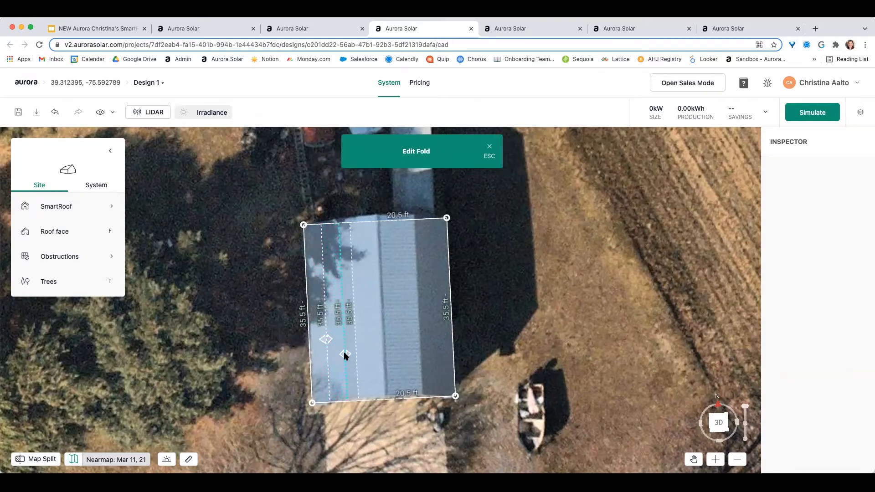
click(344, 351)
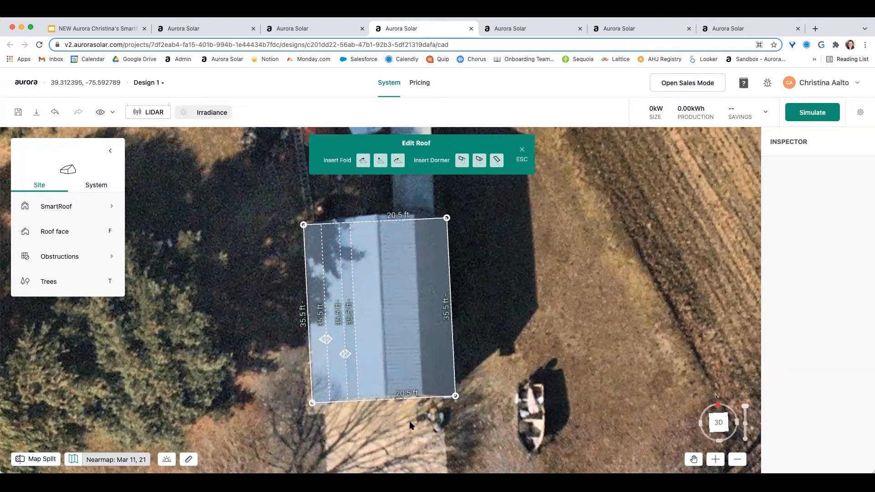
Step: Insert two matching folds on the barn roof's east slope, about 3.7 and 5.0 ft wide from the eave
scroll(412, 425, up, 5)
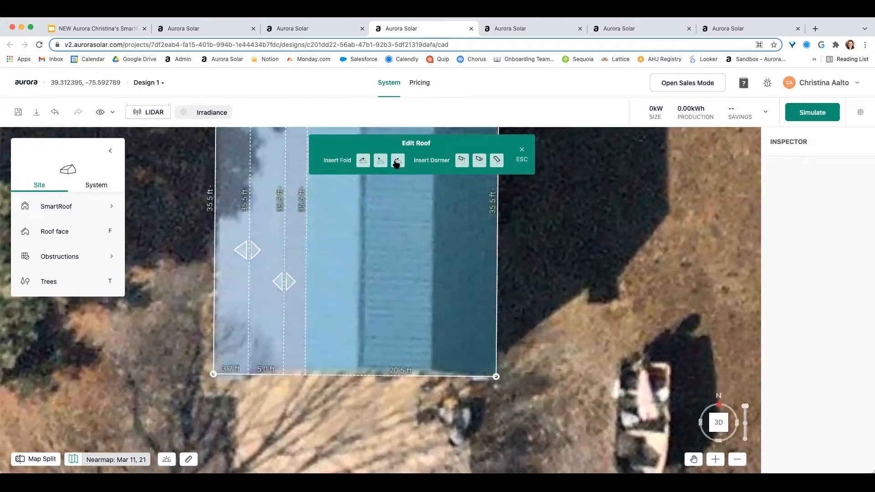
click(398, 164)
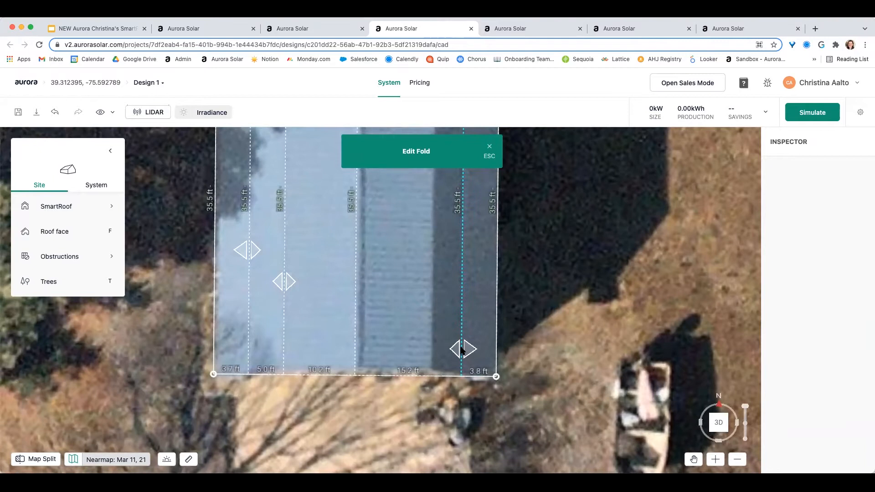
click(461, 350)
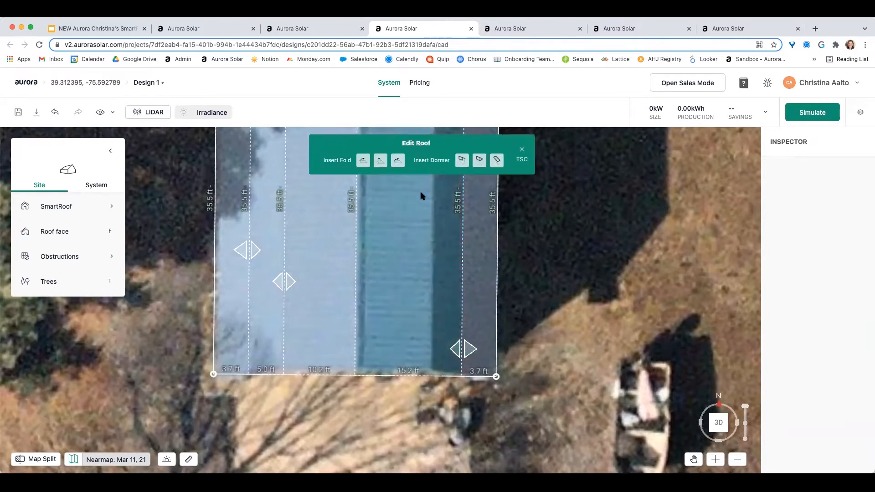
click(395, 163)
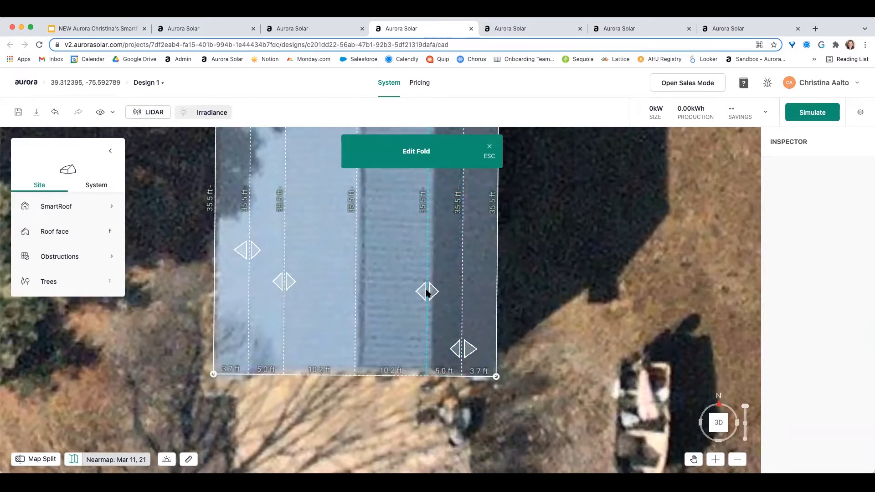
click(427, 291)
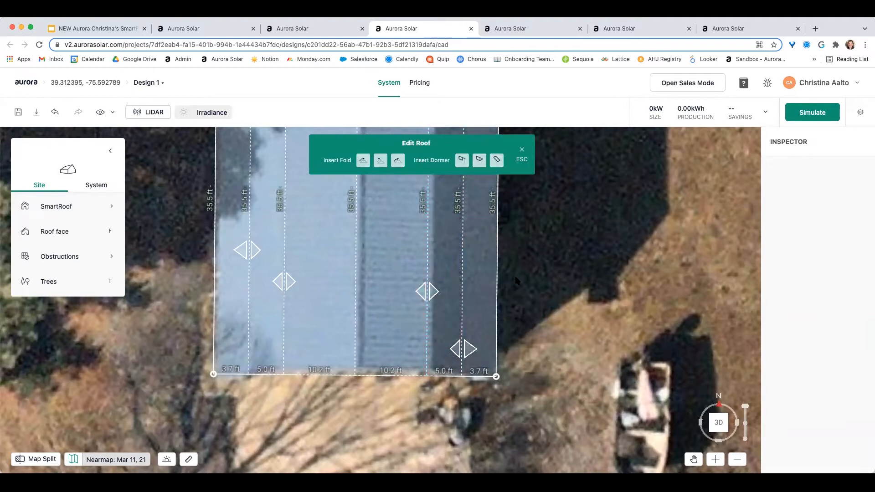
Step: Compare the folded model with the barn's Streetview gable end, and flatten the pitch of the two upper faces beside the ridge
drag(516, 280, 531, 312)
right_drag(531, 381, 514, 268)
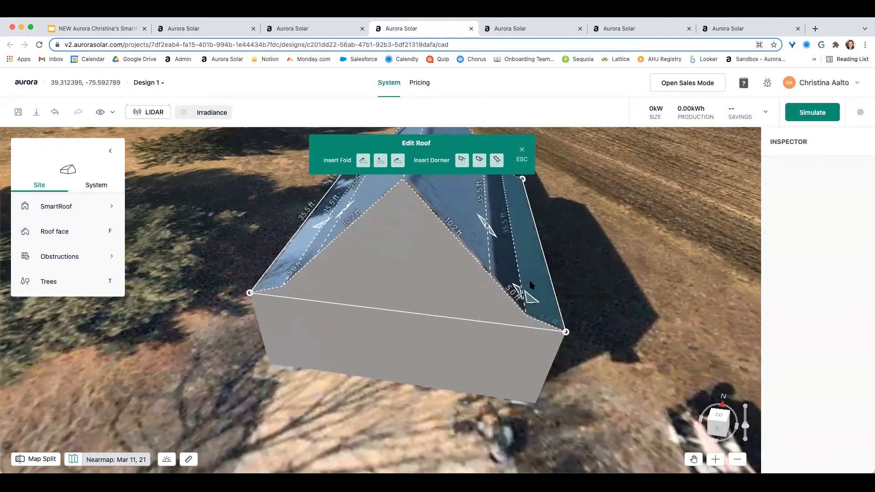
right_drag(409, 262, 432, 304)
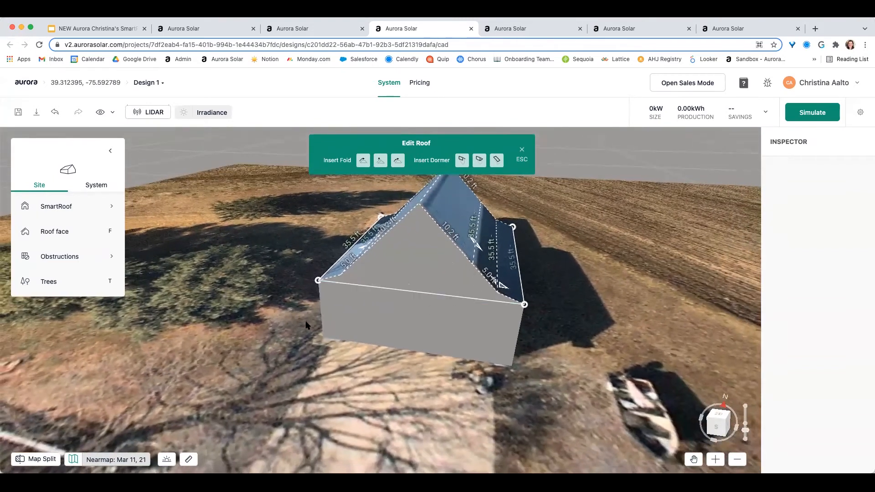
click(23, 460)
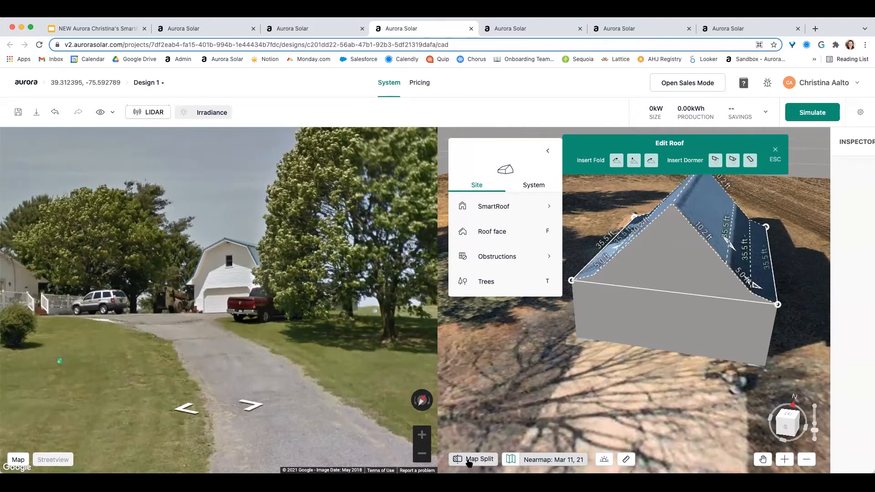
click(469, 460)
right_drag(394, 379, 416, 244)
click(416, 246)
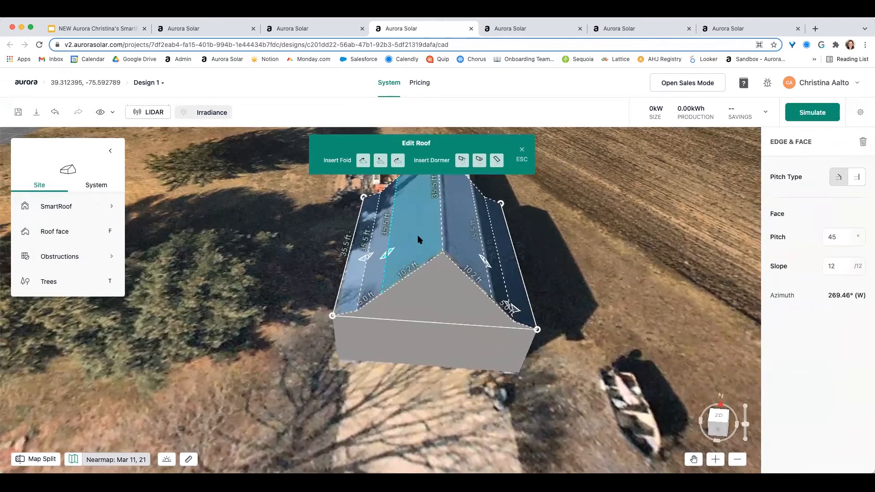
shift+click(462, 239)
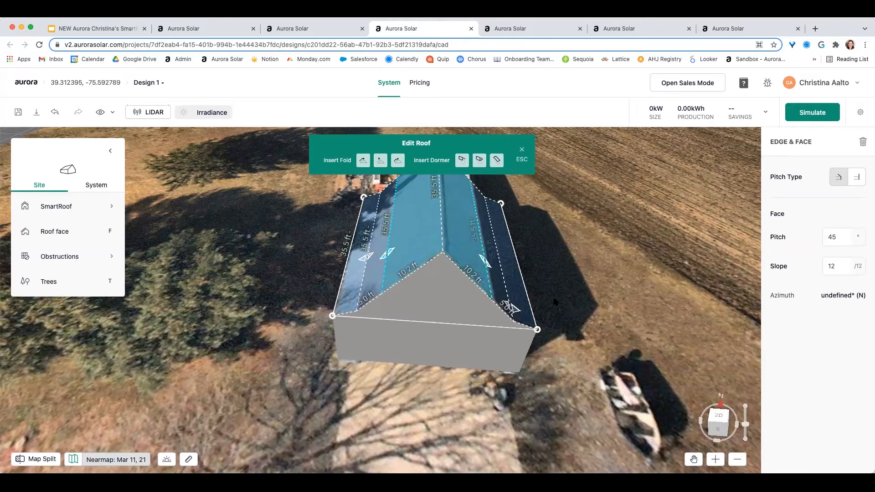
right_drag(564, 303, 566, 284)
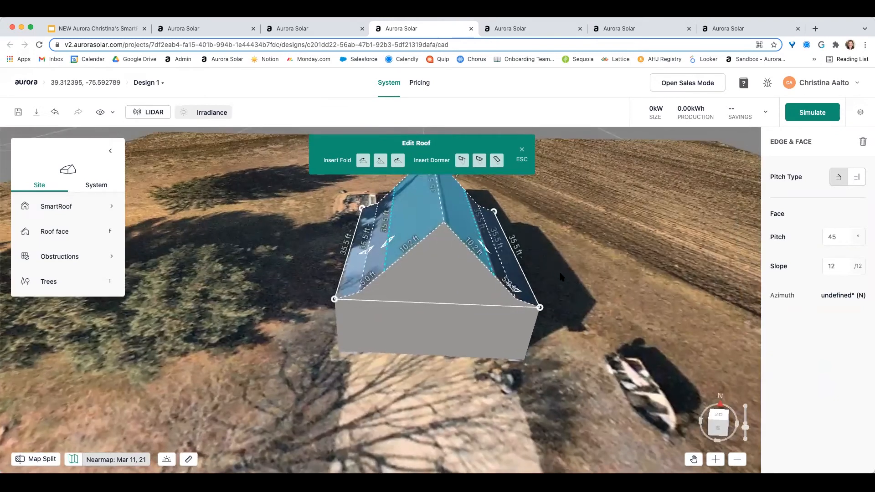
click(834, 238)
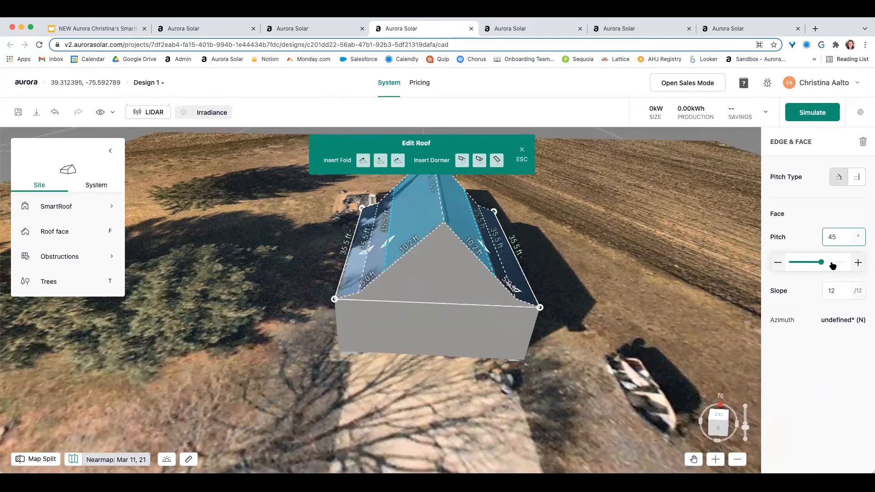
drag(821, 262, 802, 271)
right_drag(676, 316, 592, 288)
Step: Steepen the two middle faces of the barn roof, east and west, to a 60° pitch
click(488, 266)
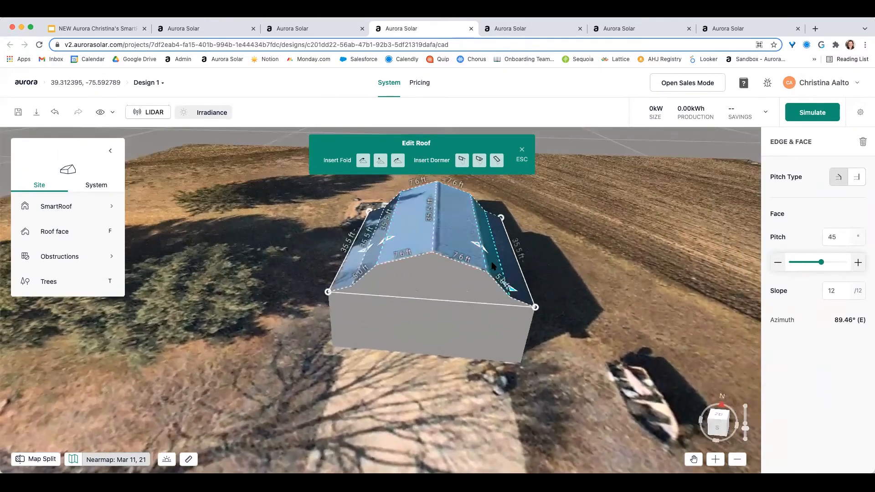
shift+click(371, 253)
right_drag(532, 280, 747, 253)
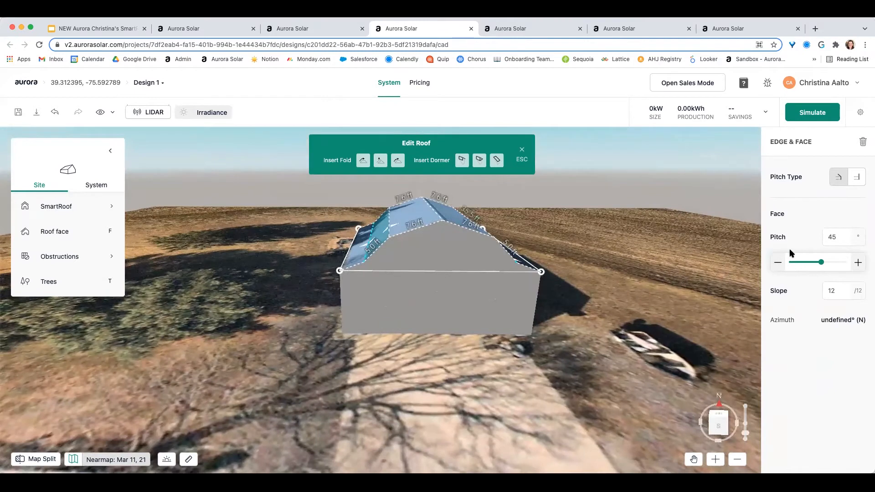
drag(821, 263, 831, 265)
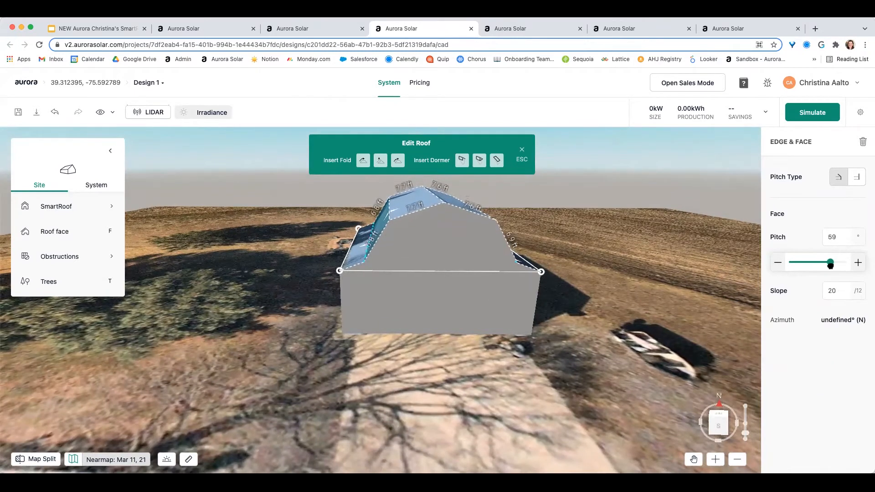
Step: Set the pitch of the two lowest eave faces to 29° and finish editing the barn roof
right_drag(655, 285, 579, 282)
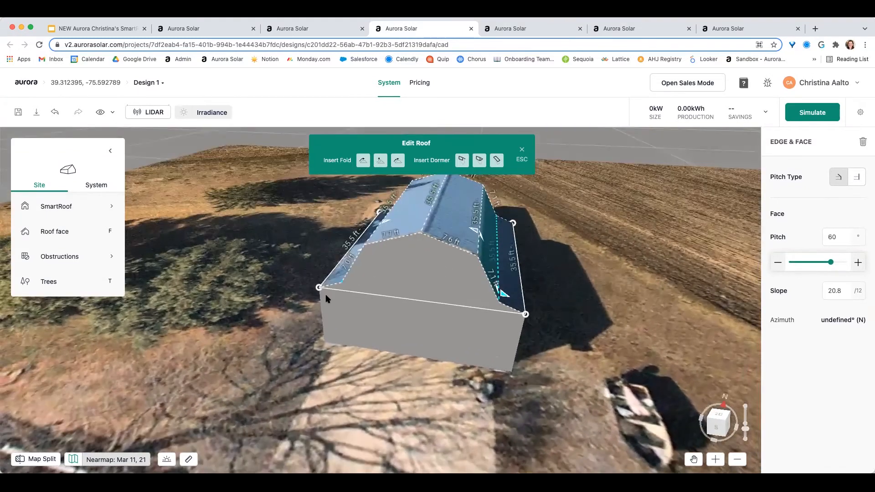
right_drag(327, 297, 336, 320)
click(343, 286)
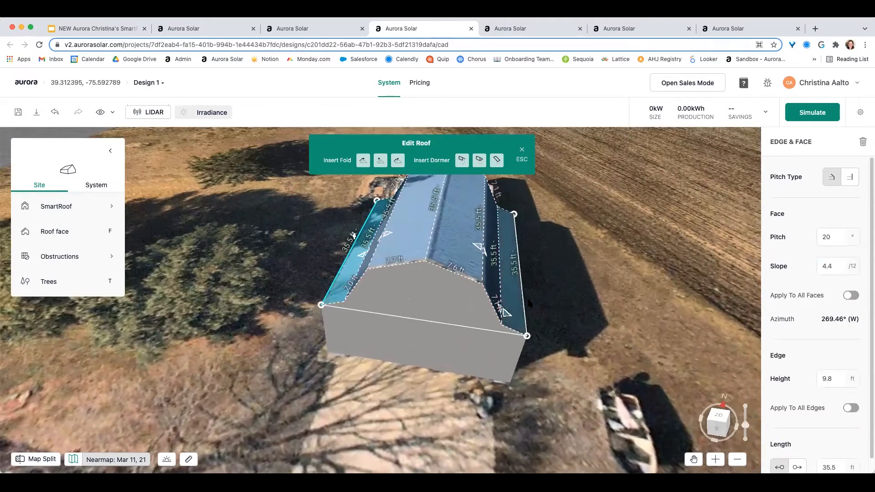
shift+click(517, 309)
right_drag(565, 345, 583, 287)
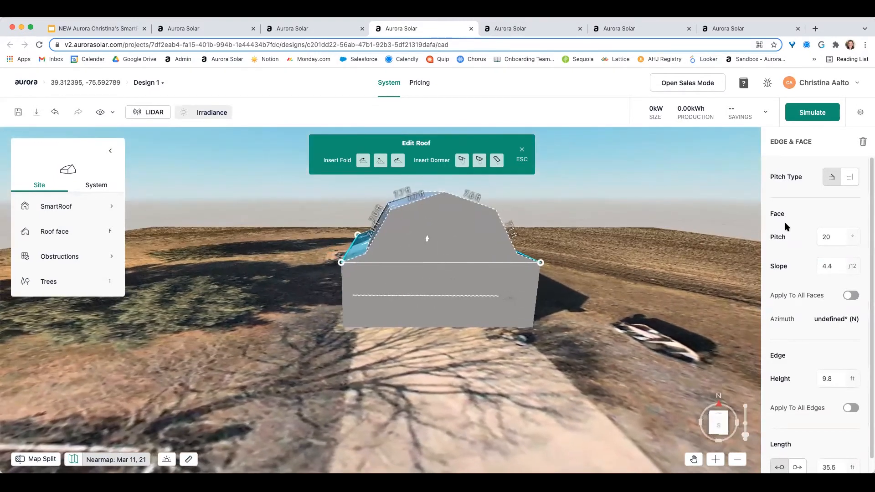
click(836, 237)
click(851, 262)
click(851, 261)
right_click(851, 260)
click(852, 263)
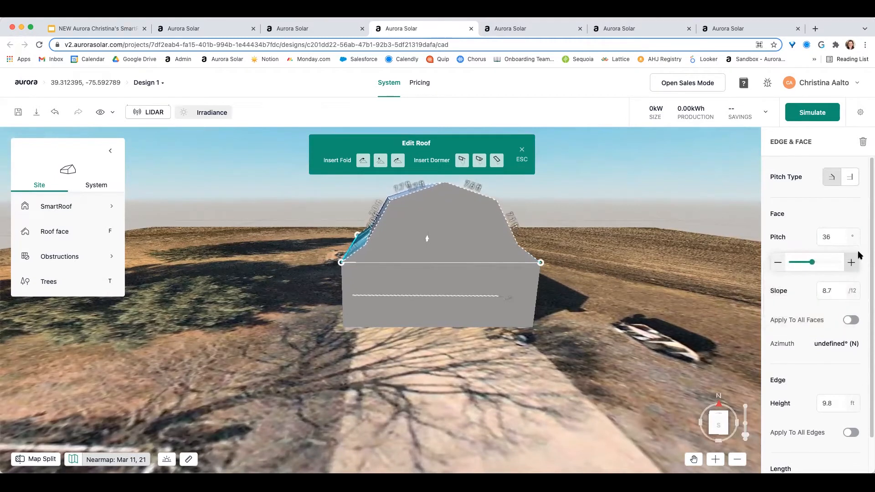
click(778, 264)
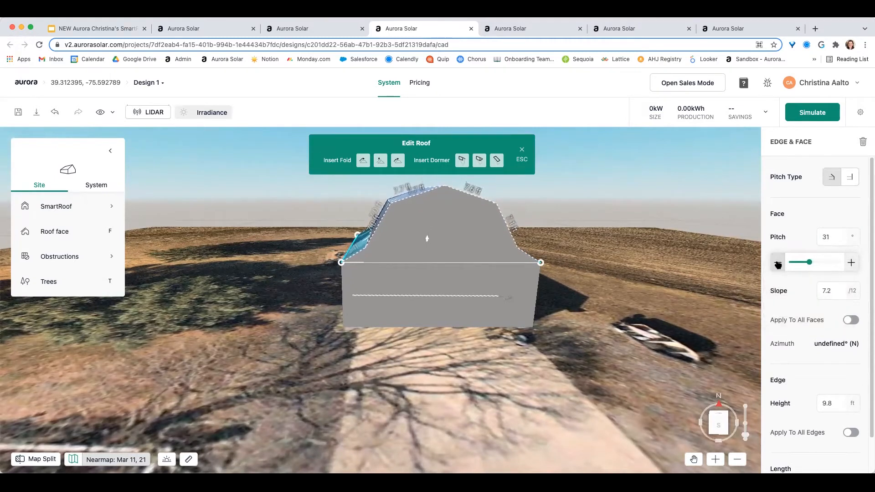
right_drag(620, 272, 547, 288)
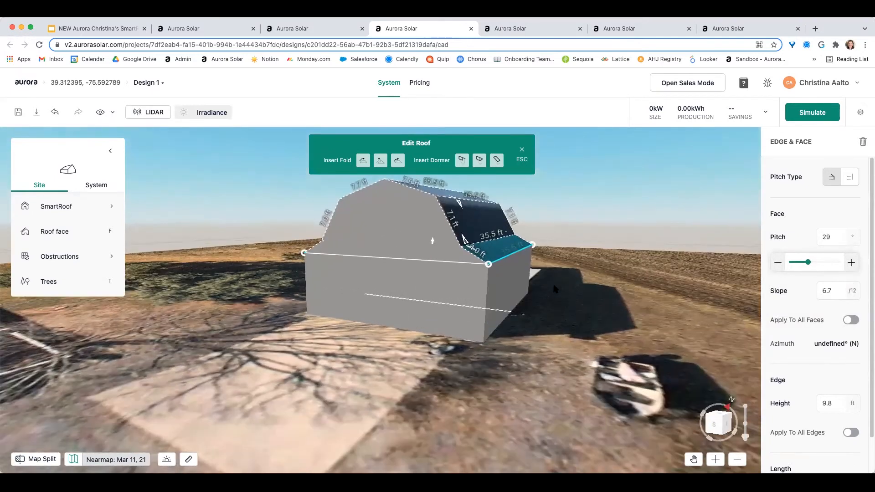
click(522, 159)
right_drag(530, 318, 419, 326)
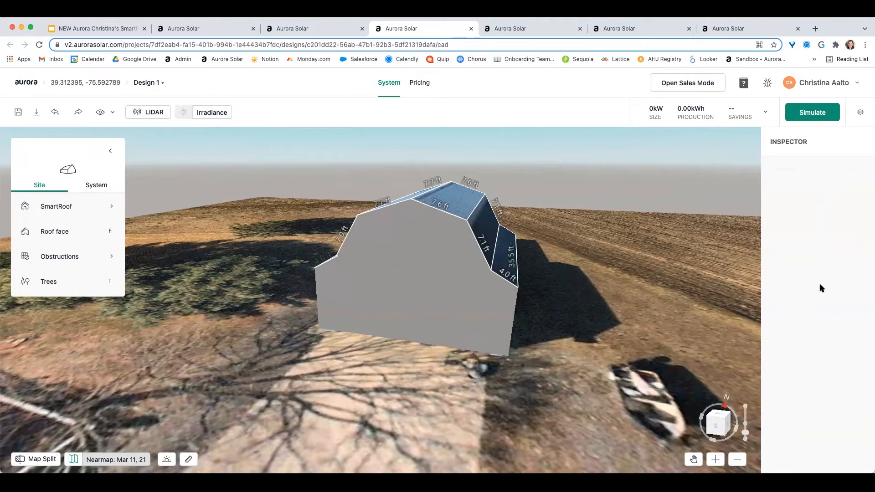
Step: Fit the barn roof to LIDAR and save the design
click(451, 275)
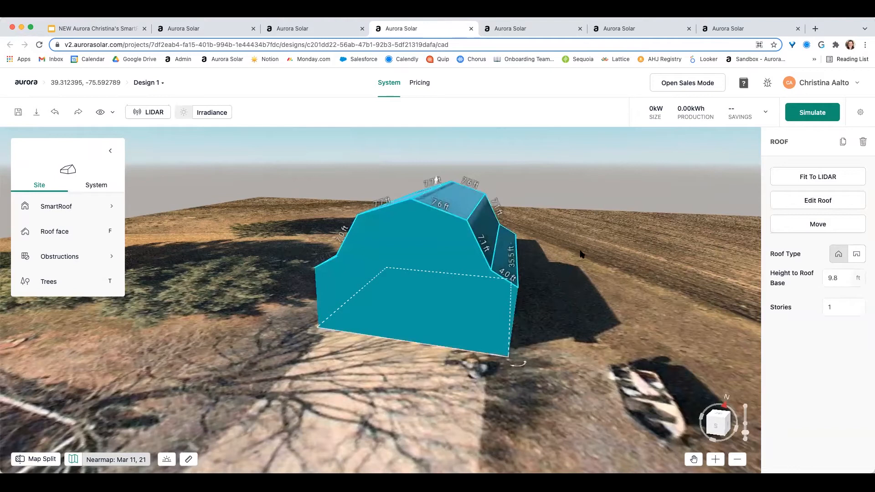
click(802, 178)
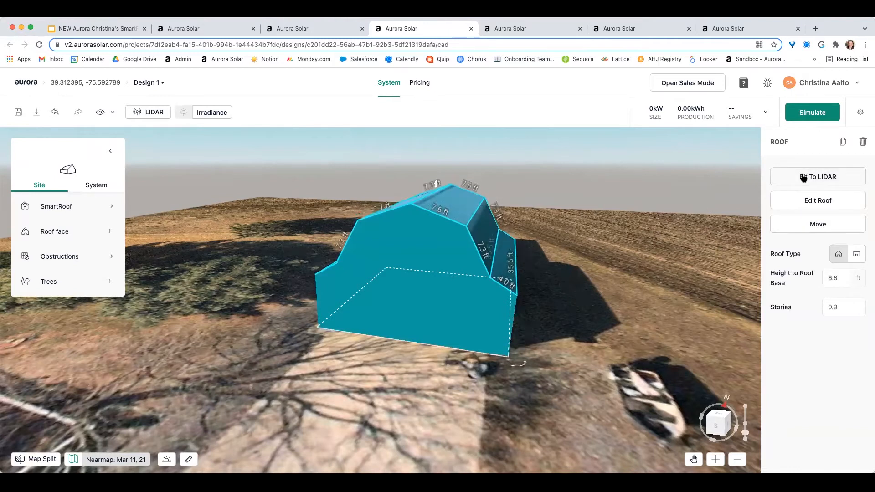
right_drag(556, 340, 554, 316)
click(556, 315)
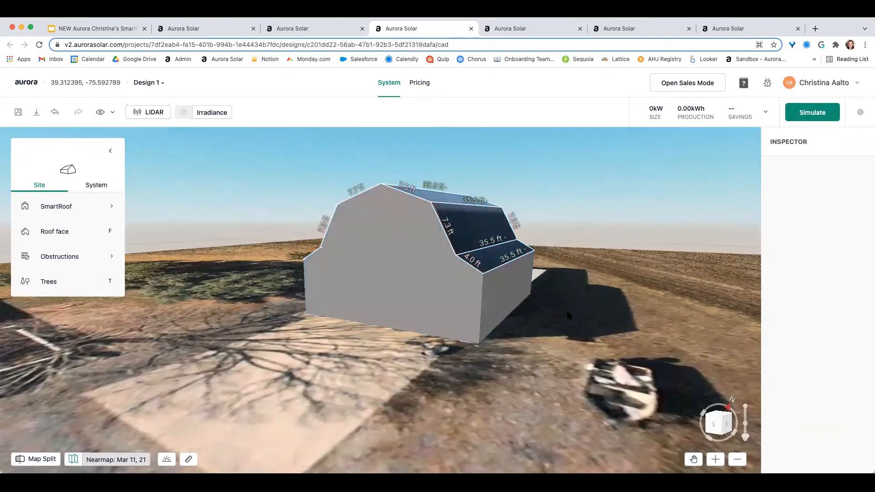
click(18, 114)
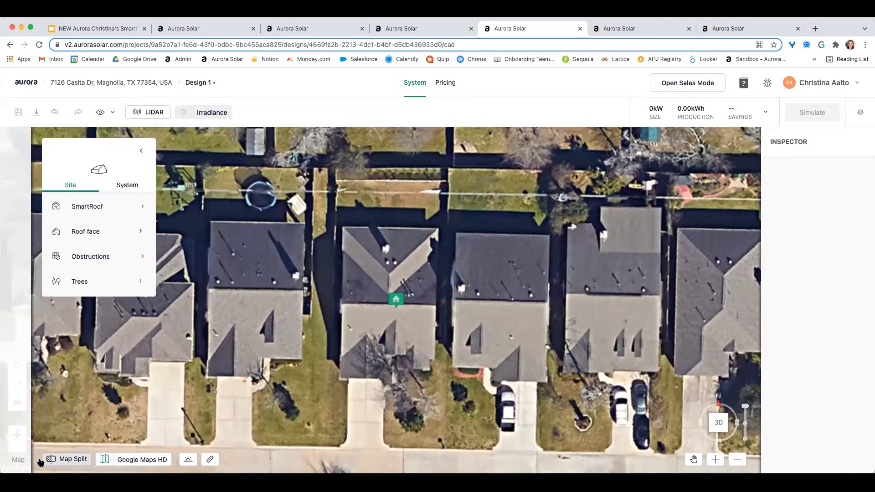
Step: Examine the green-marked house from each side in the split map by rotating the oblique aerial view
click(40, 459)
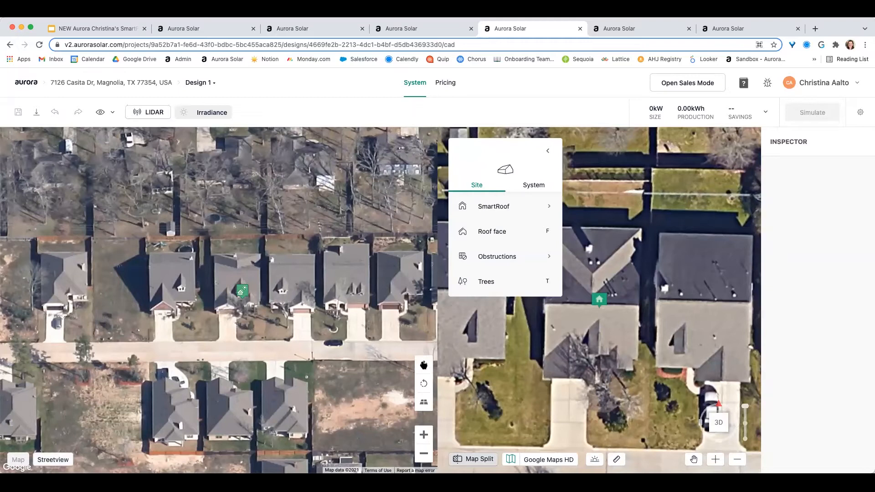
click(424, 365)
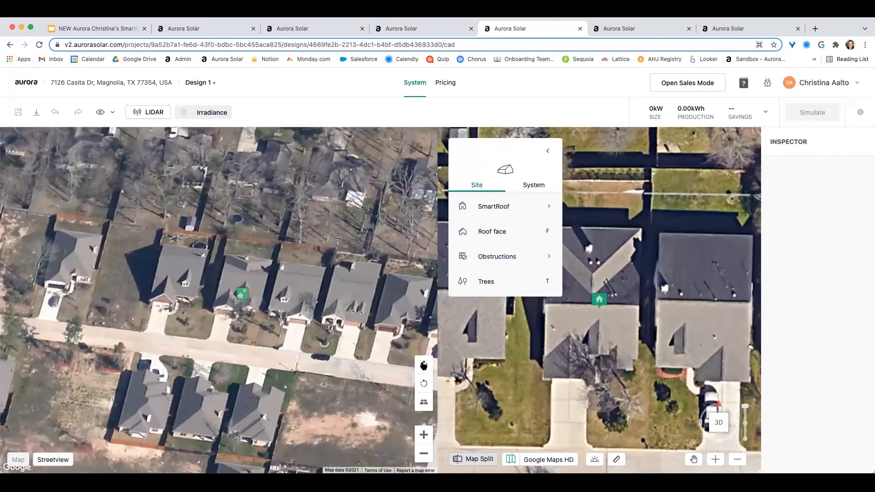
click(424, 365)
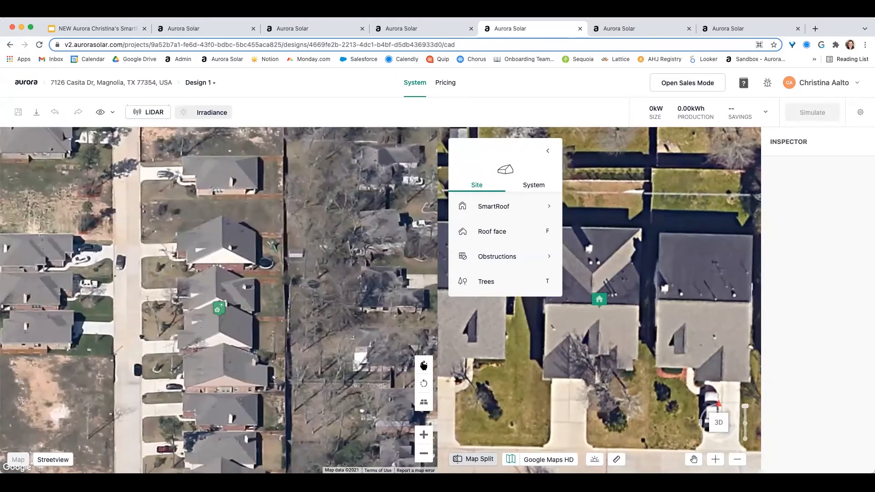
click(423, 365)
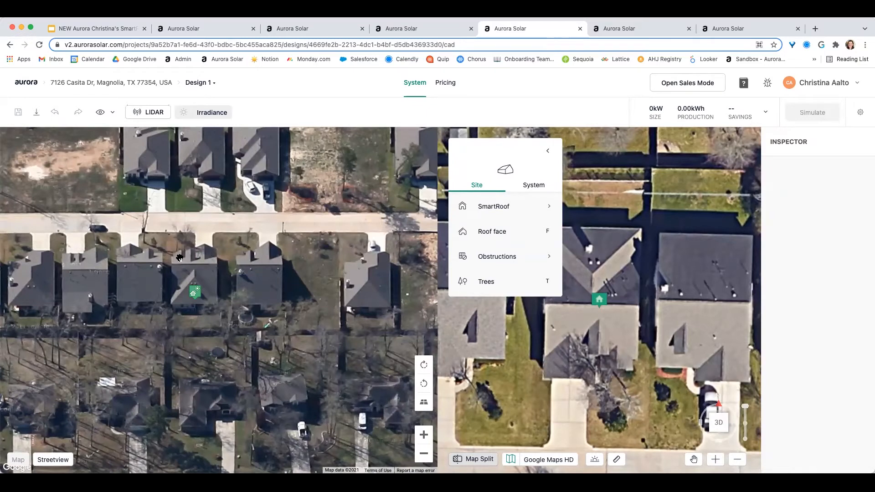
click(482, 459)
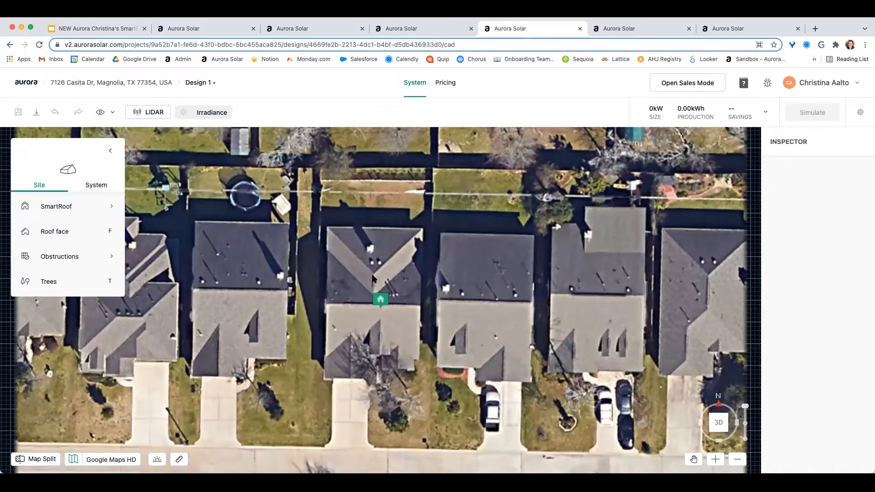
Step: Examine the front and side gables of the house in Streetview from several points along the street
click(43, 459)
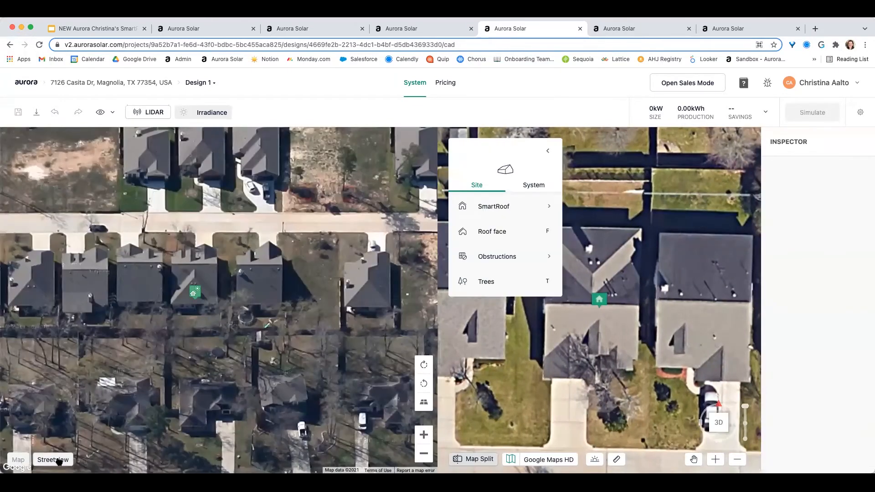
click(59, 460)
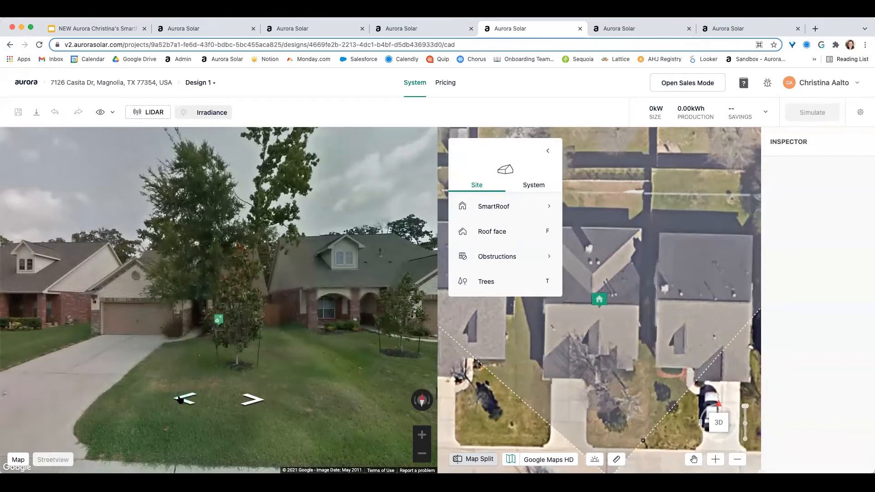
click(181, 400)
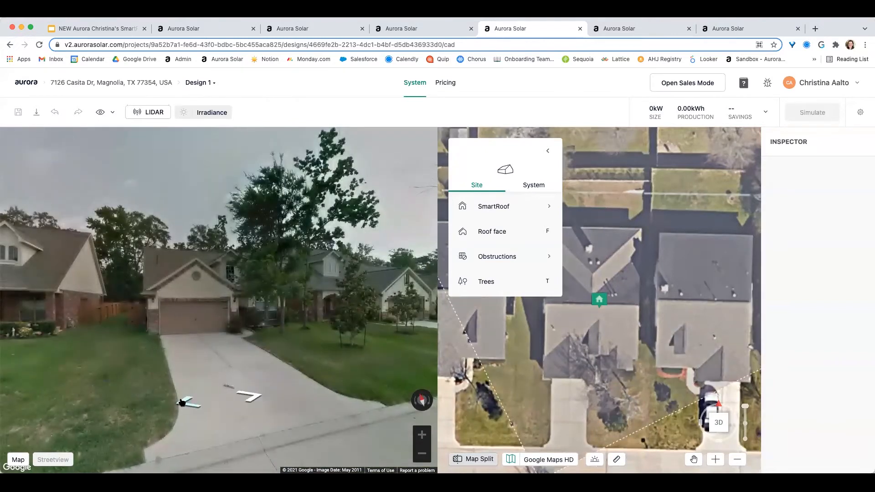
click(182, 402)
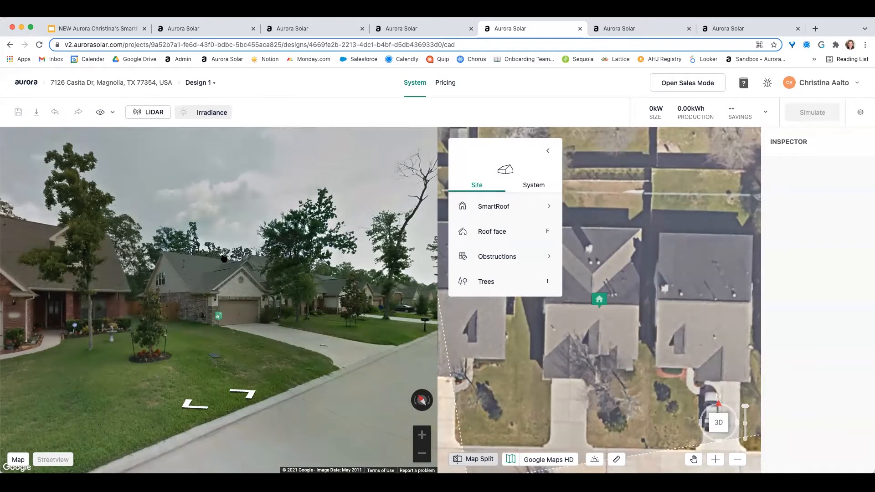
click(246, 393)
click(249, 394)
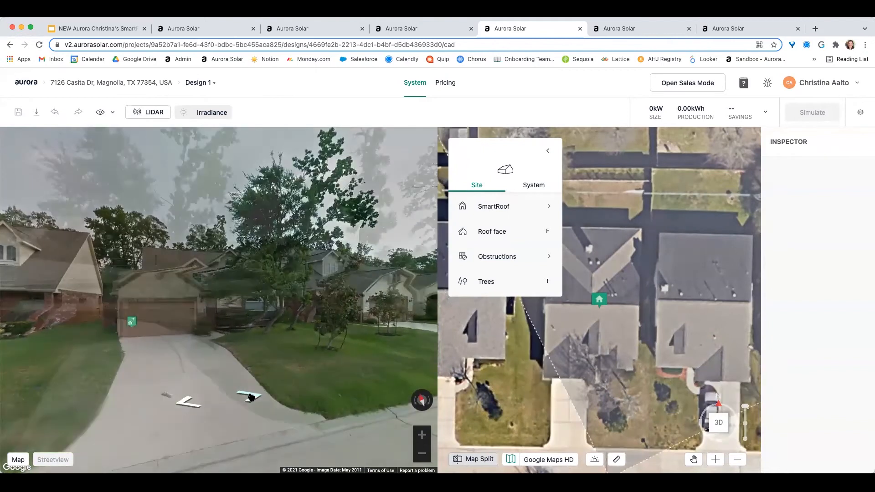
click(251, 398)
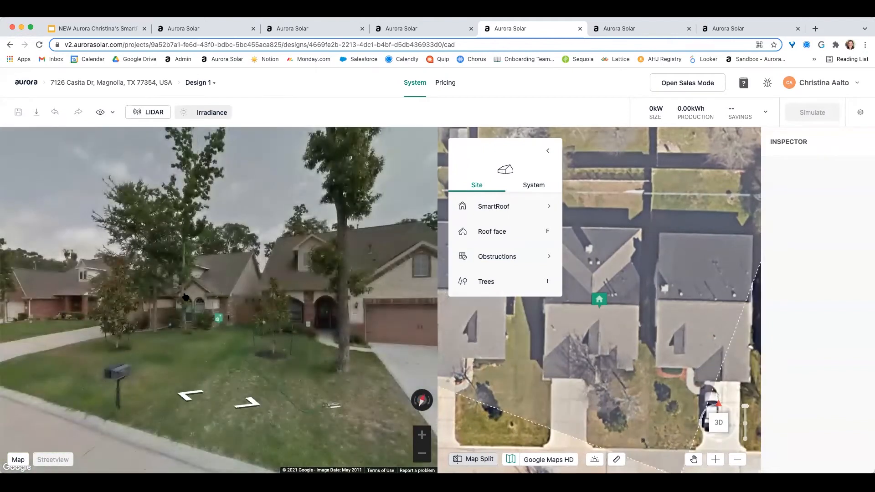
click(249, 396)
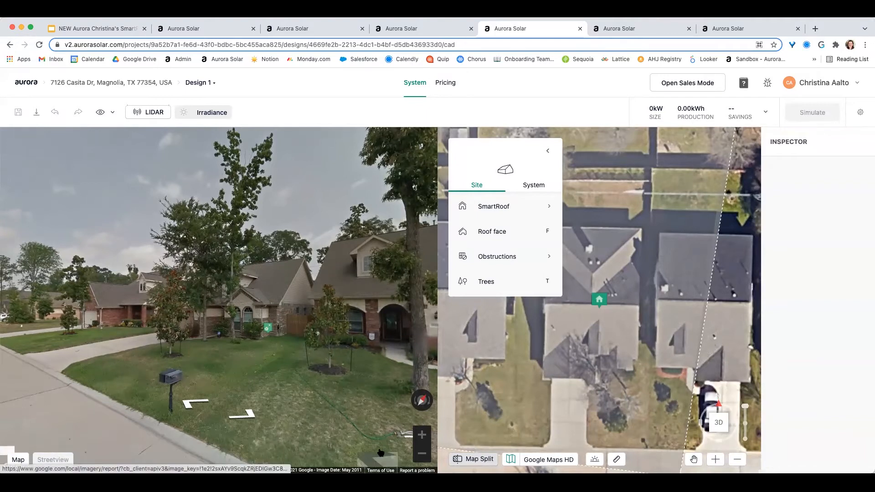
click(472, 460)
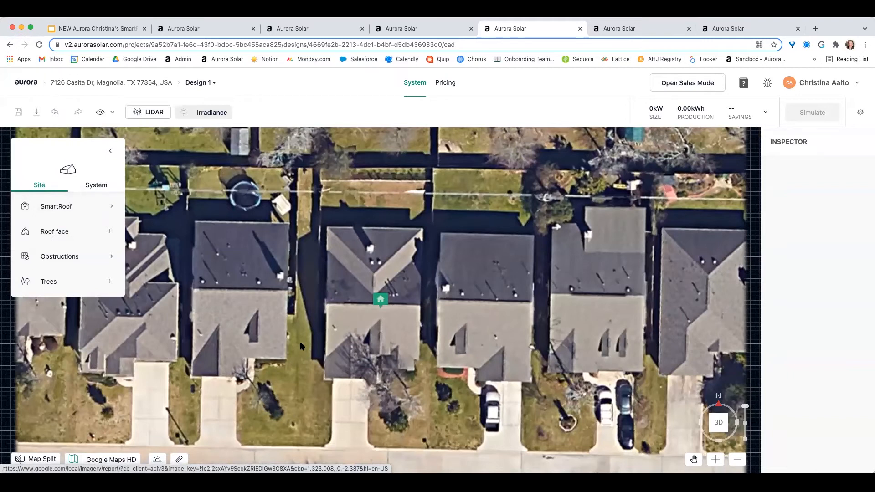
Step: Compare the house's roof in the Bing Maps and Google Maps imagery, and return to Google Maps HD
scroll(301, 352, up, 3)
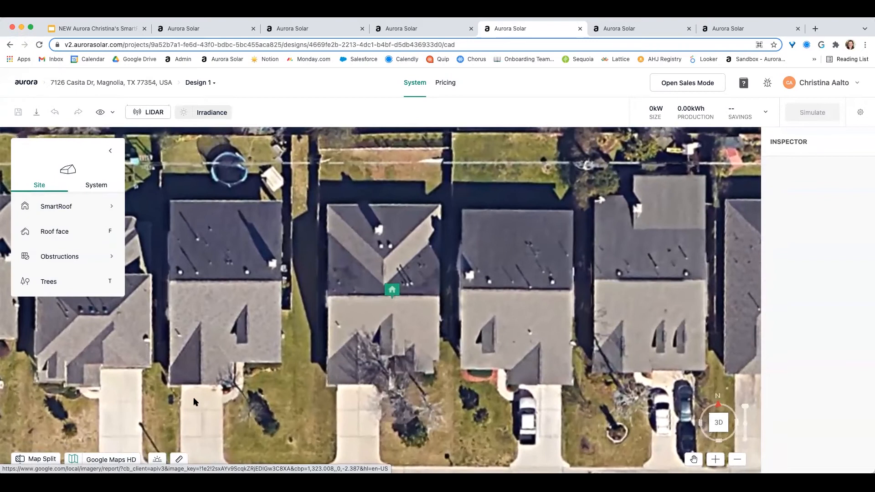
click(112, 459)
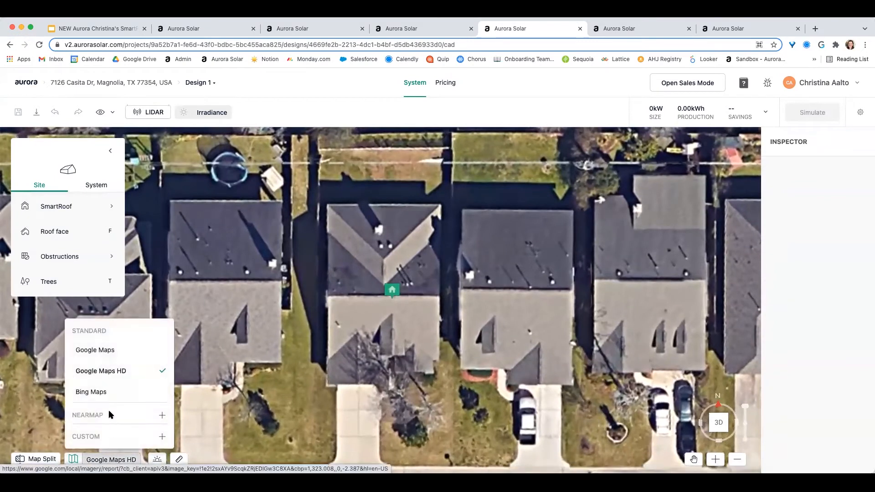
click(109, 391)
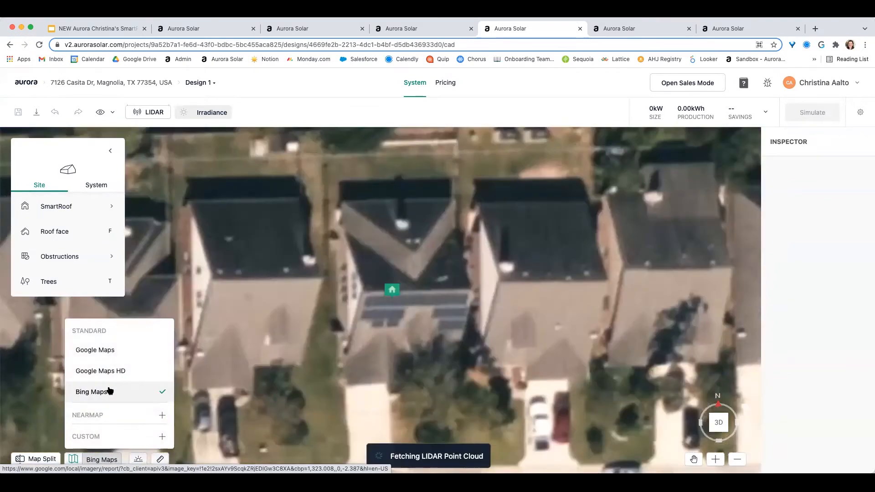
click(108, 351)
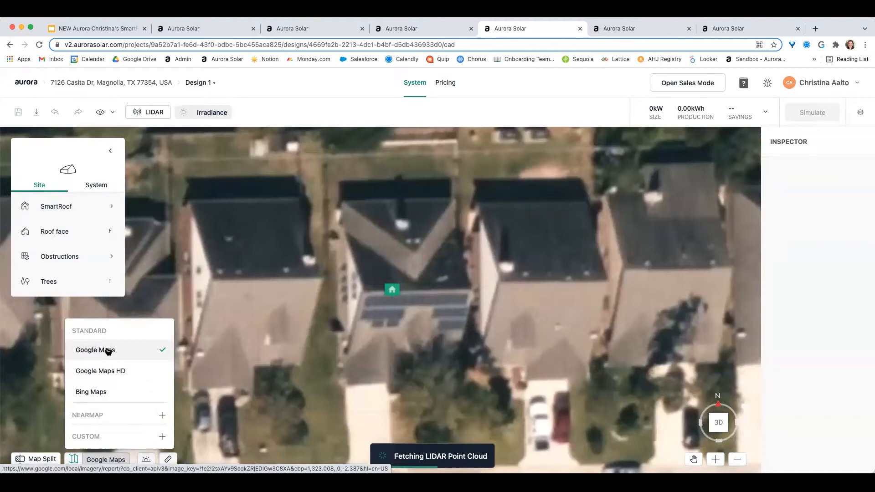
click(97, 375)
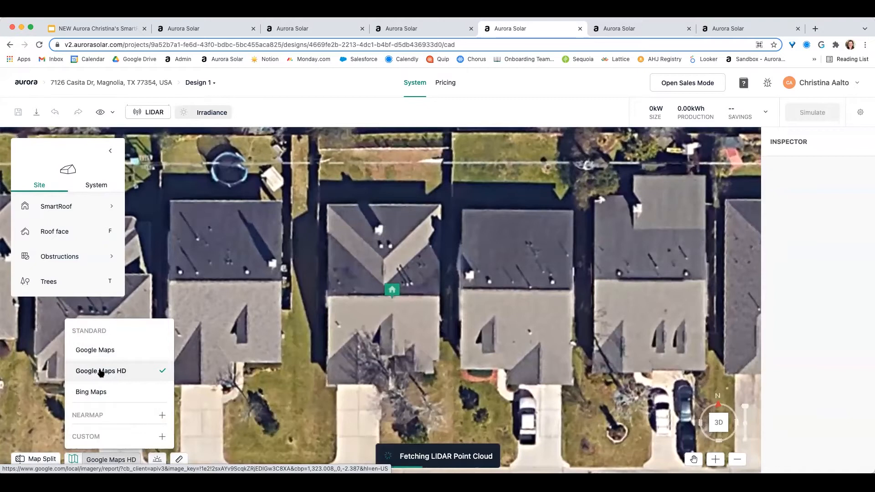
click(122, 459)
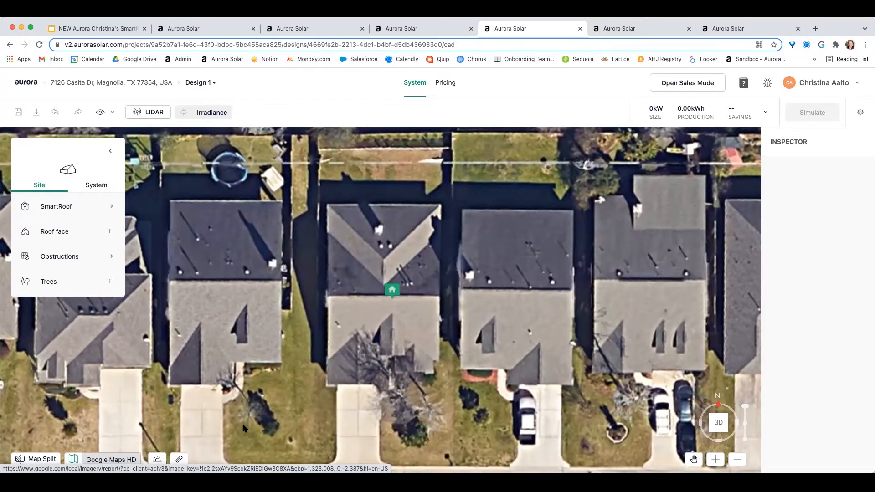
Step: Draw a pitched SmartRoof rectangle of about 43.5 by 48.4 ft over the main body of the marked house
mouse_move(59, 206)
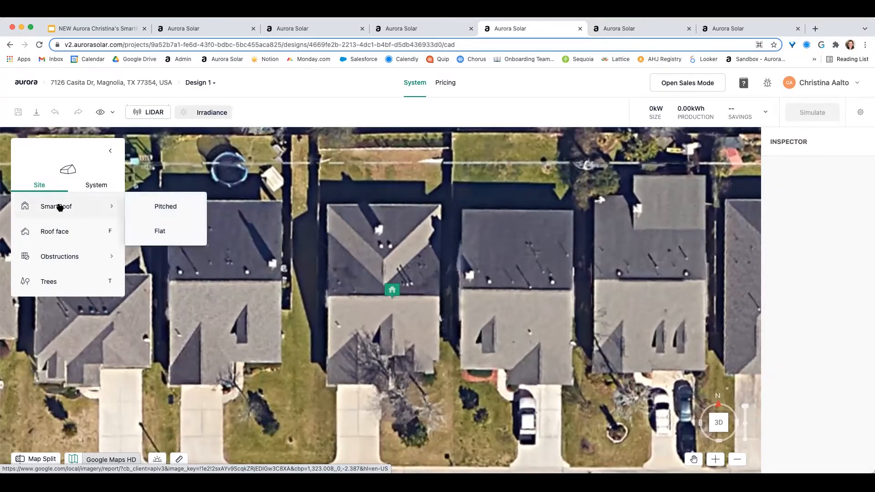
click(180, 209)
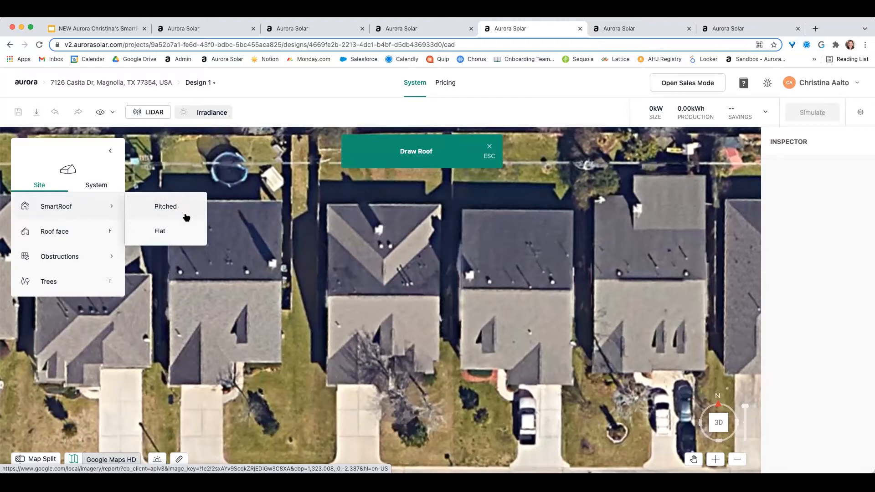
scroll(298, 253, up, 4)
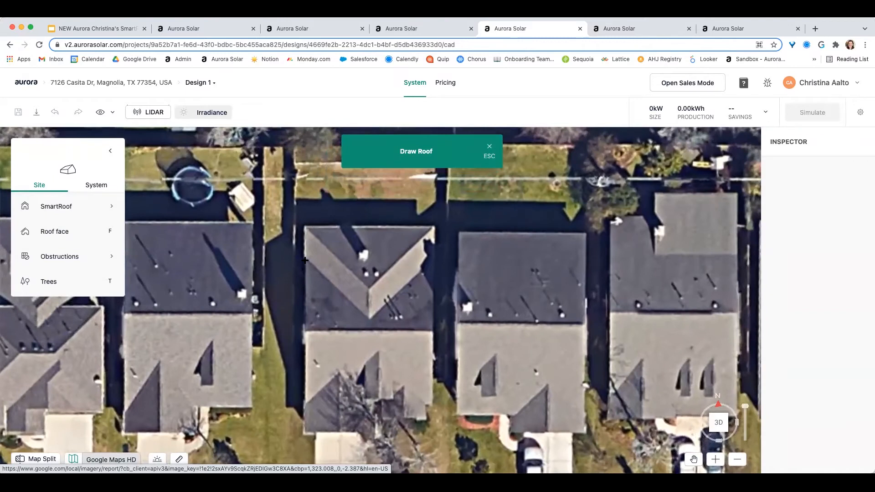
click(305, 260)
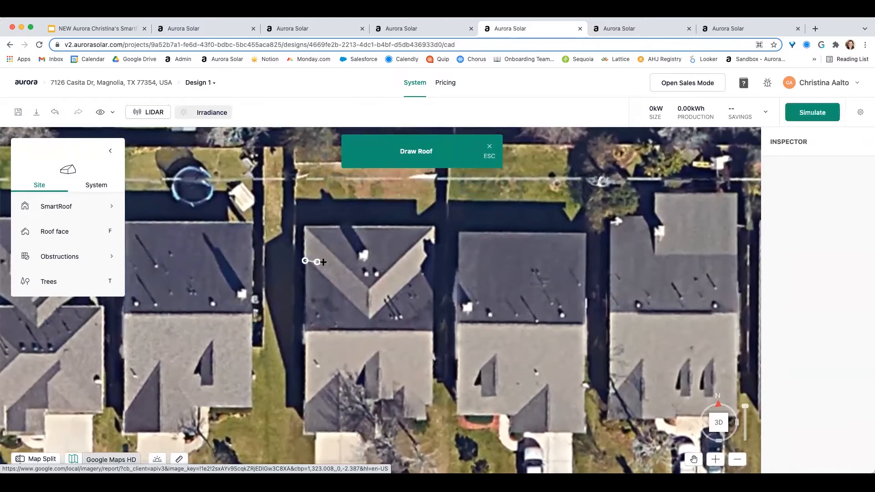
click(433, 262)
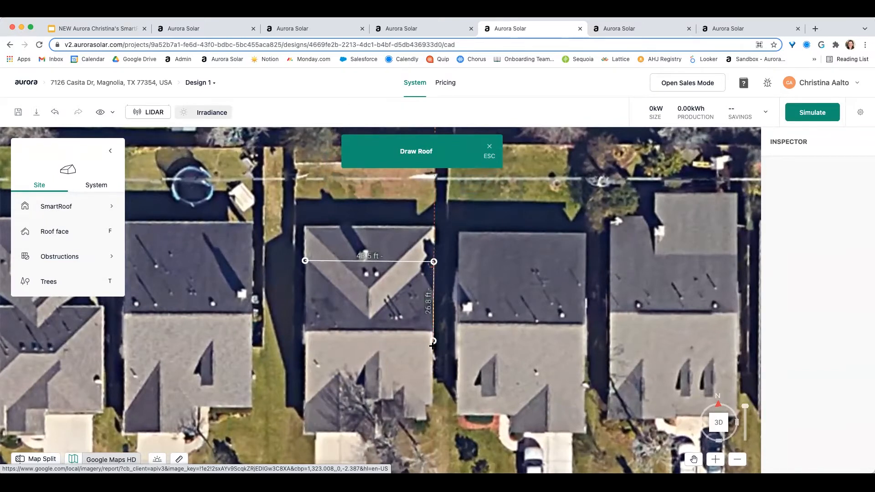
click(432, 405)
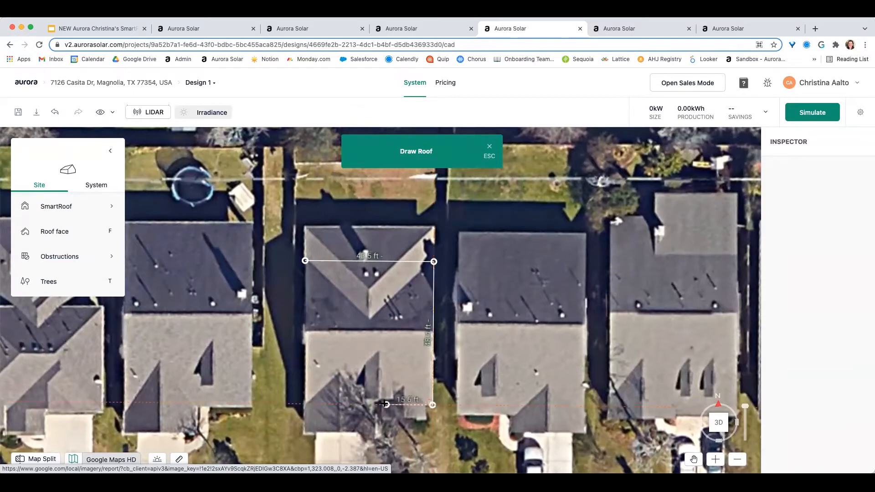
click(303, 404)
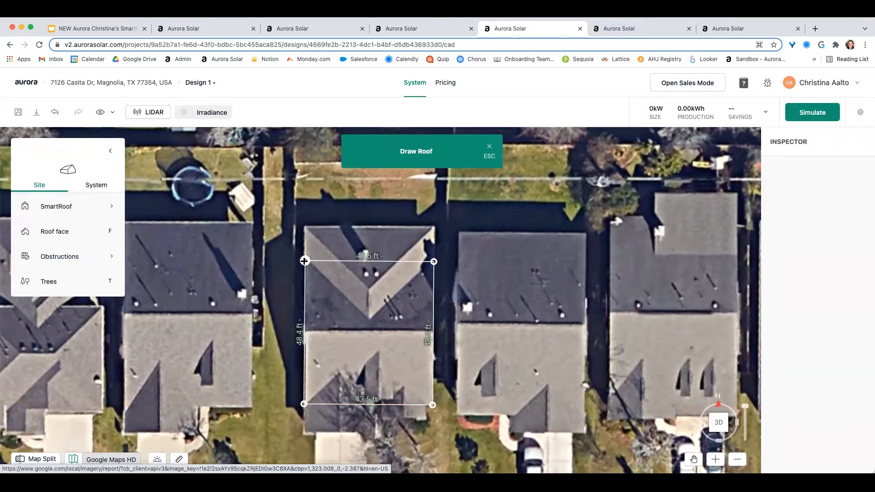
click(304, 261)
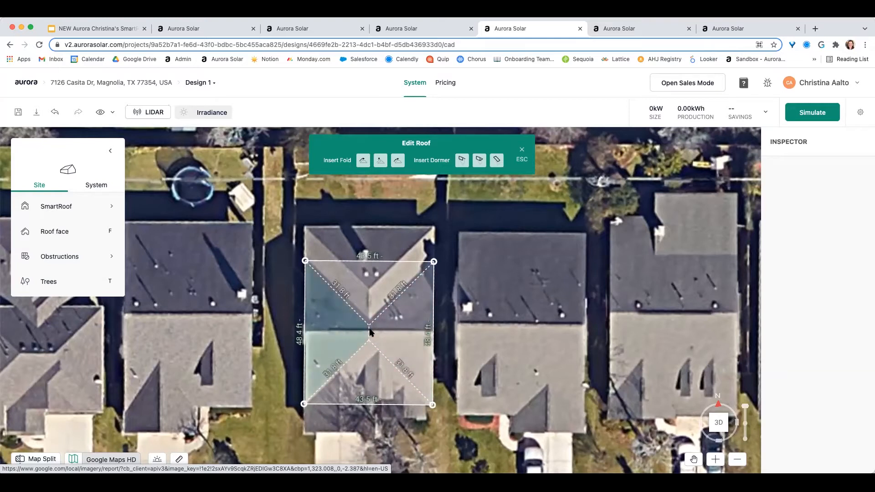
Step: Turn the west and east faces of the new roof into gables, check the shape in 3D and finish editing
click(331, 337)
key(g)
click(408, 330)
key(g)
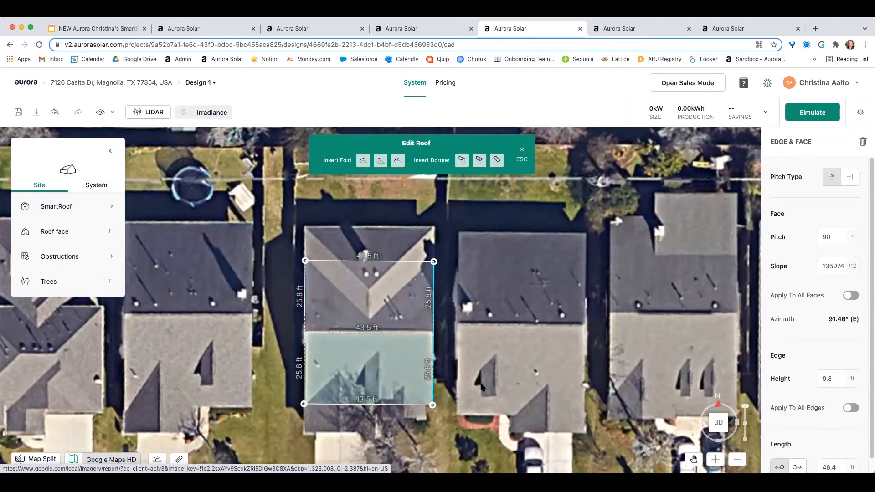
right_drag(465, 398, 322, 305)
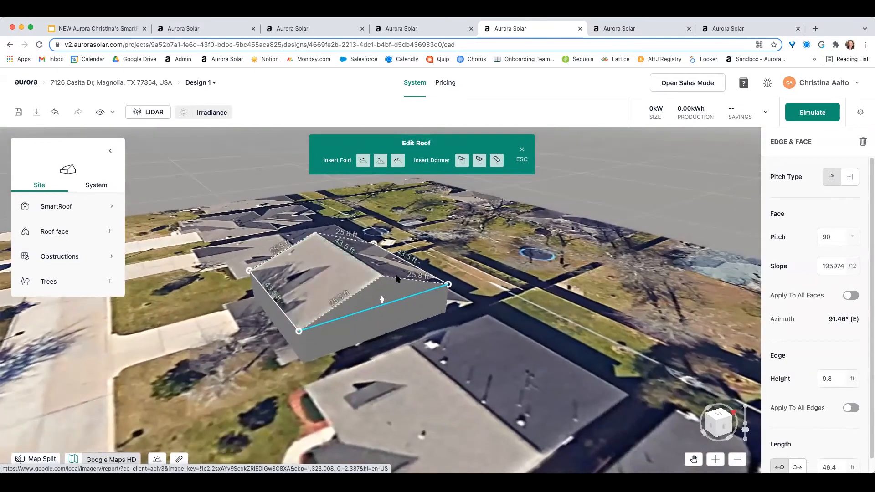
right_drag(331, 296, 380, 339)
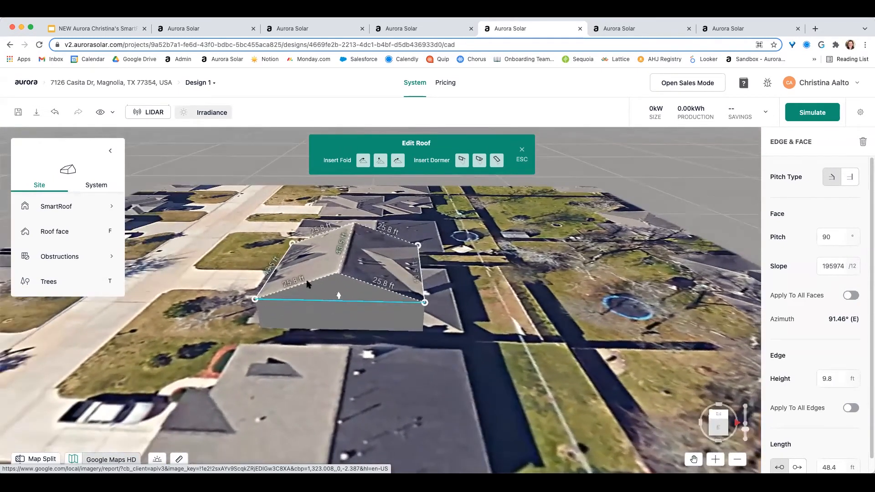
right_drag(279, 328, 412, 337)
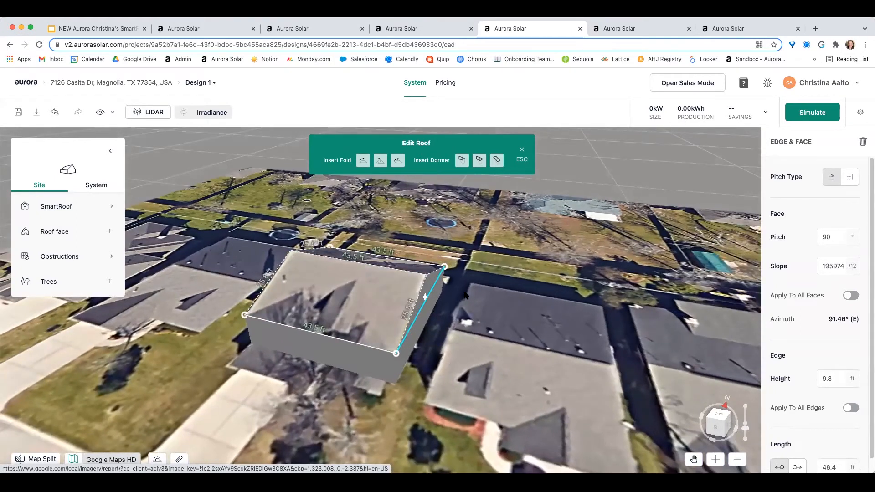
key(Escape)
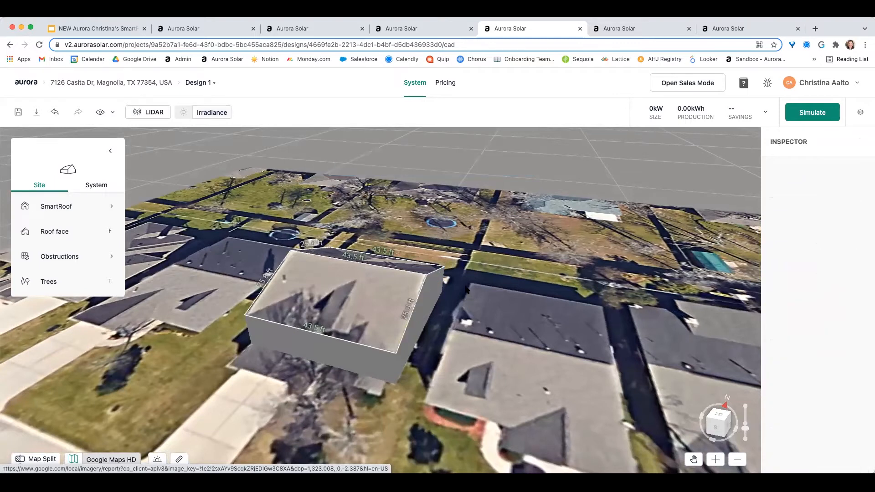
Step: Fit the main gable roof to LIDAR and view its east gable end in 3D
click(390, 286)
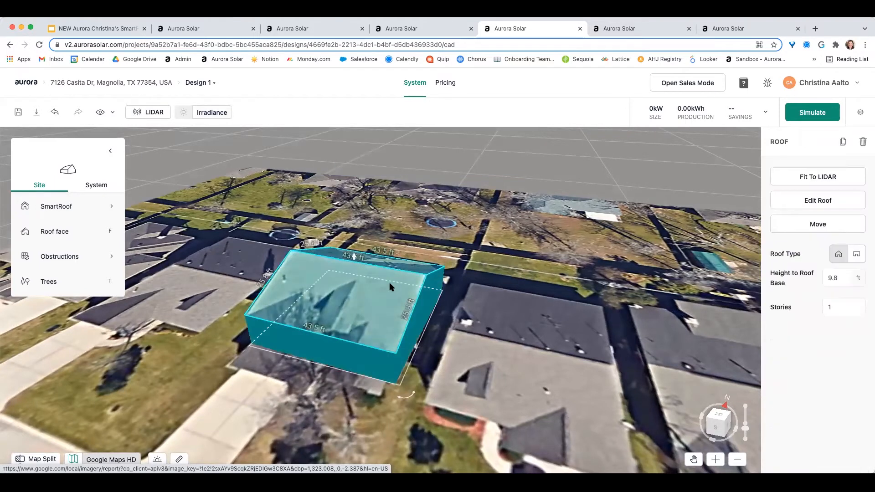
click(817, 177)
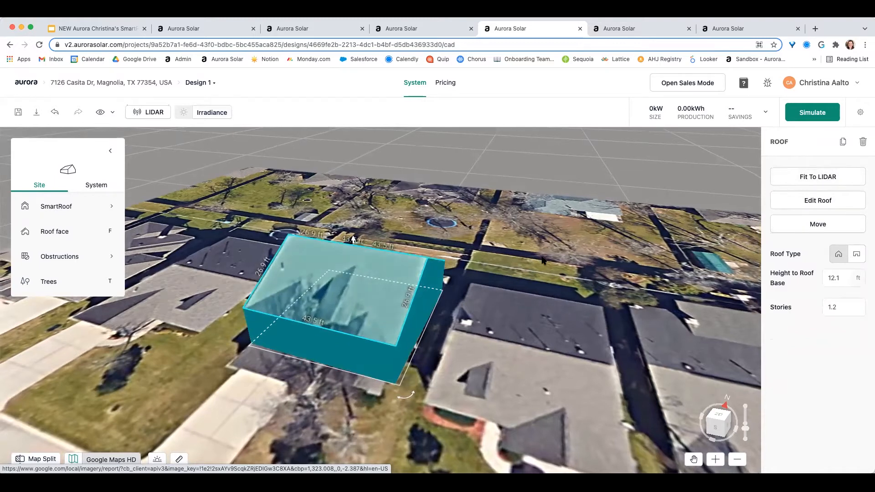
right_drag(470, 236, 326, 265)
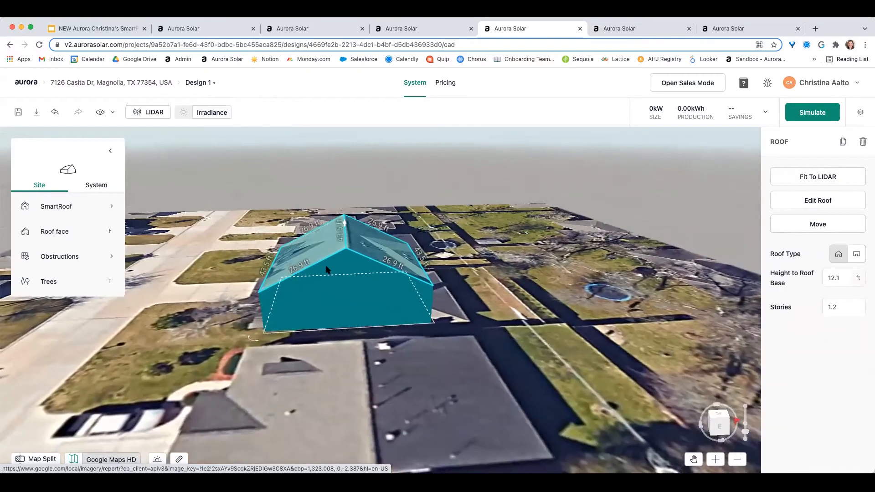
Step: Insert a gable dormer over the southwest front wing, about 25.1° pitch with a 20.6 ft ridge, aligned with the wing's edges and the main eave
right_drag(215, 303, 394, 354)
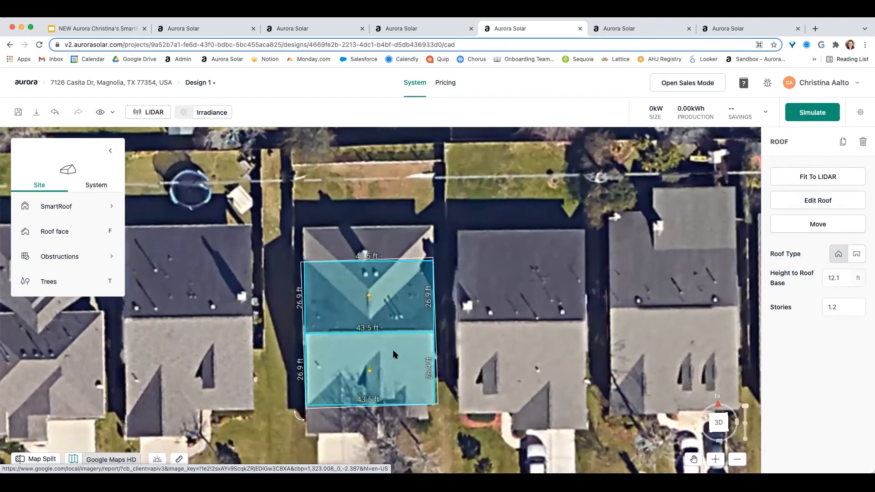
double_click(351, 367)
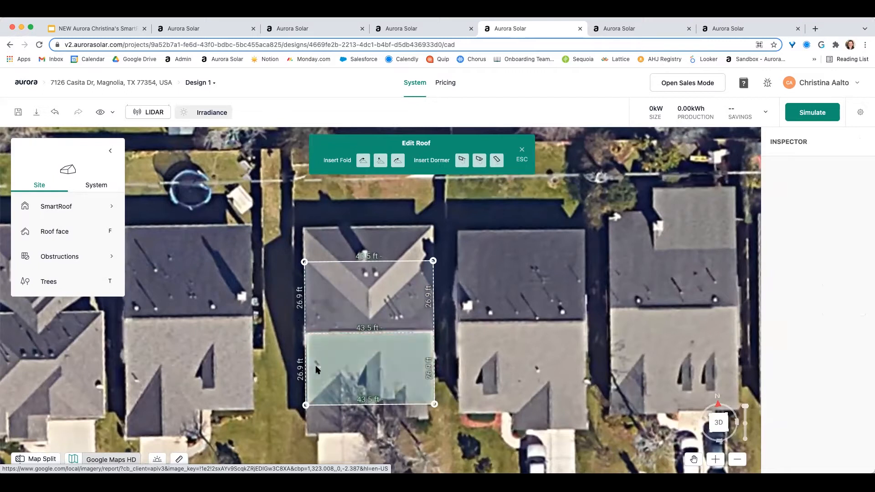
click(462, 160)
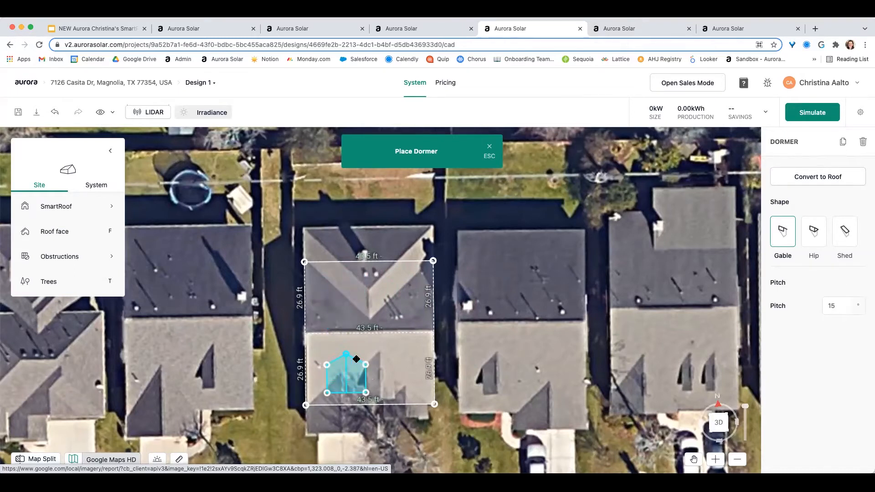
scroll(354, 379, up, 5)
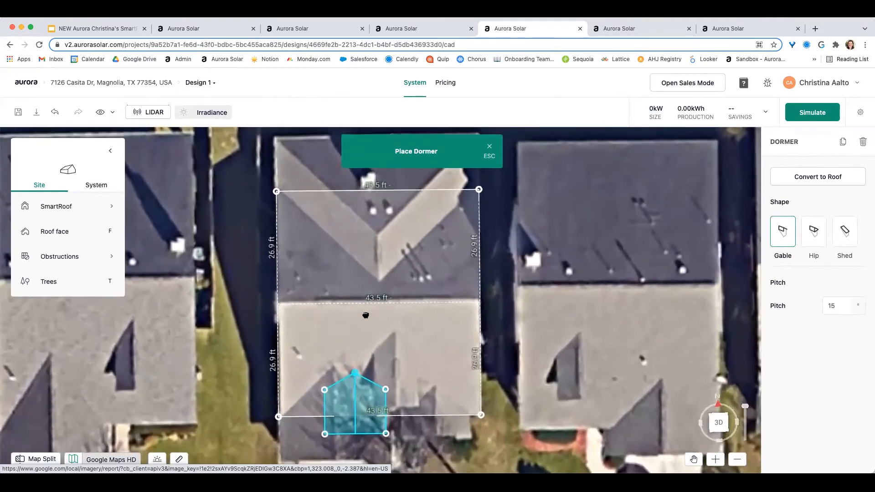
drag(365, 315, 379, 246)
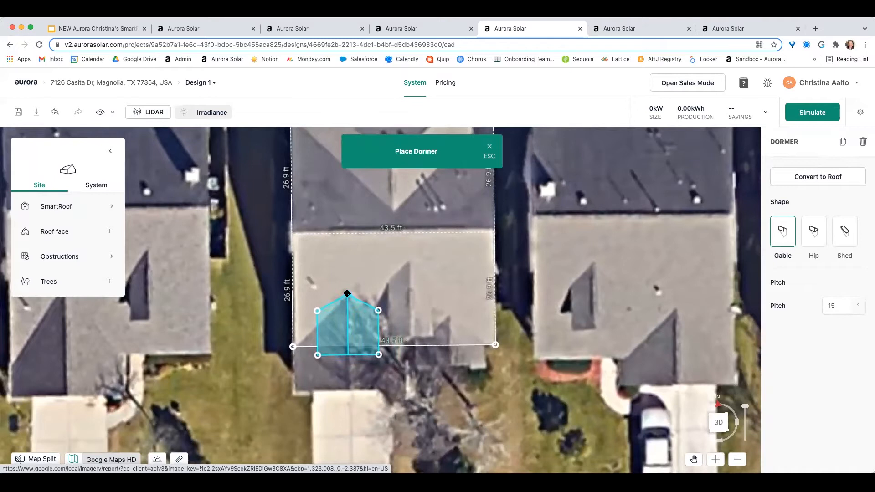
click(348, 294)
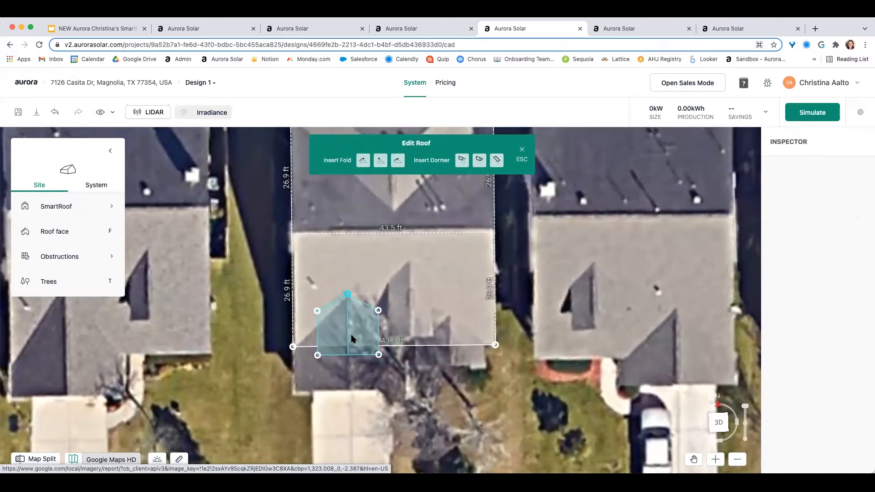
drag(317, 357, 293, 392)
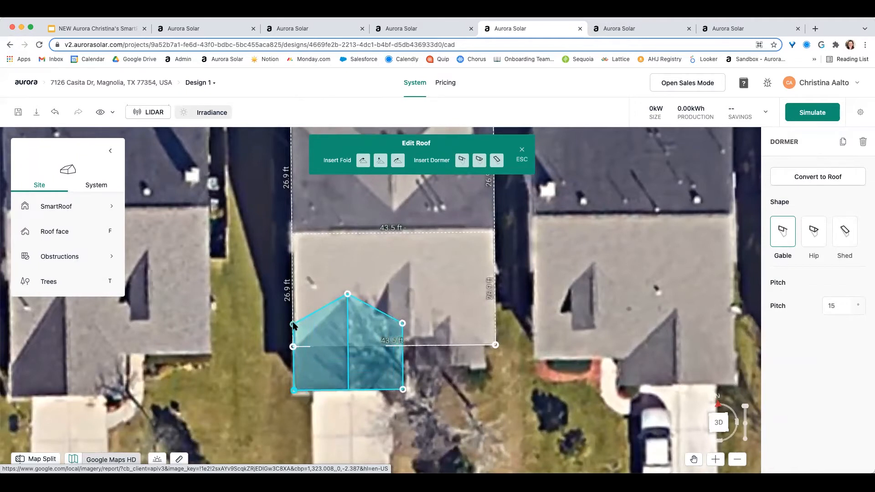
drag(294, 325, 297, 346)
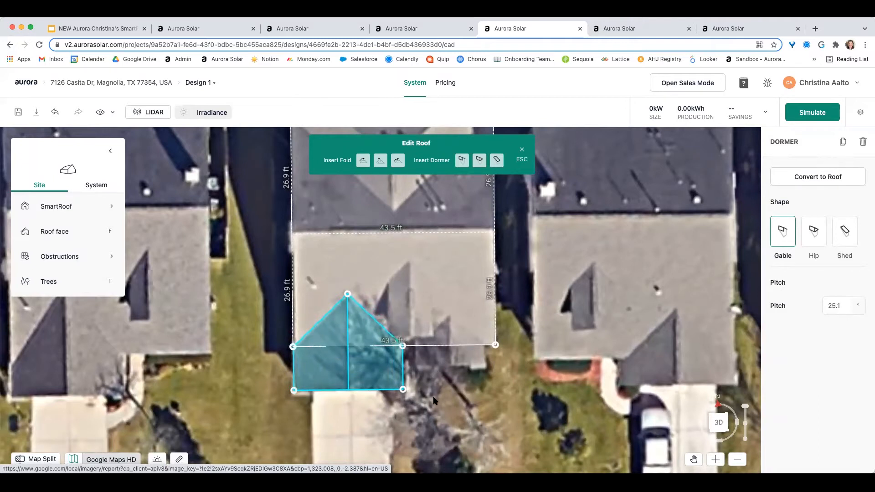
Step: Add a gable dormer with a ridge of about 16.5 ft over the narrow raised dormer in the middle of the south roof face
right_drag(441, 399, 424, 435)
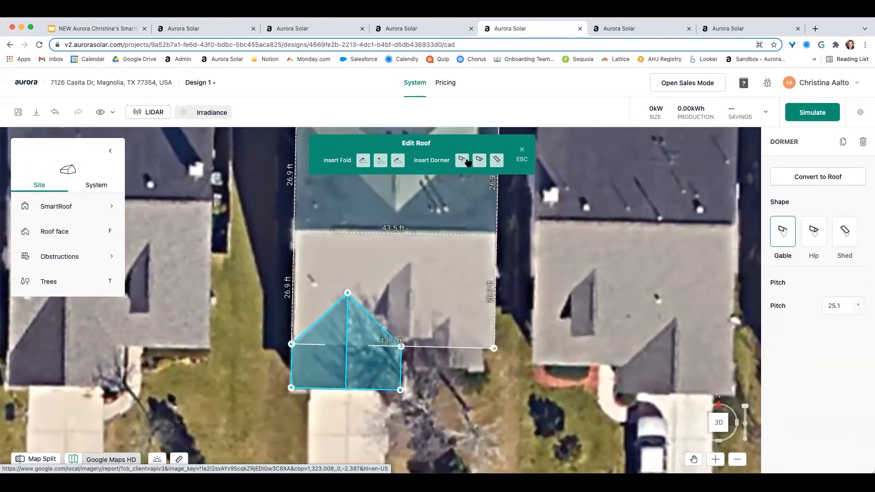
click(462, 160)
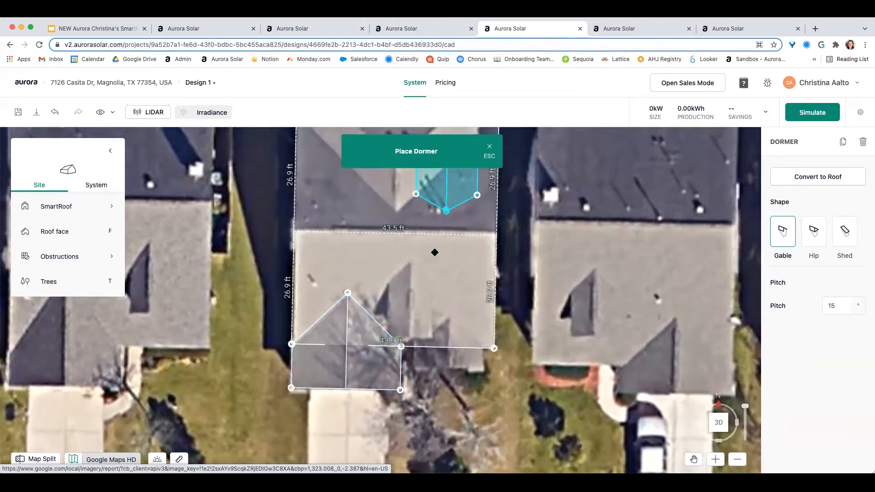
click(411, 260)
drag(440, 322, 432, 338)
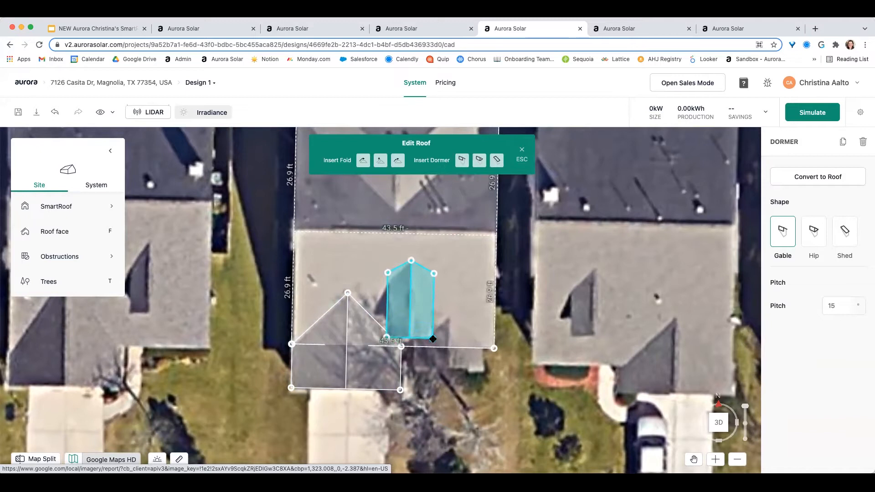
drag(388, 274, 392, 282)
Step: Add a gable dormer over the southeast entry, about 20.6° pitch with an 11.0 ft ridge, and finish editing the roof
click(461, 160)
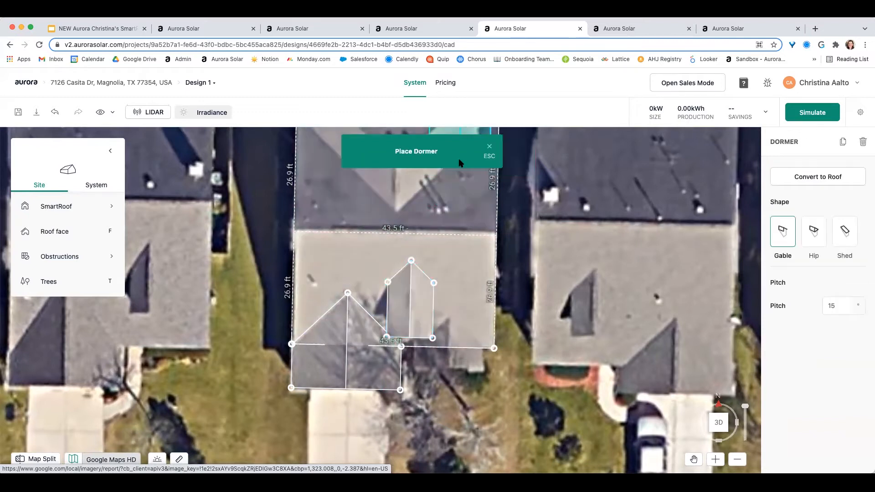
click(448, 318)
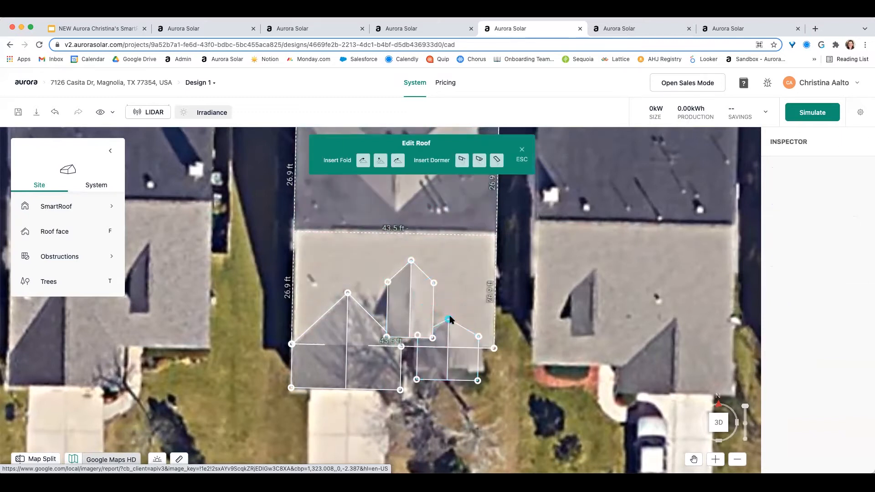
drag(478, 382, 485, 374)
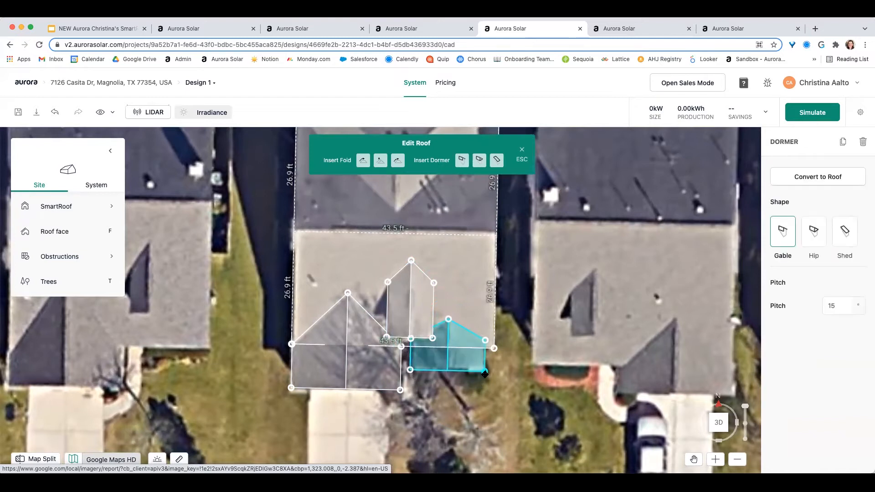
drag(485, 340, 484, 349)
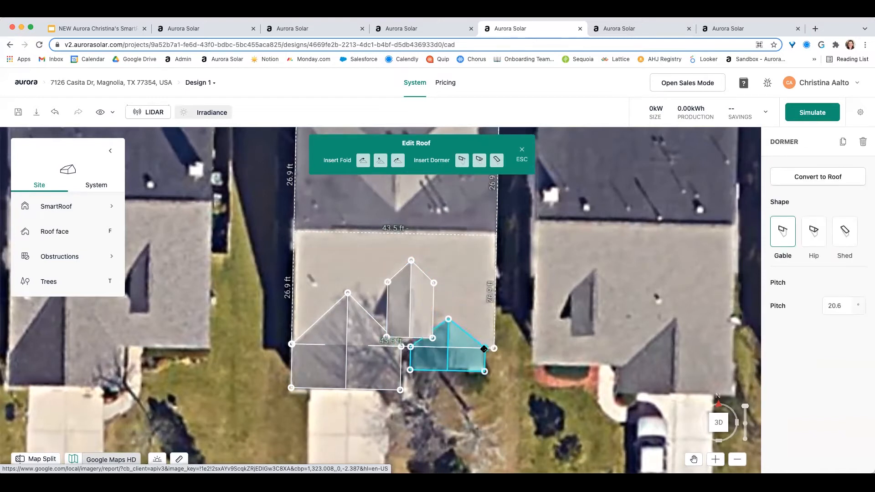
double_click(539, 383)
Step: Place a hip dormer on the north roof face with its peak at the tip of the rear hip section
right_drag(514, 407, 527, 349)
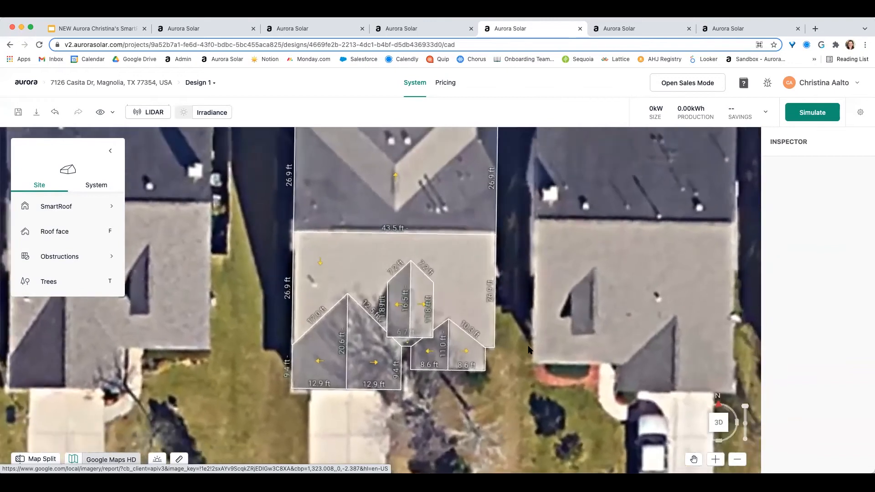
scroll(527, 349, down, 3)
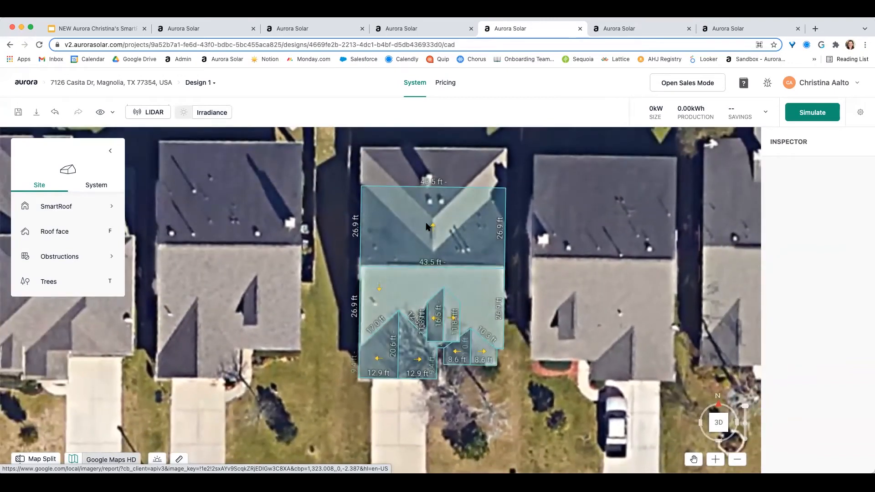
right_drag(586, 260, 584, 317)
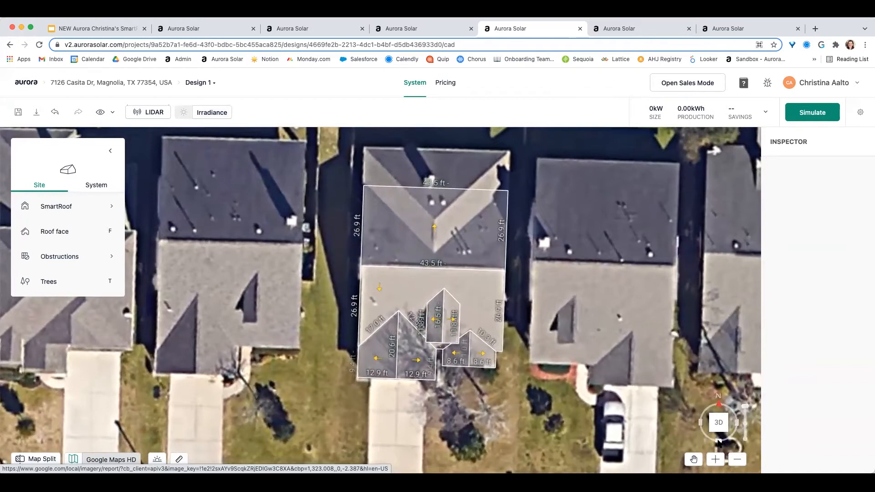
click(719, 441)
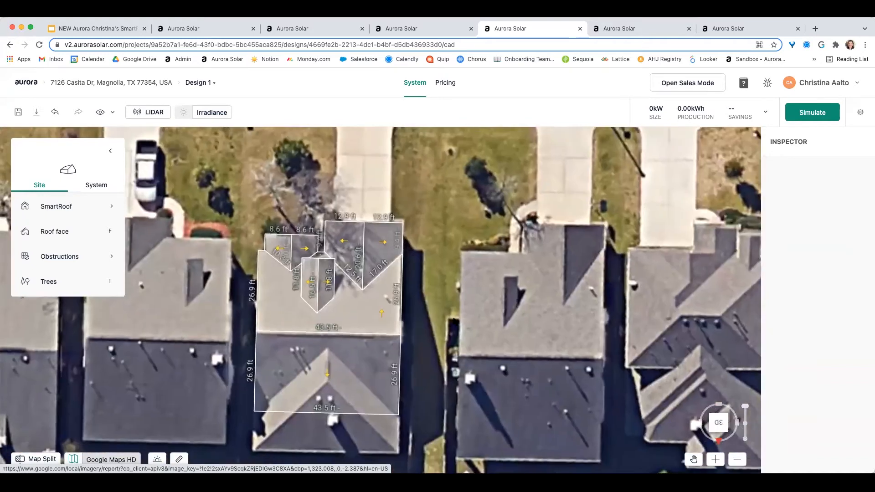
drag(423, 376, 500, 328)
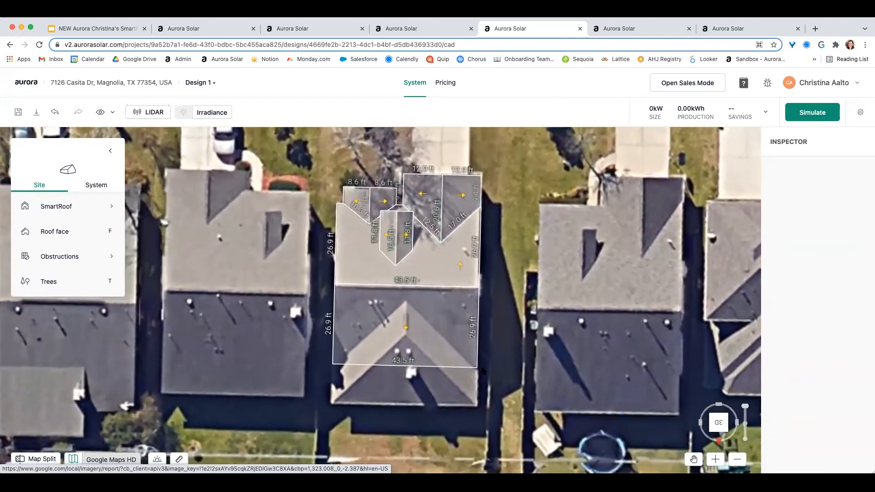
scroll(496, 363, down, 2)
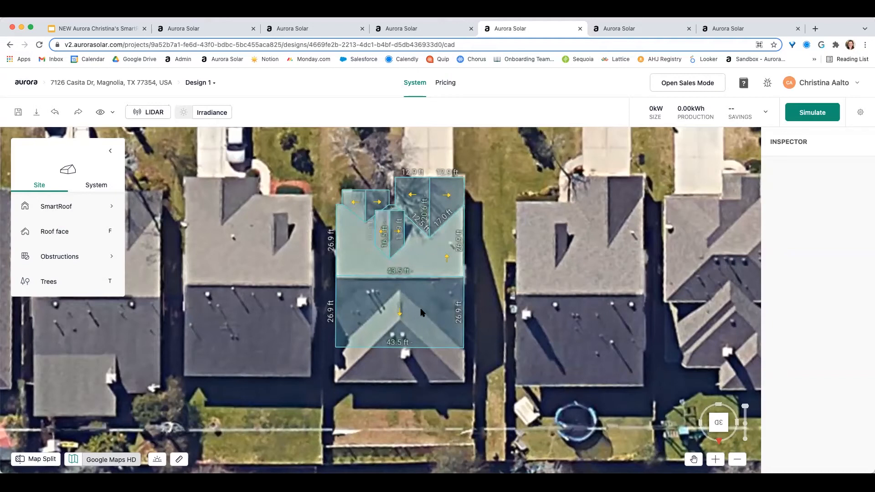
double_click(422, 319)
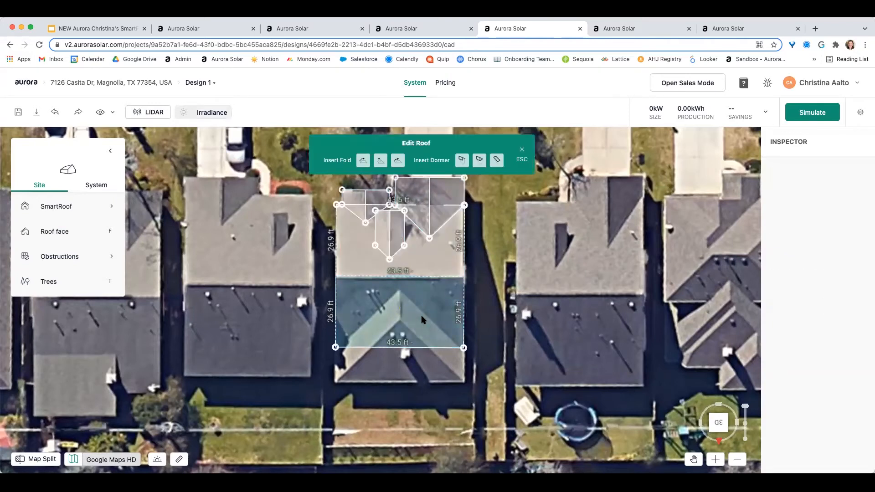
click(480, 160)
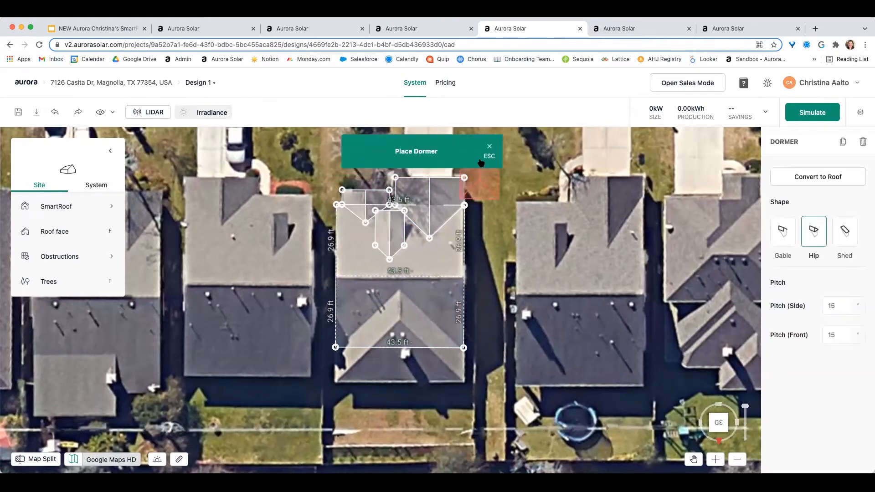
scroll(398, 295, up, 3)
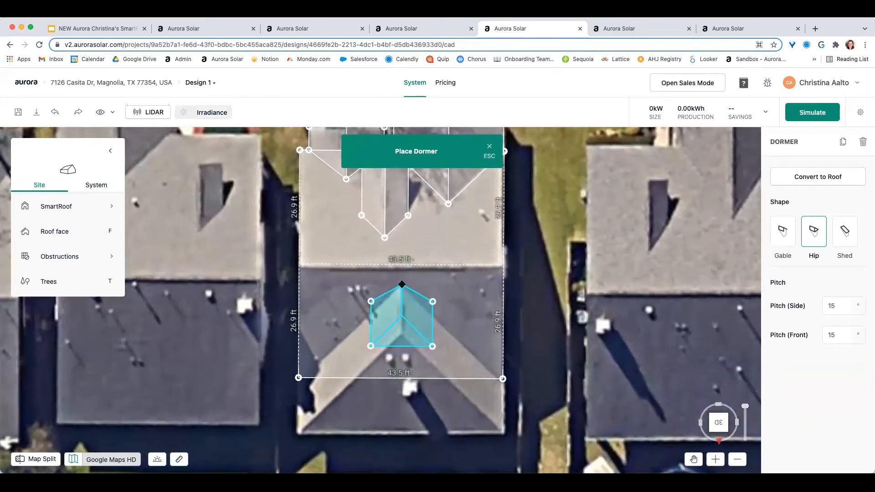
click(401, 284)
Step: Stretch the hip dormer to the rear corners at about 43.4 ft wide, align its side points with the main eave, and finish editing
drag(370, 346, 299, 432)
drag(302, 340, 301, 378)
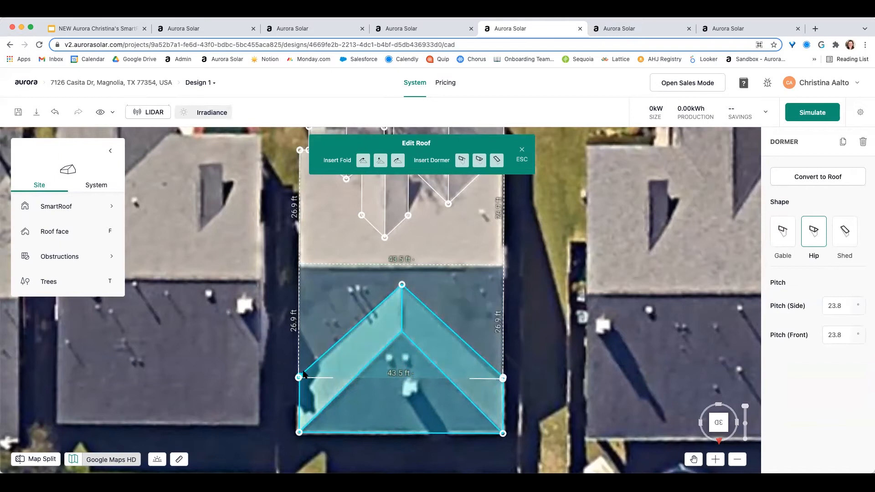
click(522, 159)
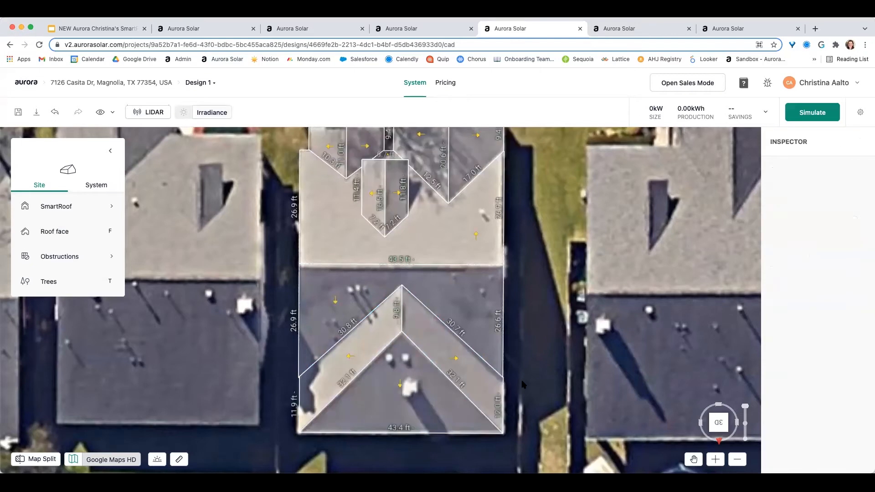
Step: Check the completed roof and its dormers from the front and side in 3D, and save the design
scroll(523, 385, down, 5)
right_drag(523, 385, 449, 346)
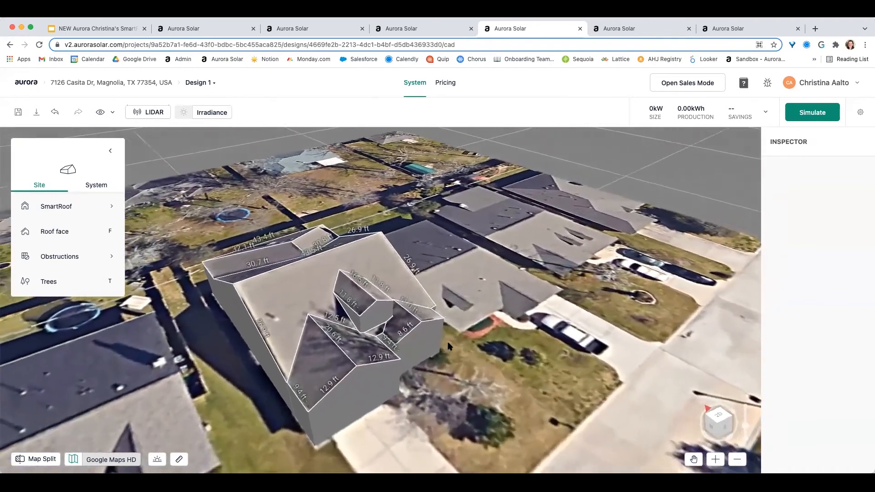
right_drag(223, 373, 280, 357)
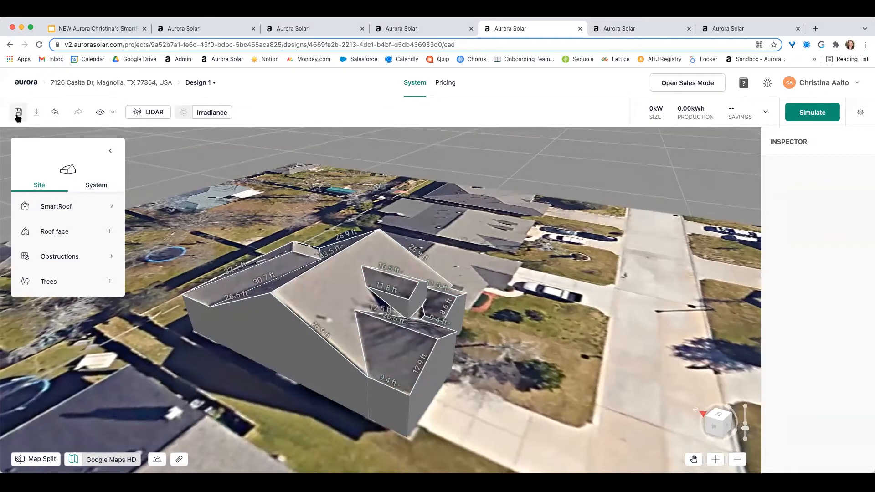
click(17, 113)
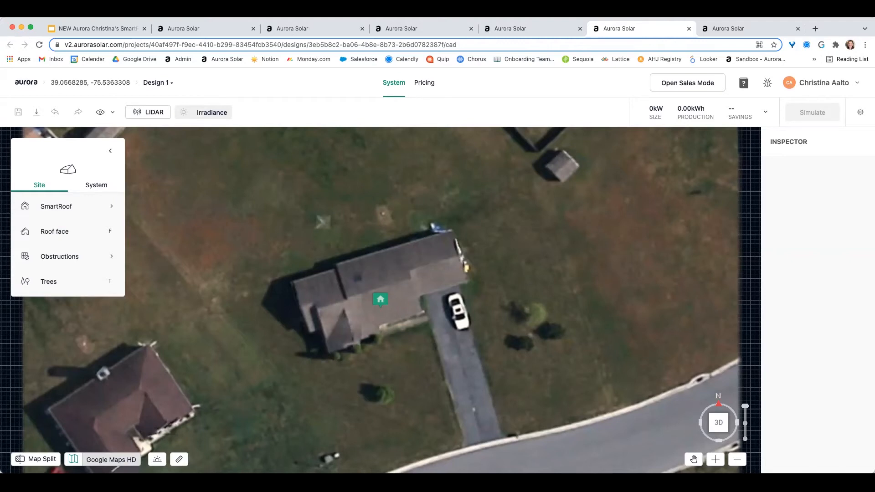
Step: In the next house's project, square the plan view to the house, open the split map and examine the roof from all four directions
right_drag(448, 332, 423, 354)
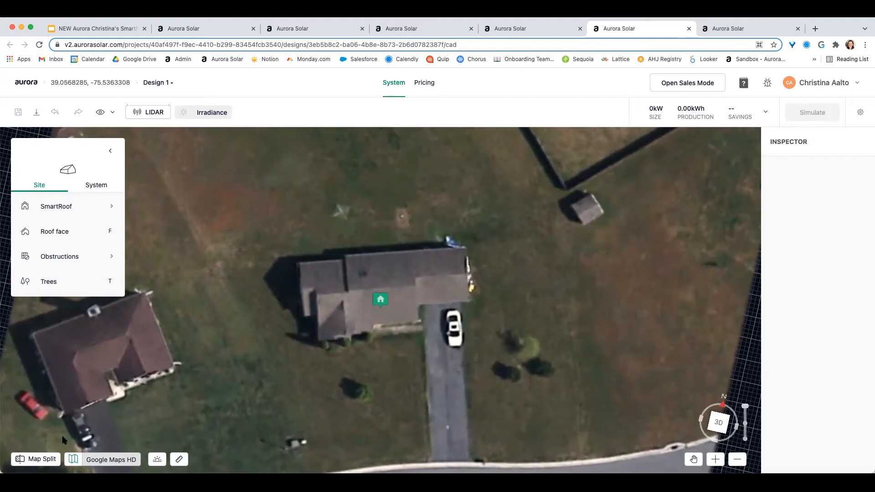
click(41, 459)
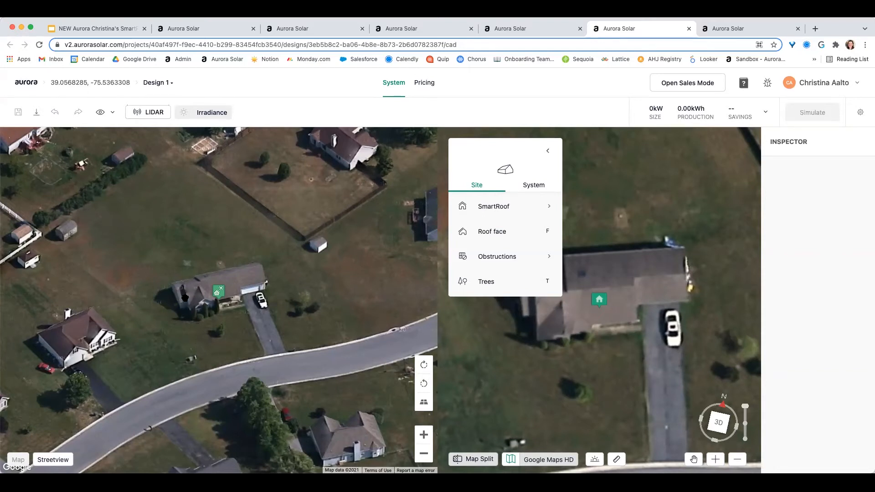
click(424, 365)
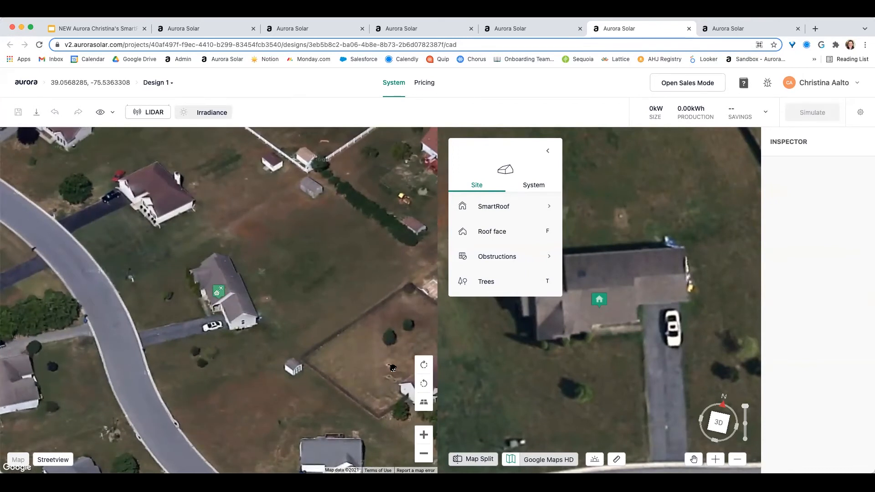
click(423, 364)
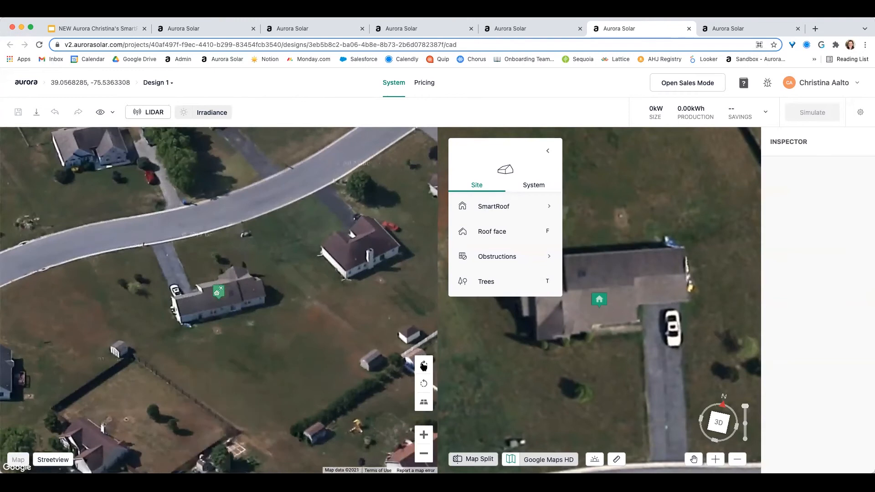
click(424, 364)
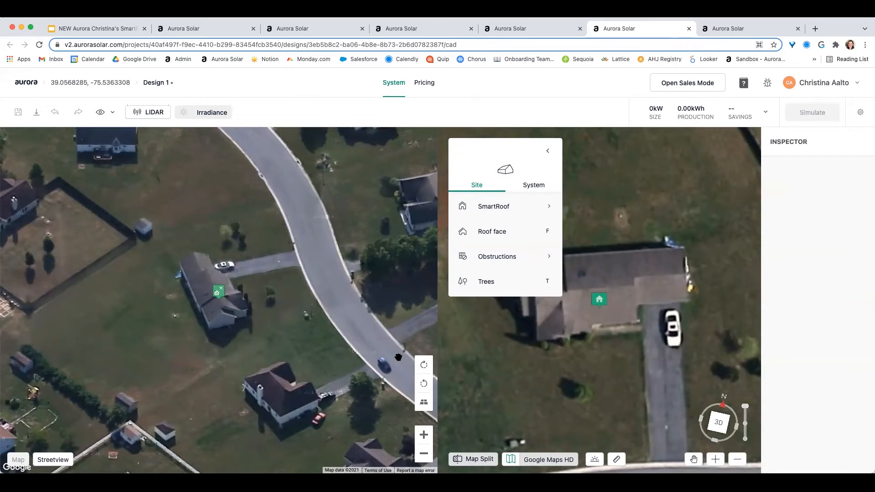
click(423, 364)
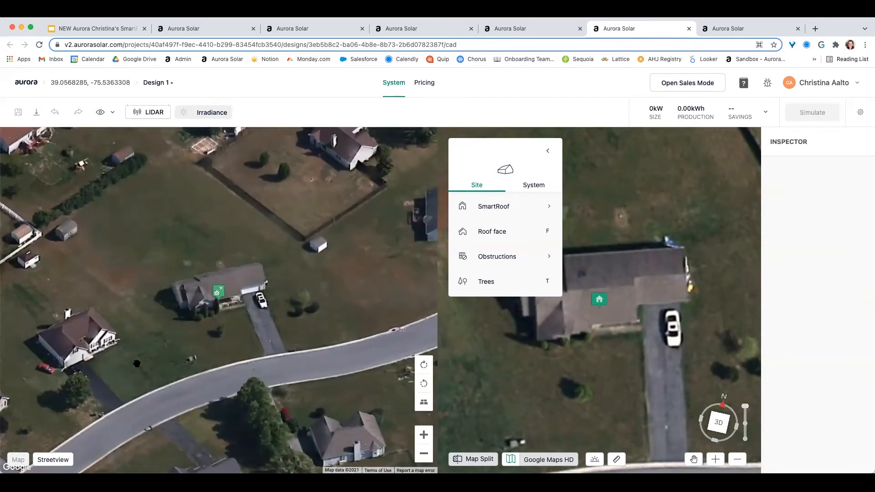
Step: Examine the front of the house in Street View from several points along the road, and close the split map
click(58, 461)
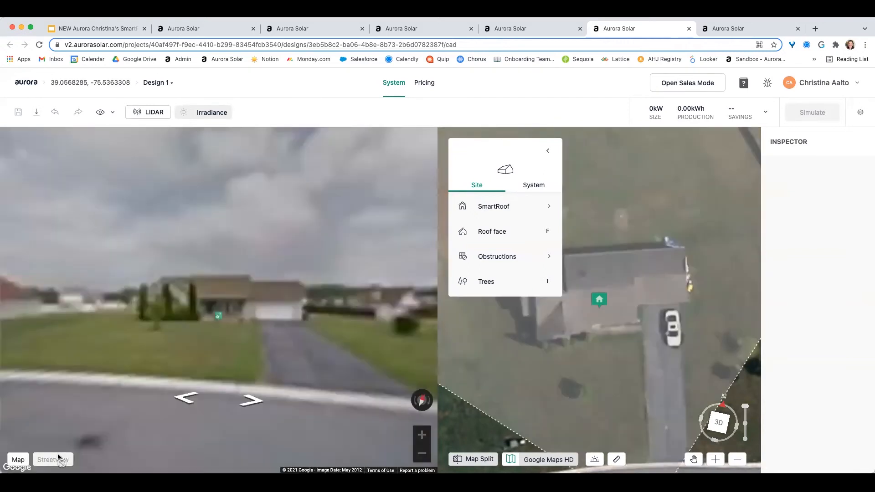
click(252, 402)
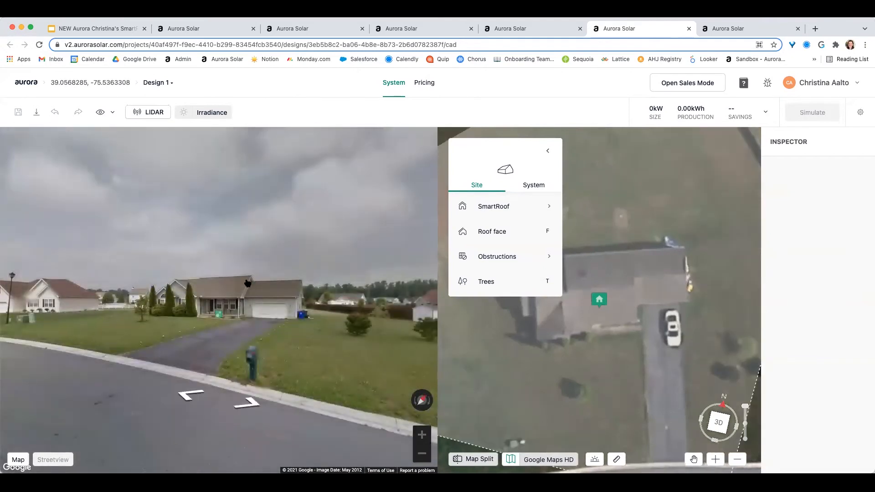
click(187, 396)
click(183, 400)
click(181, 404)
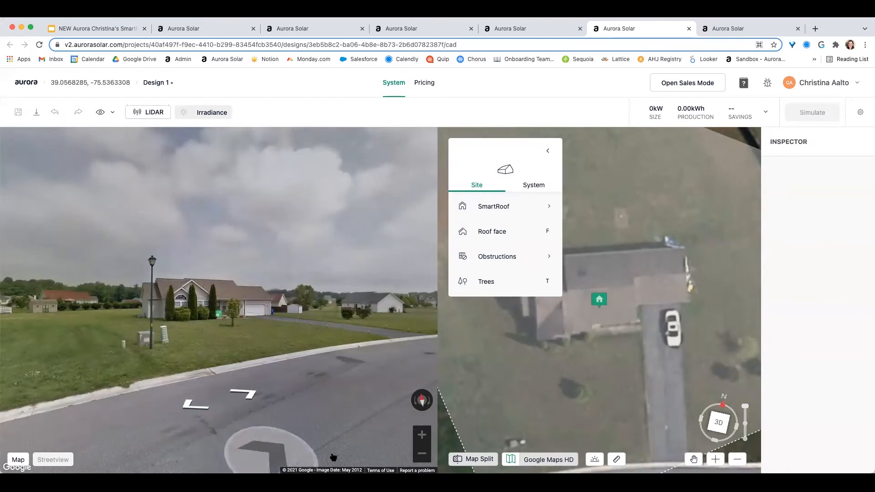
click(478, 458)
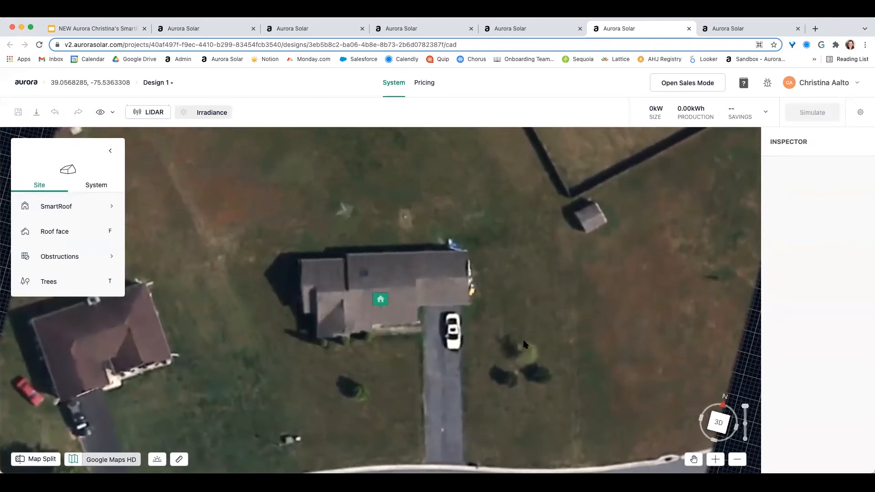
Step: Start a pitched SmartRoof and trace the rear eaves, about 21.1 ft and 55.8 ft long, and the east side, about 25.2 ft
scroll(485, 305, up, 2)
scroll(485, 305, up, 1)
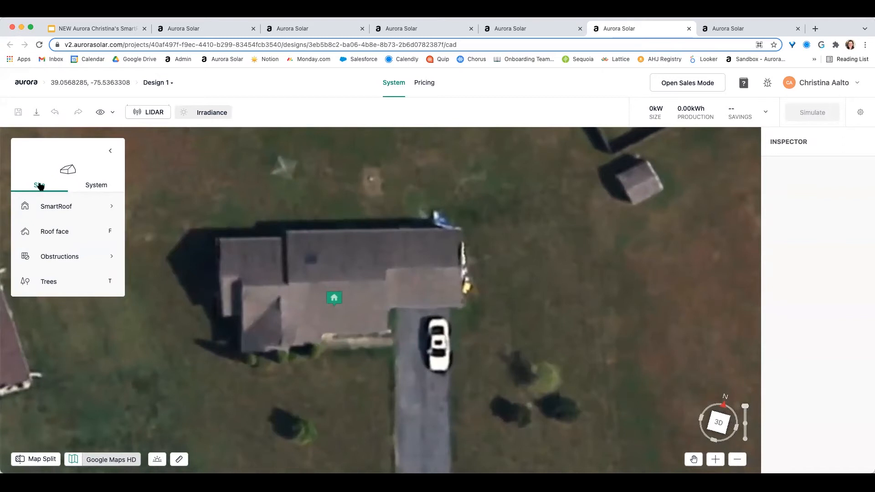
mouse_move(84, 211)
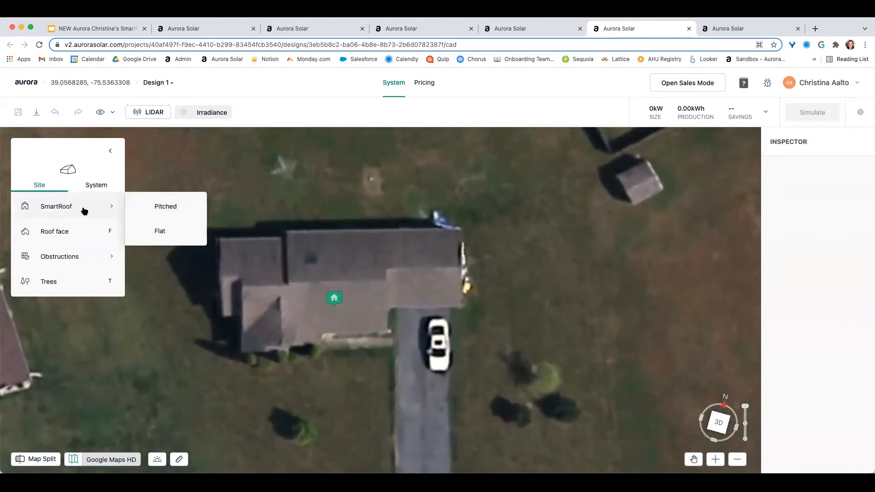
click(157, 206)
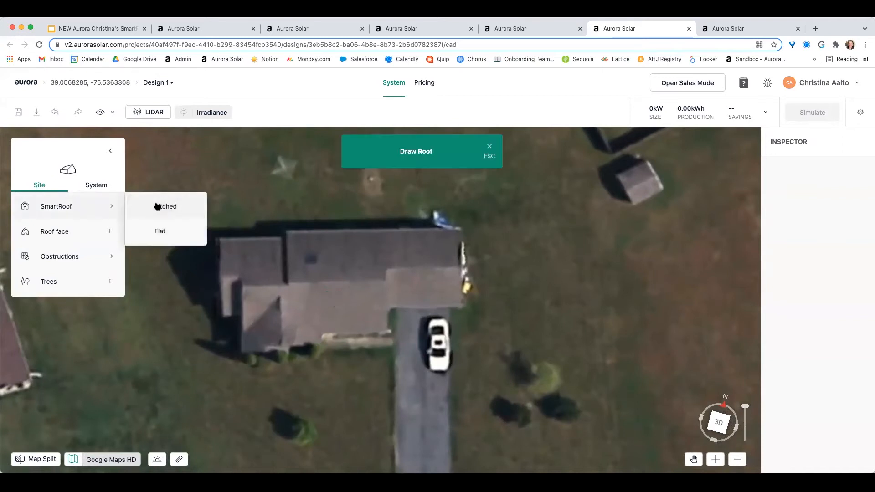
click(218, 238)
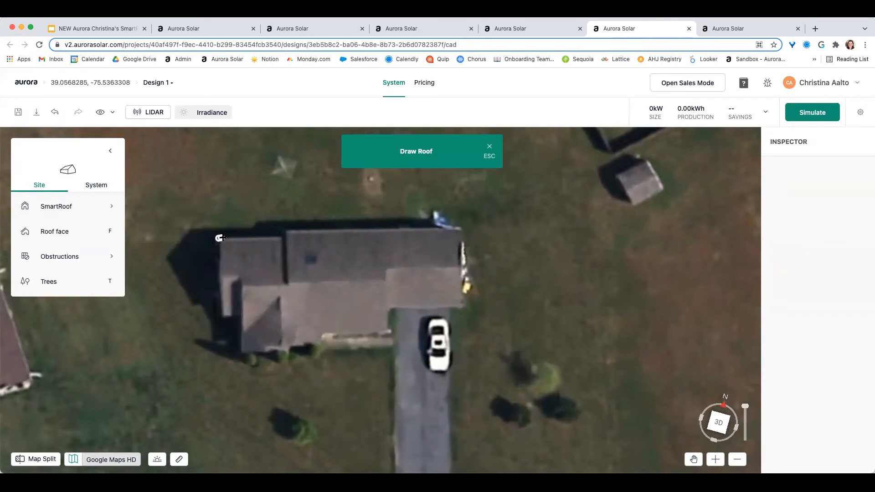
click(285, 236)
click(285, 231)
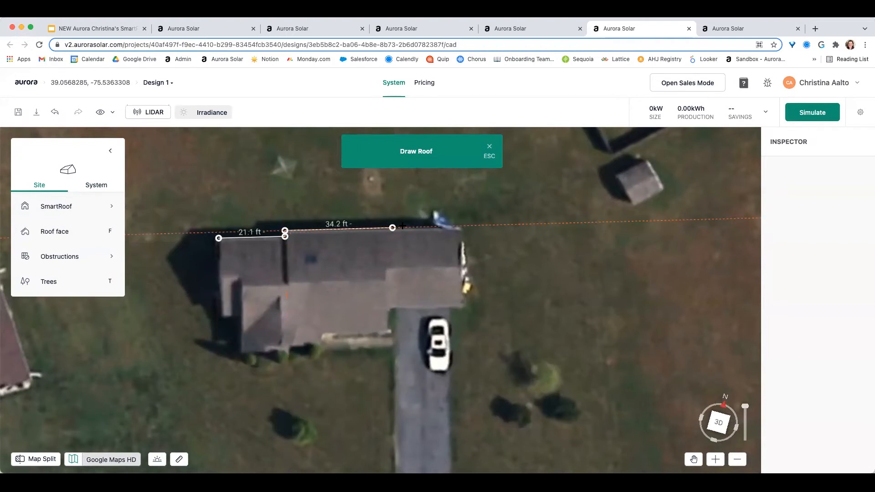
click(460, 225)
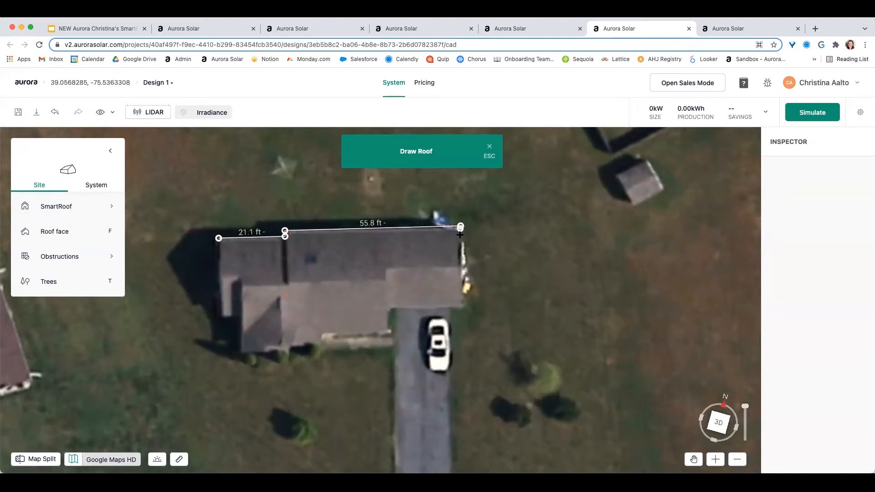
click(460, 305)
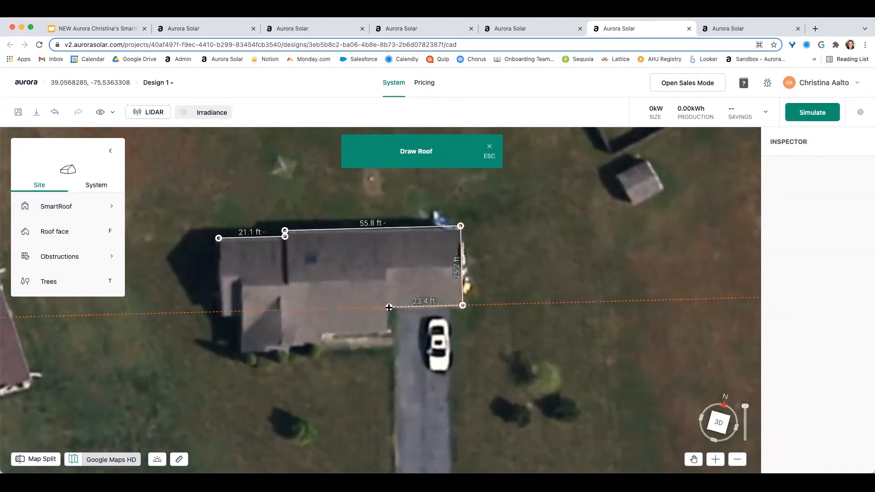
Step: Trace the stepped front eaves, about 23.4 ft and 47.0 ft long, and close the outline along the west side, about 24.8 ft
click(388, 308)
click(388, 329)
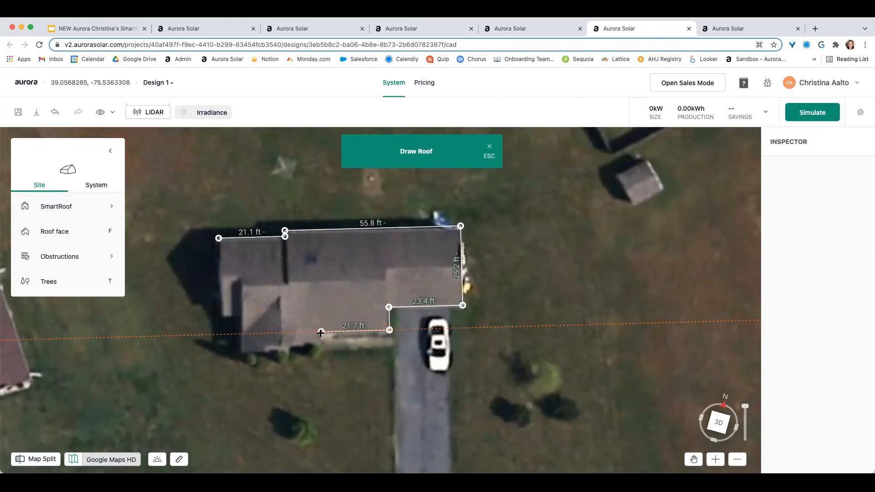
click(277, 333)
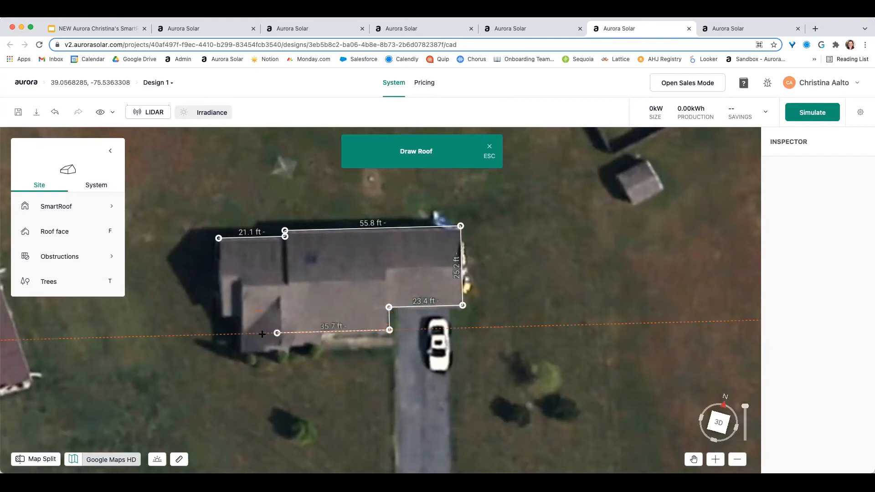
click(241, 334)
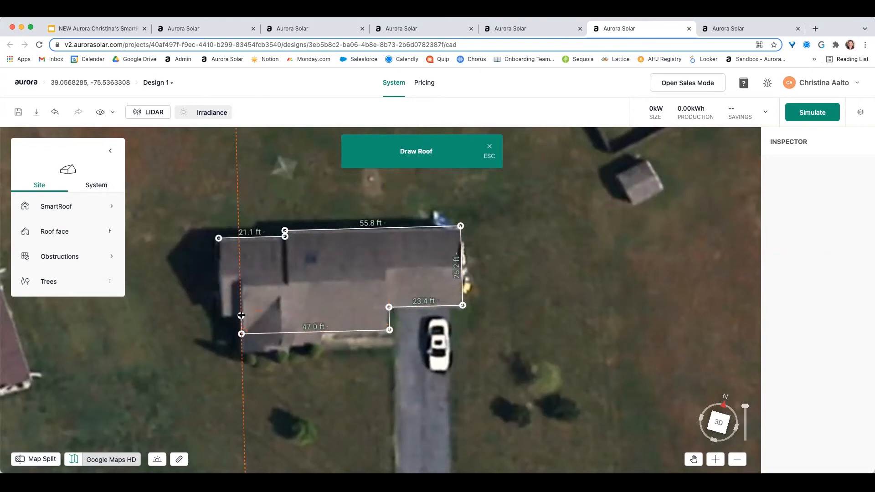
click(240, 315)
click(221, 316)
click(219, 238)
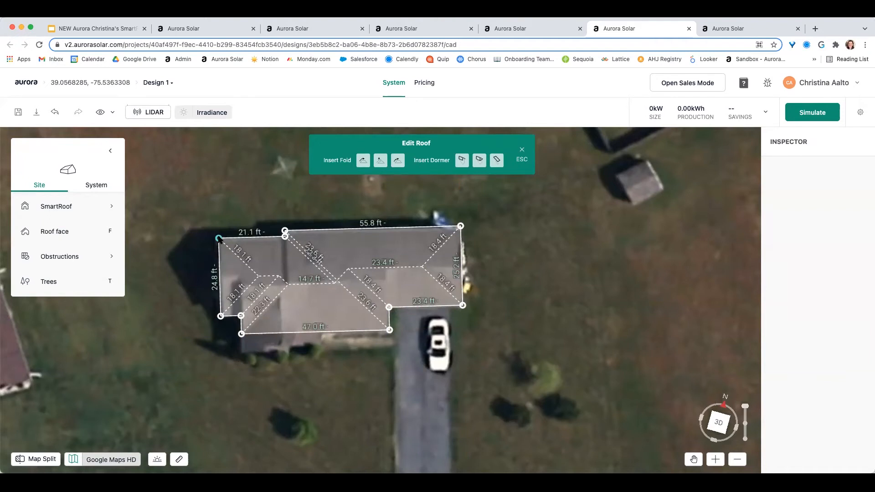
Step: Turn the roof's west end face and the small west-facing face at the front step into gables
scroll(248, 261, up, 2)
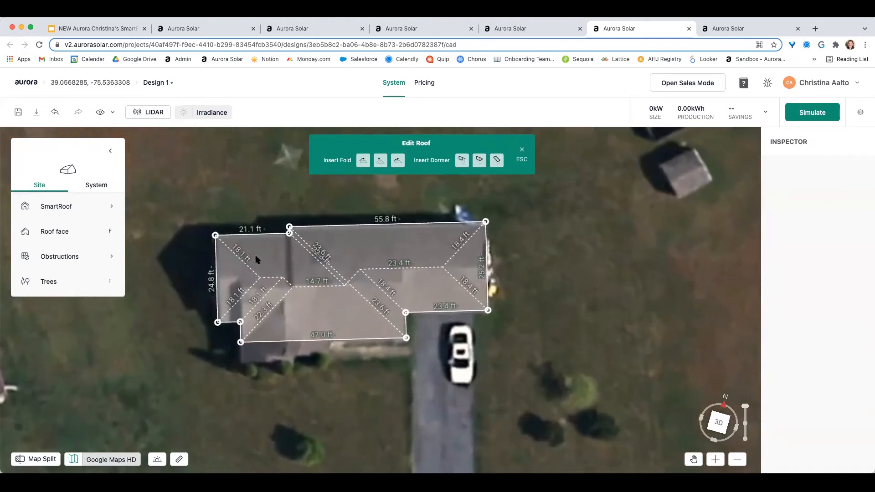
right_drag(591, 242, 605, 277)
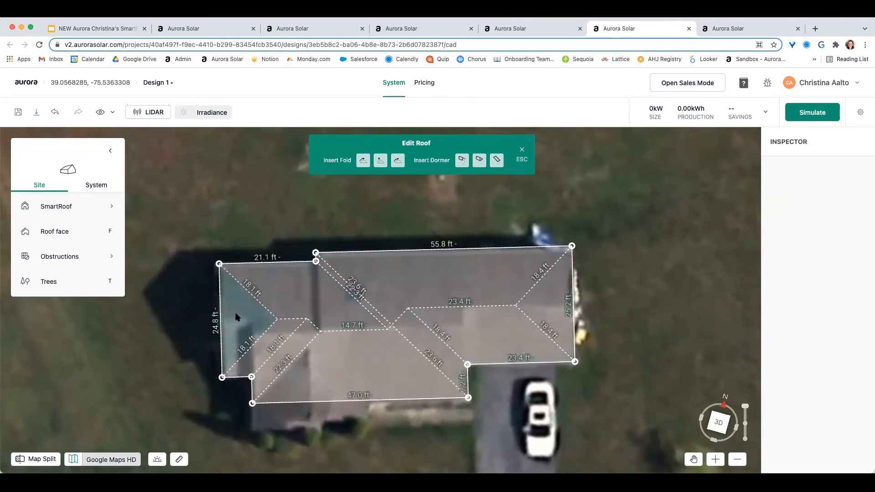
click(239, 327)
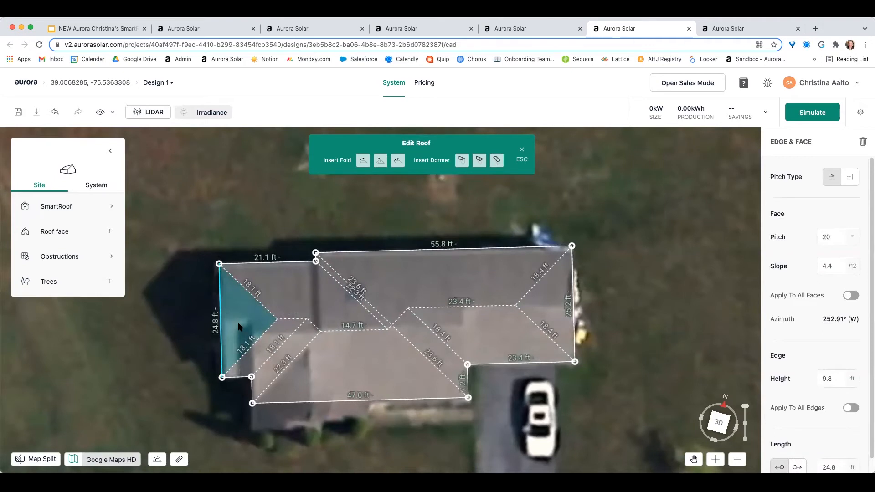
key(g)
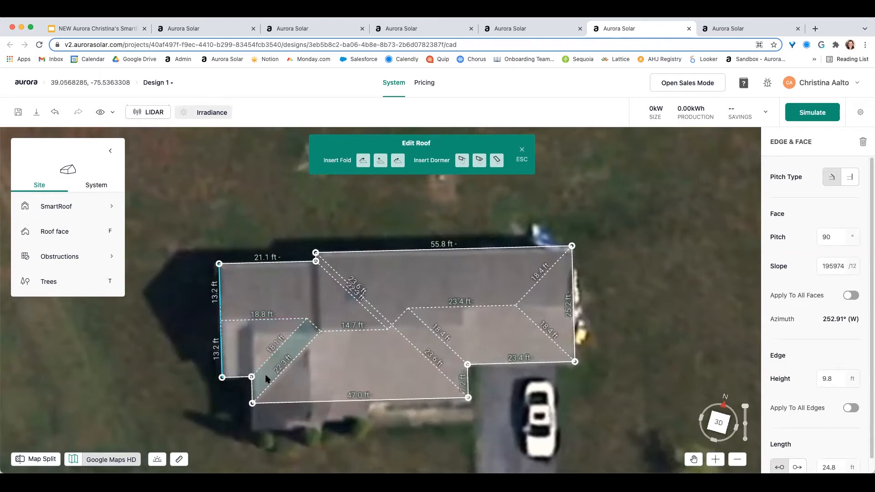
click(295, 349)
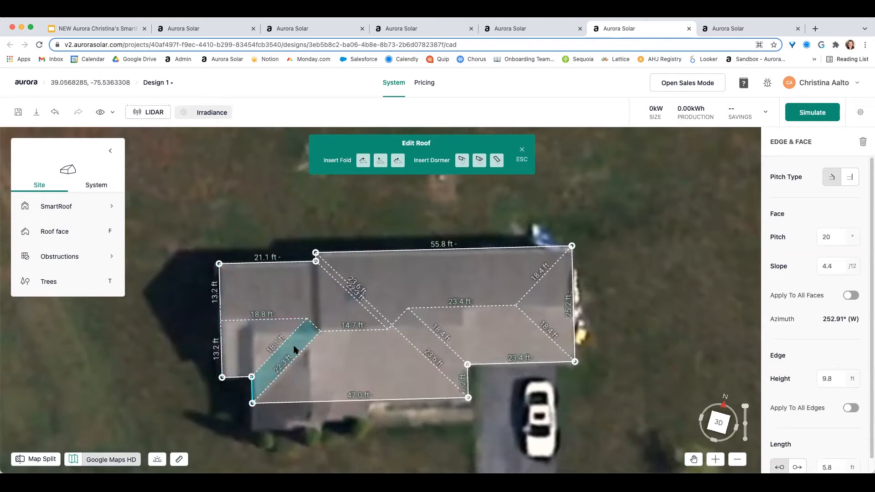
key(g)
Step: Turn the faces at the rear step, above the driveway step and at the east end into gables, and finish editing the roof
drag(220, 415, 345, 388)
scroll(348, 383, down, 2)
right_drag(382, 383, 351, 425)
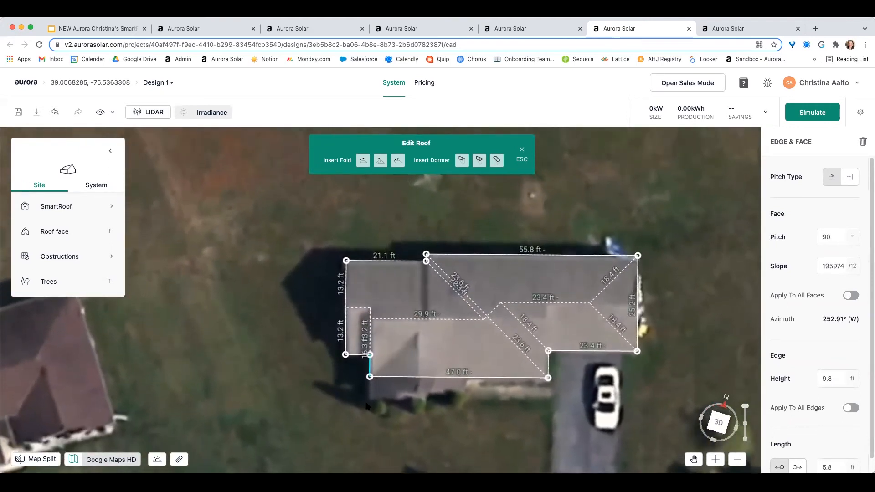
scroll(445, 314, up, 4)
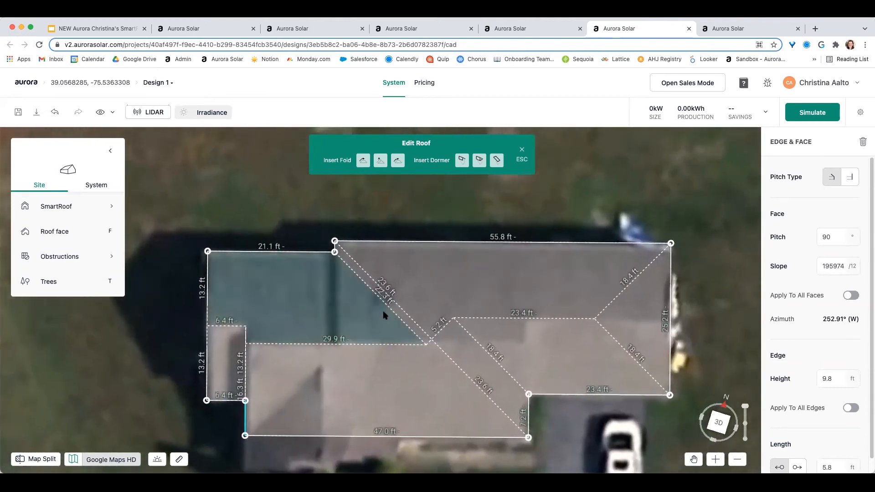
click(397, 314)
key(g)
click(463, 347)
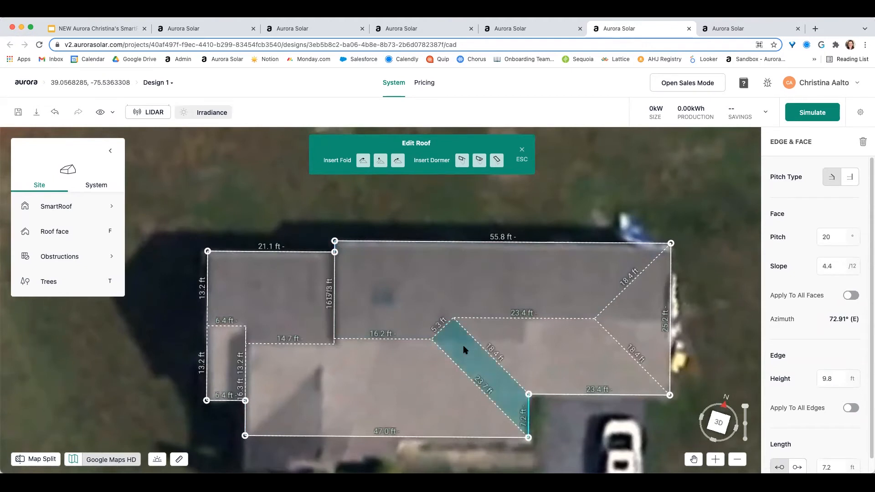
key(g)
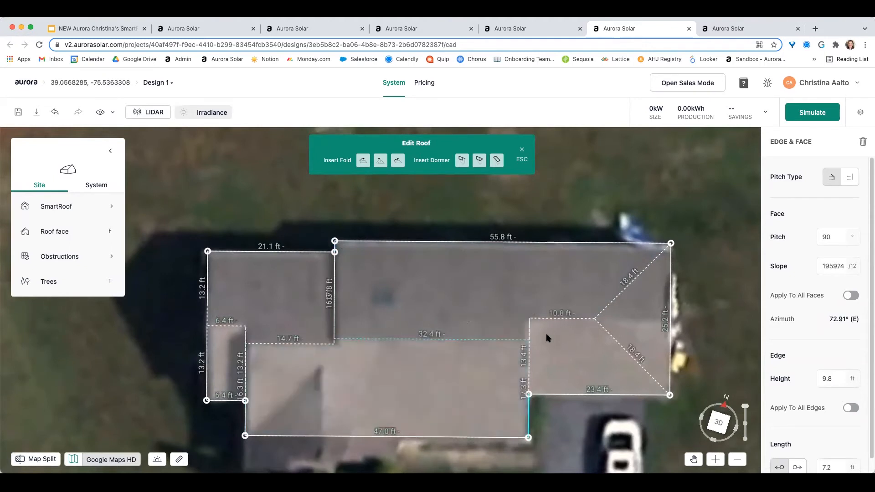
click(637, 318)
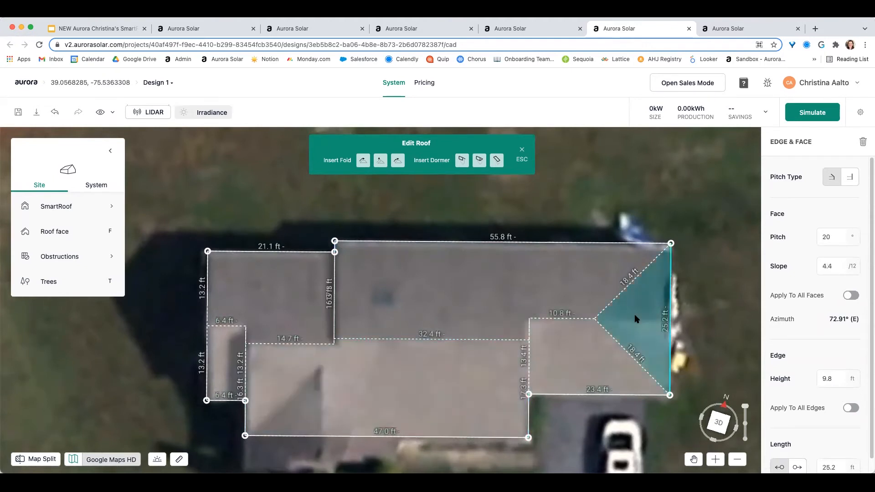
key(g)
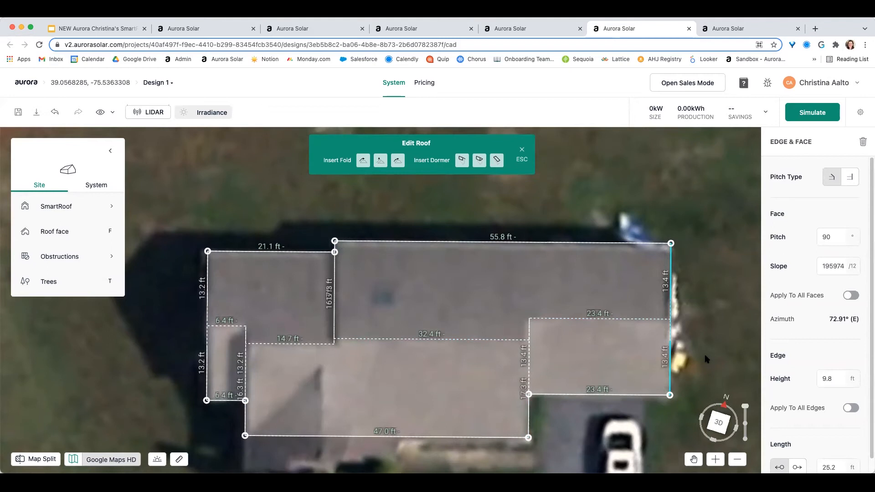
key(Escape)
Step: Check the gabled roof in 3D from the rear and the west side, return to the plan view and save the design
scroll(675, 369, down, 3)
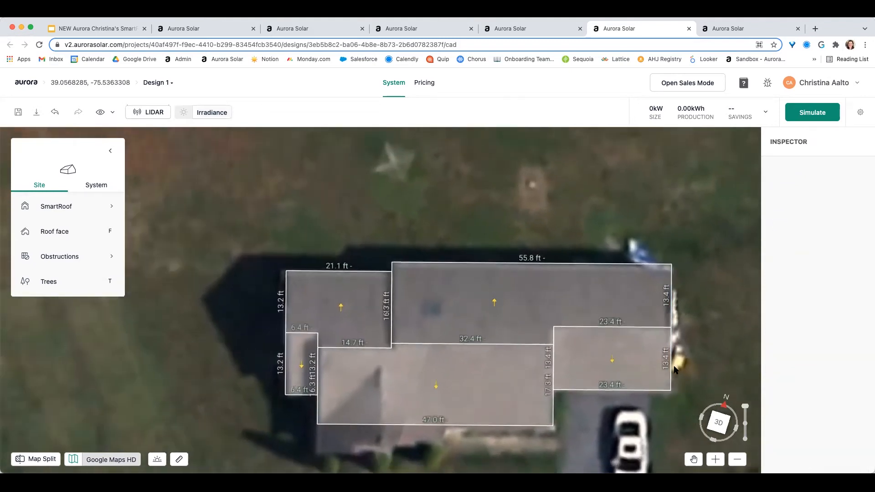
right_drag(653, 419, 309, 338)
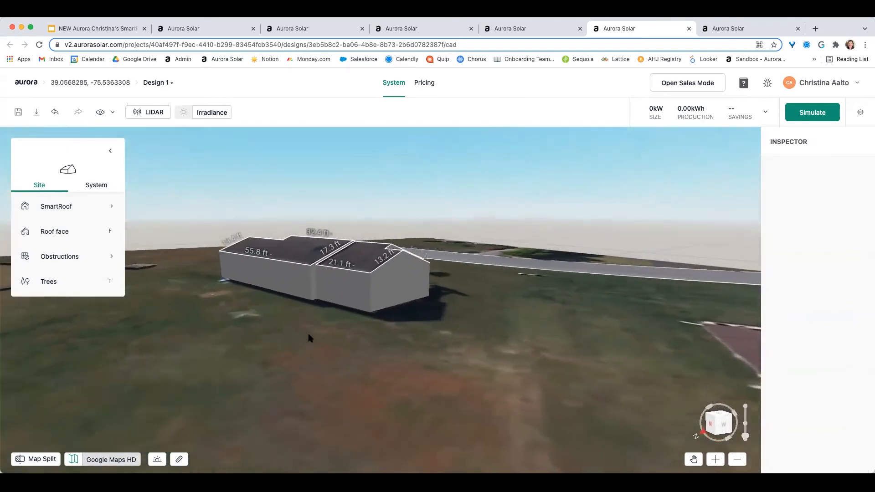
right_drag(321, 273, 278, 319)
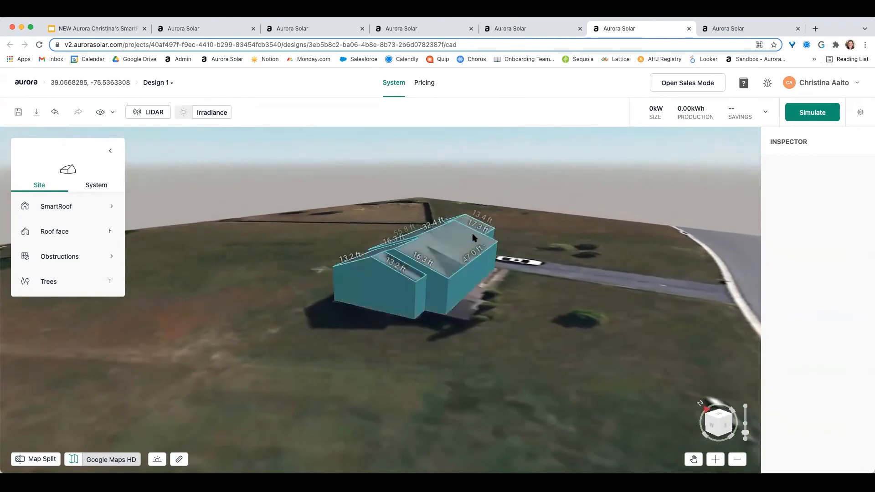
right_drag(404, 251, 680, 438)
click(19, 113)
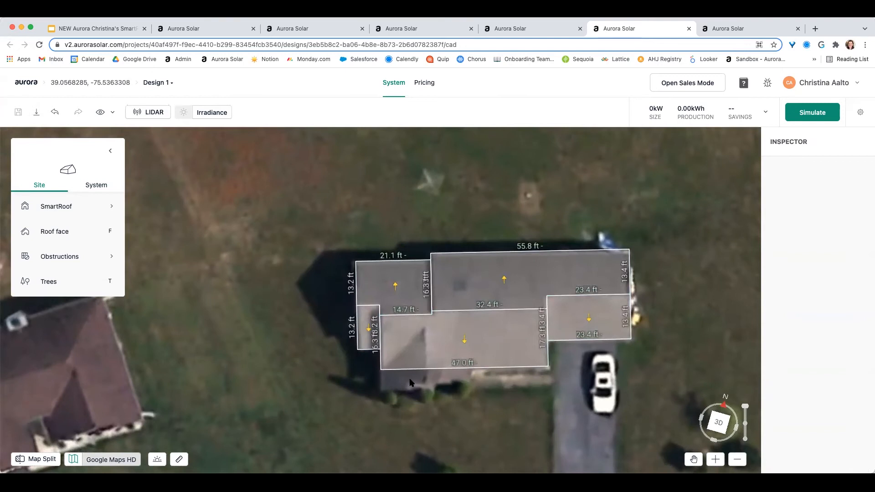
Step: Switch to the next house's design and view the house from several aerial angles beside the plan
key(ctrl+Tab)
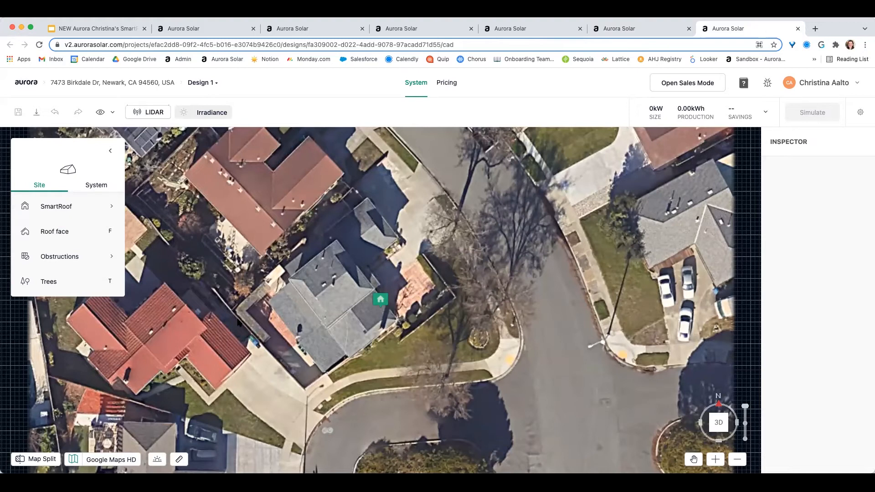
click(33, 460)
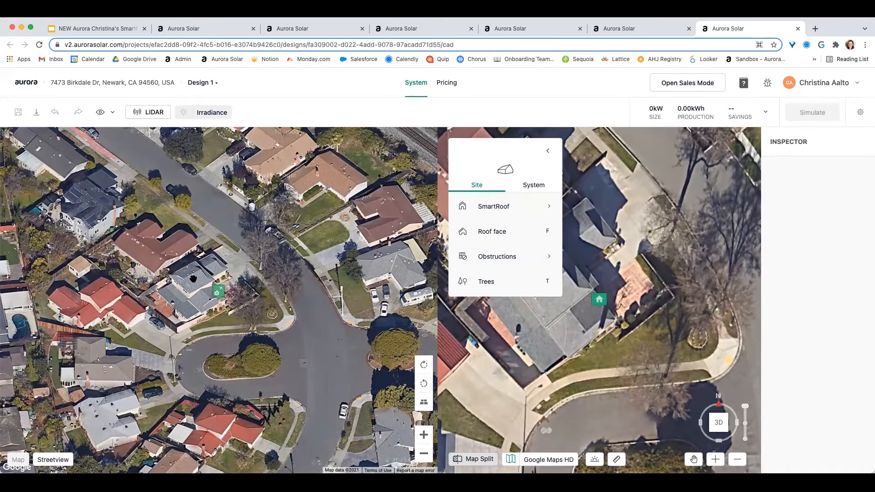
click(422, 365)
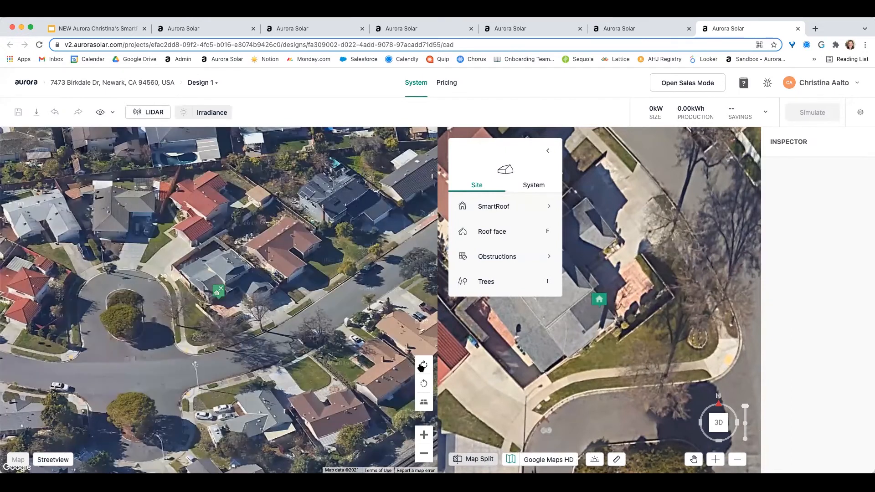
click(422, 365)
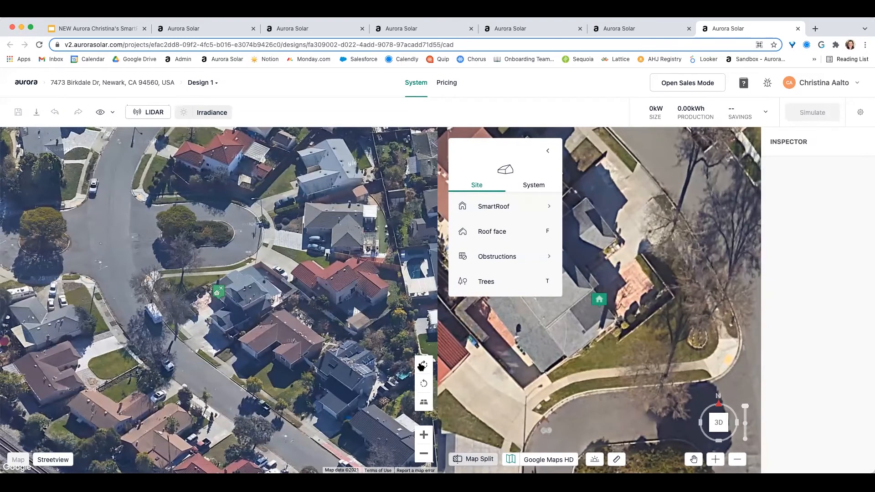
Step: Examine the two-storey house's roof levels in street view from the cul-de-sac and the driveway side, and return to the full plan view
click(53, 460)
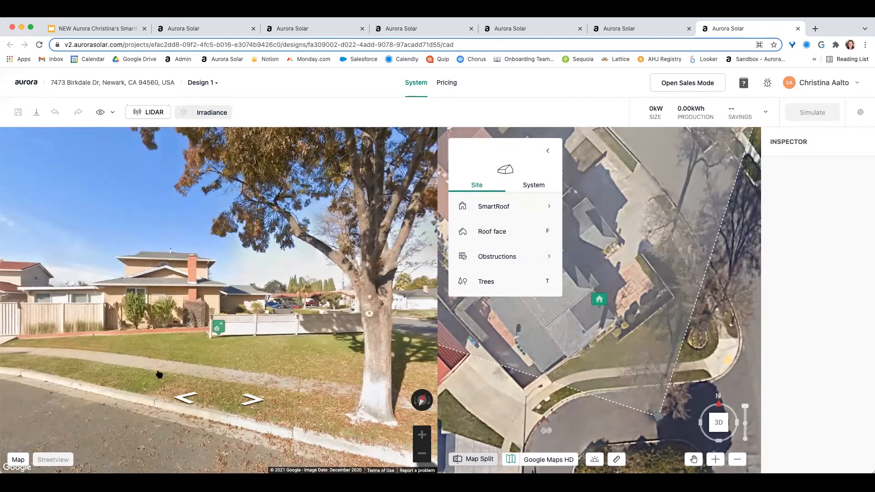
click(185, 401)
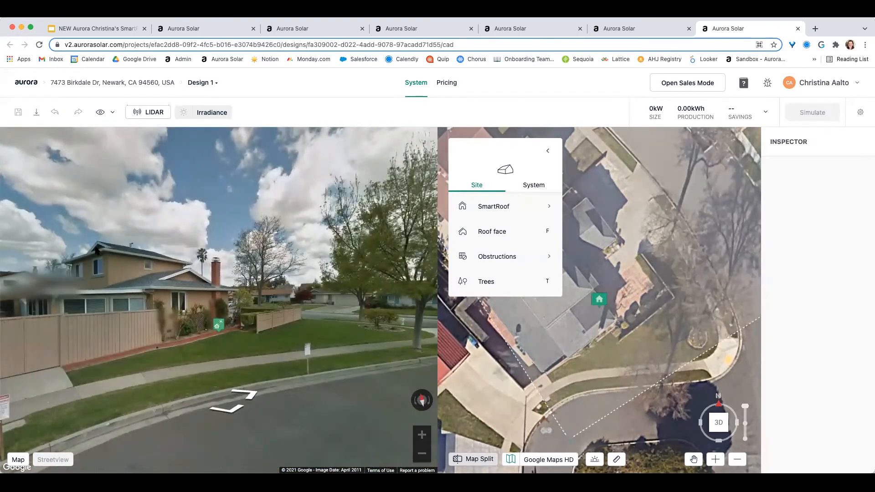
click(317, 318)
drag(38, 332, 214, 377)
click(214, 391)
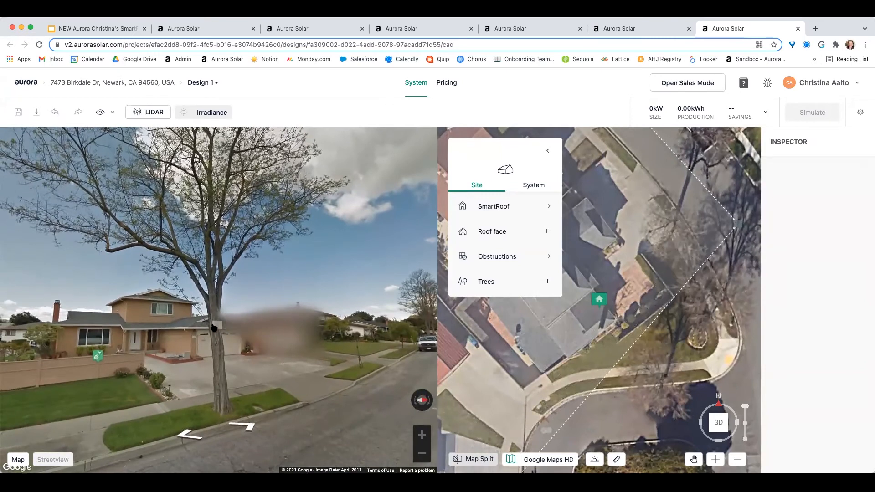
click(163, 356)
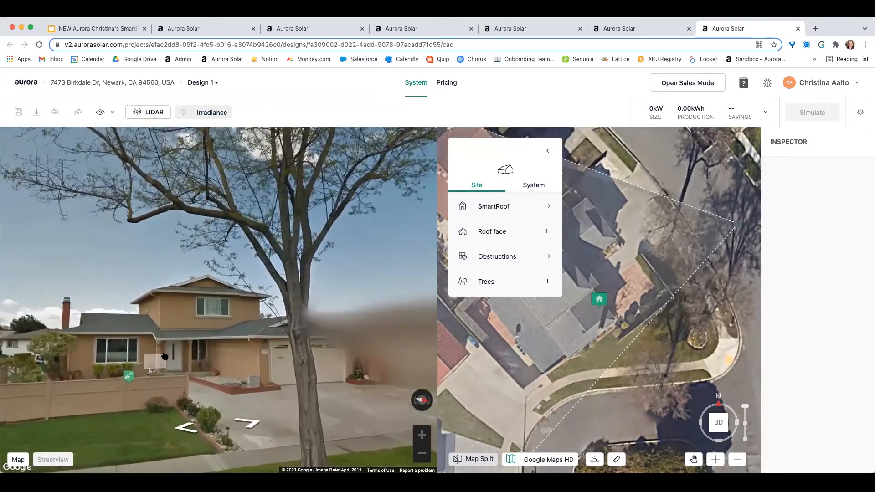
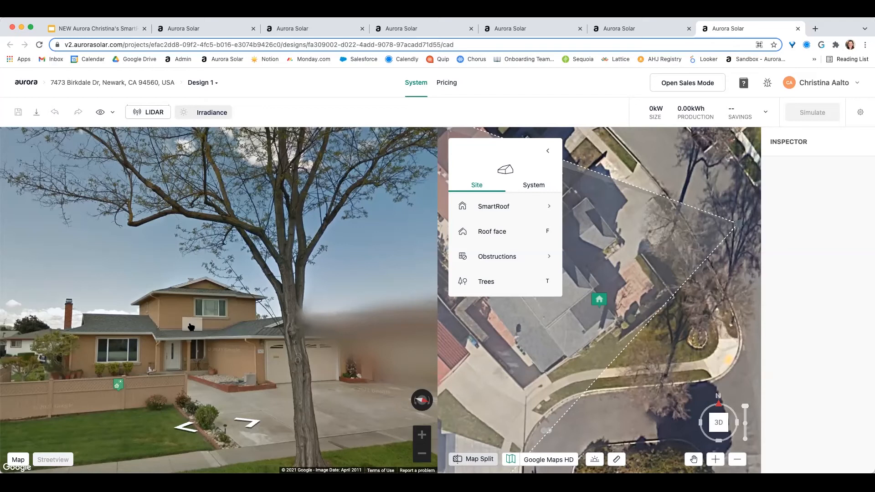
click(480, 459)
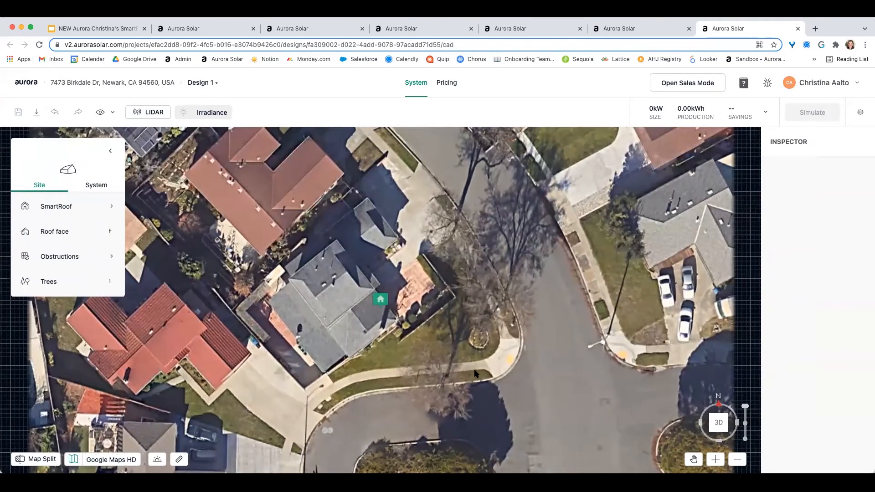
Step: Align the house squarely and outline a pitched SmartRoof over its upper storey, about 28.6 ft by 28.3 ft
right_drag(526, 299, 437, 402)
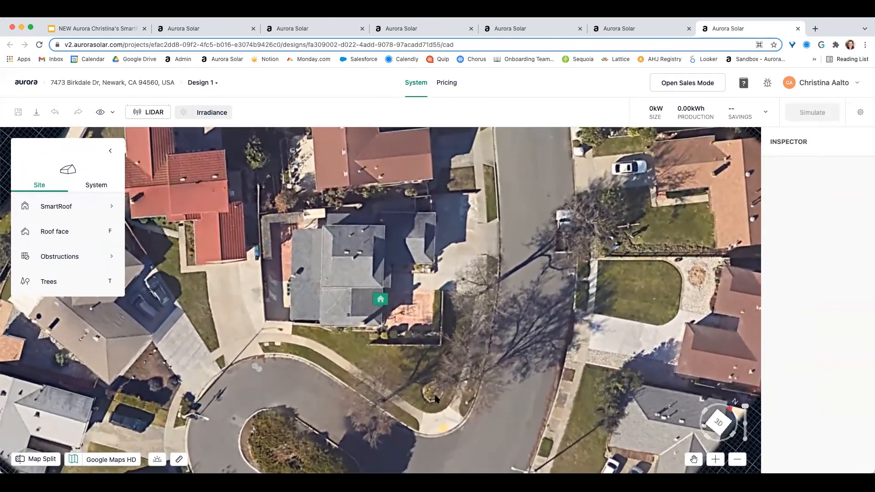
scroll(392, 331, up, 3)
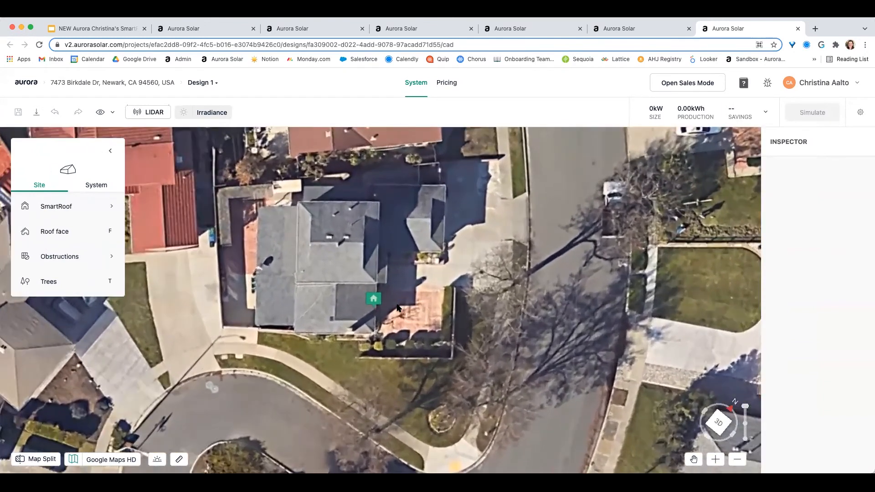
scroll(439, 365, up, 2)
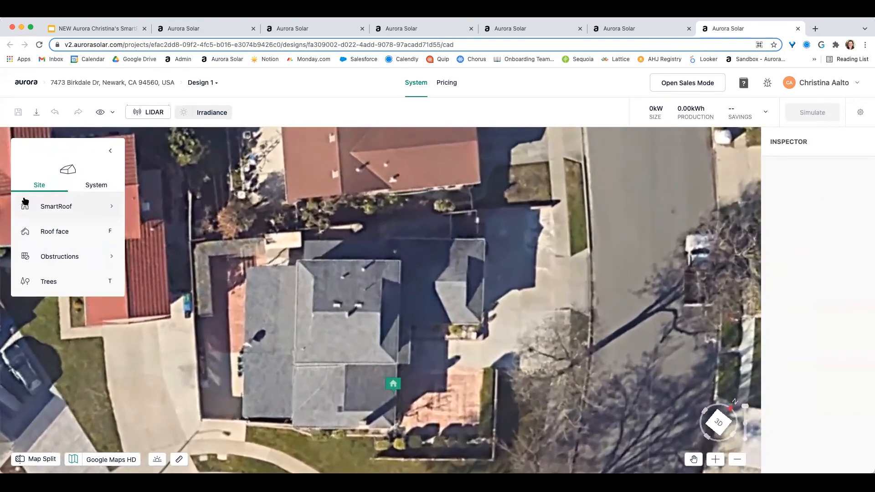
mouse_move(55, 205)
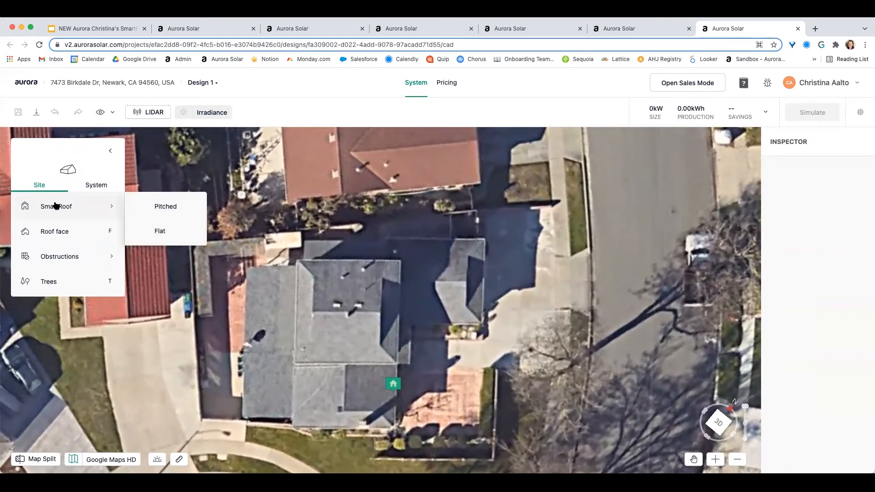
click(164, 206)
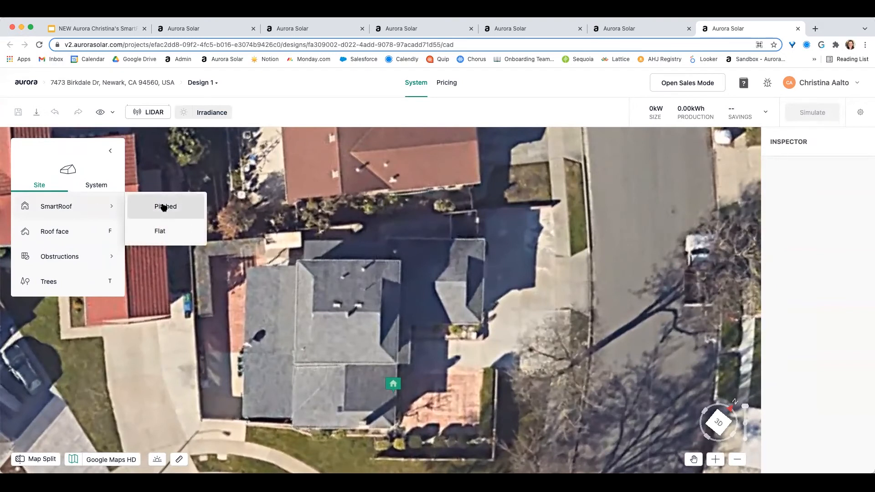
click(296, 260)
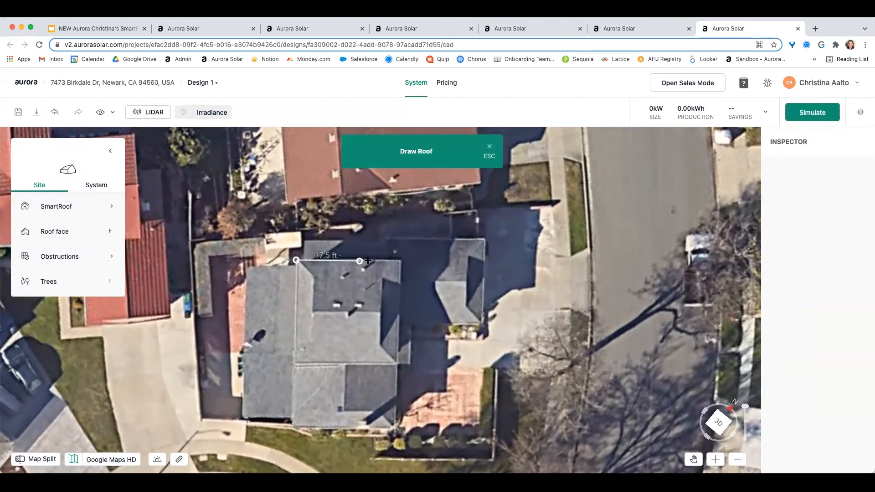
click(399, 262)
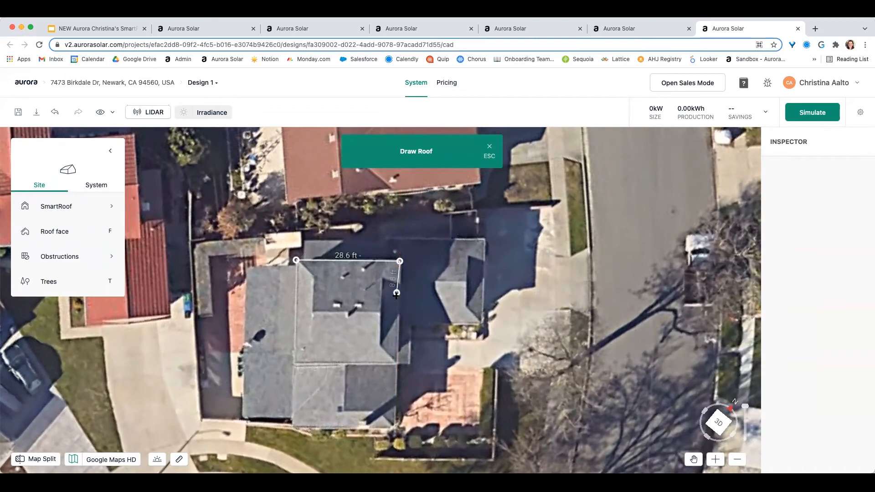
click(397, 362)
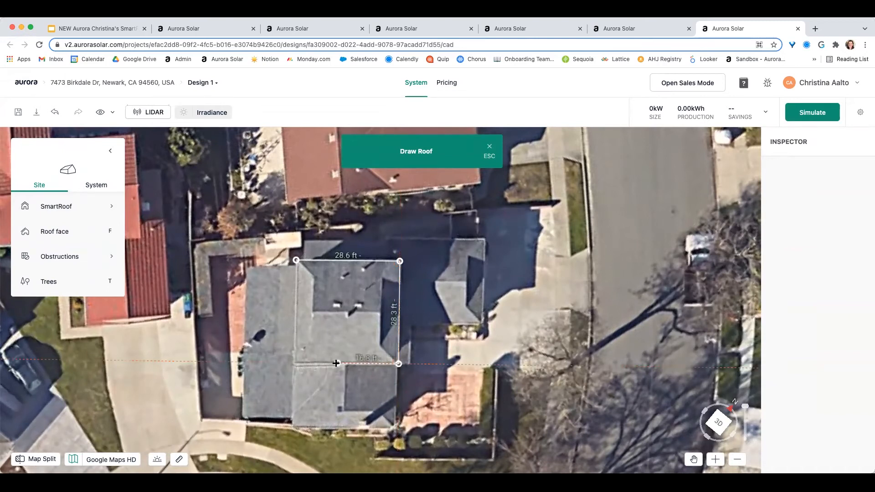
click(294, 363)
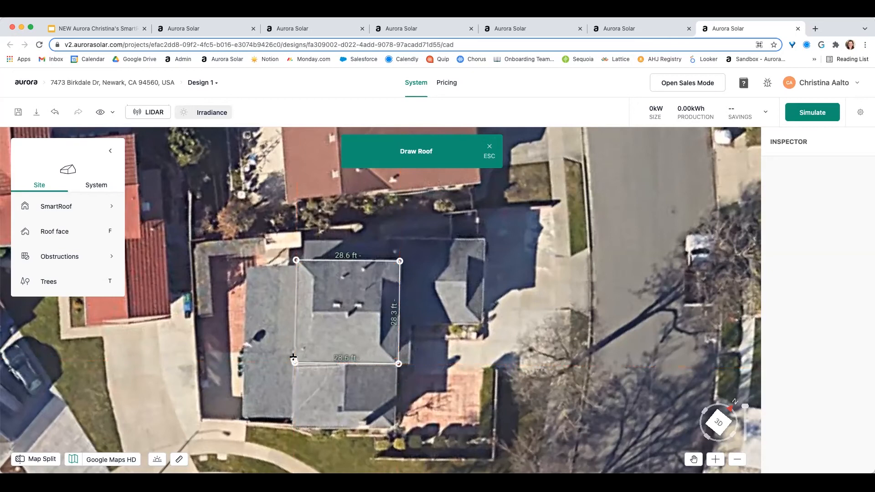
click(296, 260)
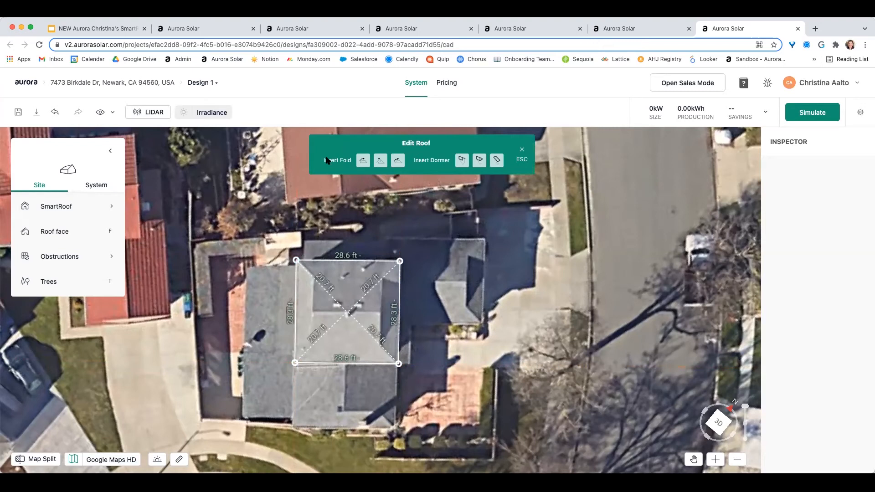
Step: Insert Dutch gable folds on the upper roof's southwest and northeast faces, aligned with the imagery, check the shape in 3D and finish editing
click(380, 161)
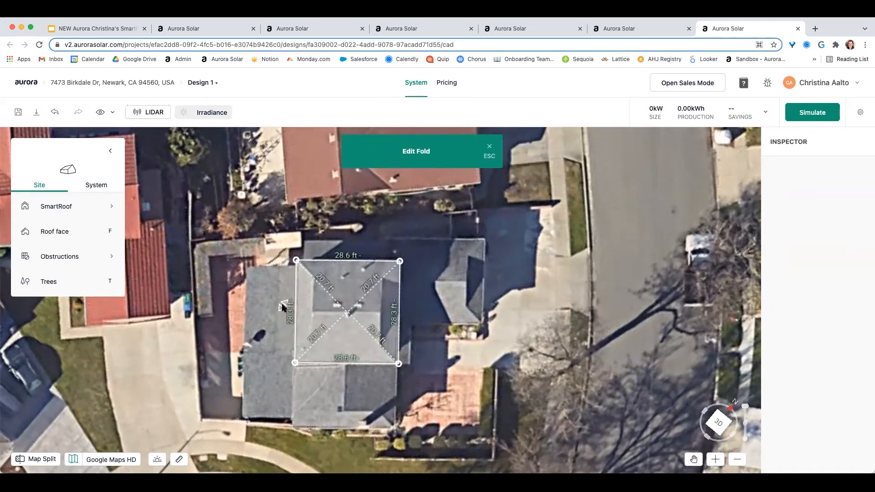
drag(300, 308, 313, 305)
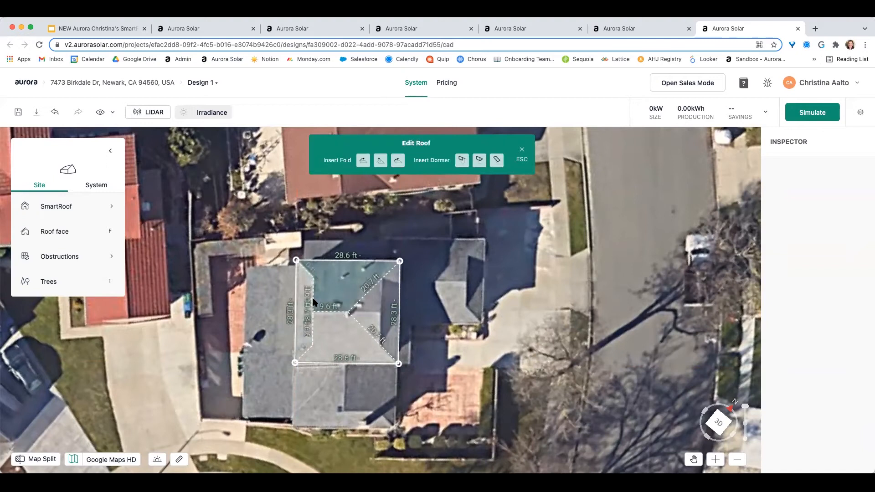
click(381, 160)
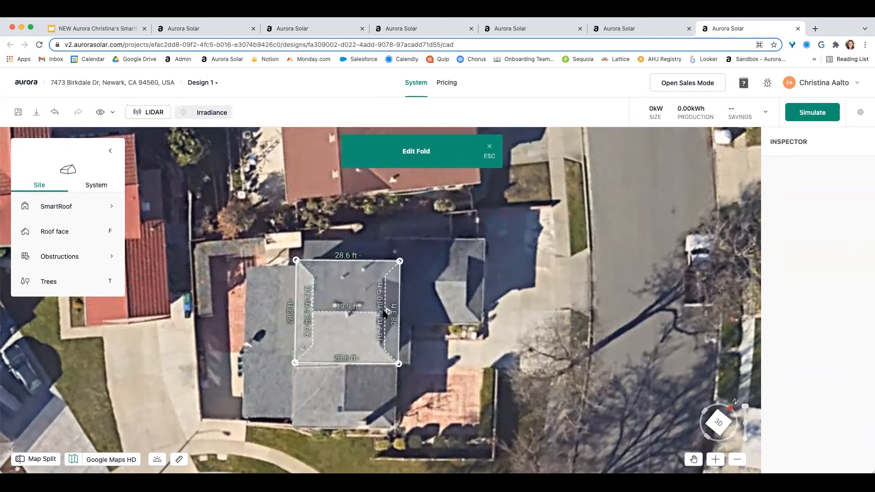
click(382, 314)
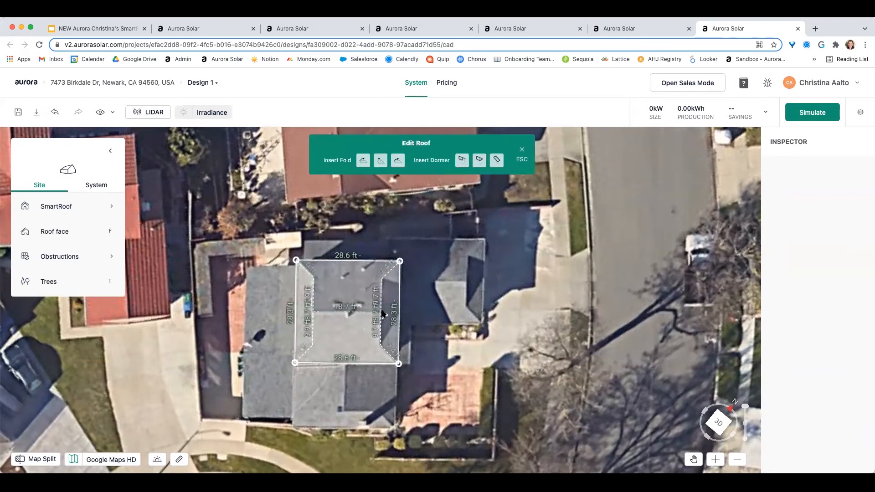
right_drag(418, 388, 357, 285)
right_drag(500, 272, 395, 309)
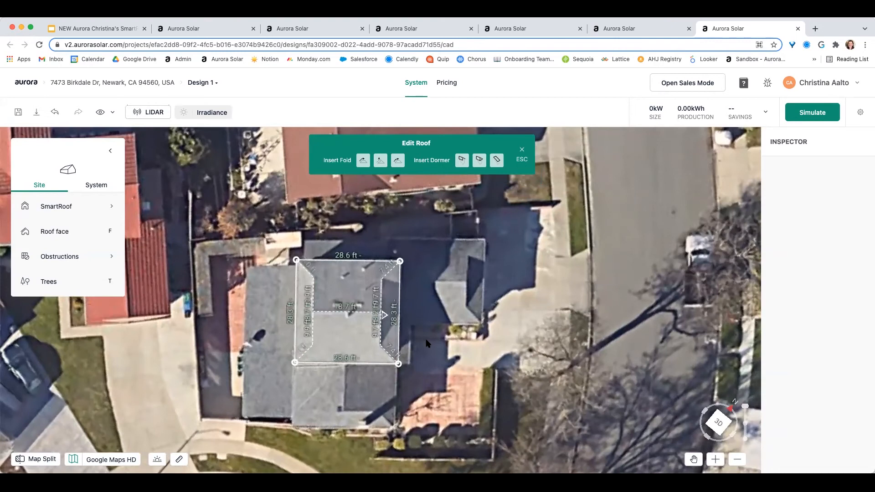
key(Escape)
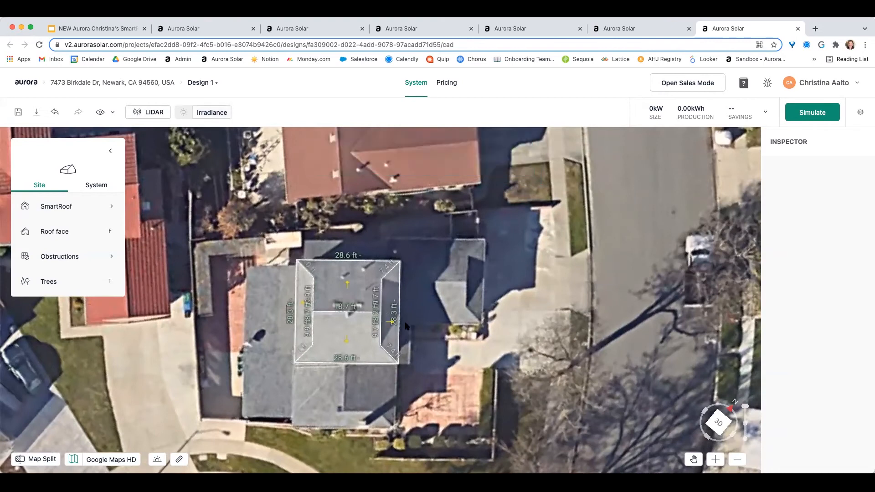
Step: Set the number of stories for the upper roof, check its height in 3D and deselect it
click(344, 323)
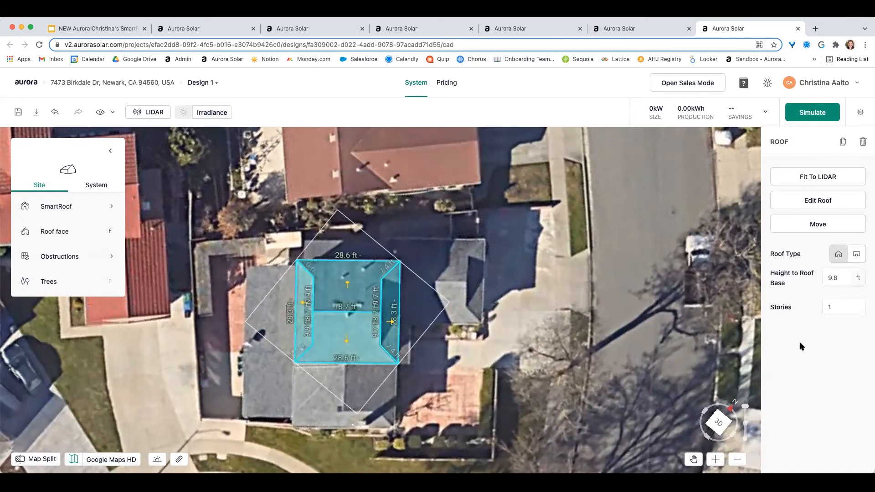
click(832, 305)
click(858, 334)
mouse_move(439, 358)
right_down()
mouse_move(415, 262)
mouse_move(415, 204)
mouse_move(441, 380)
mouse_move(448, 361)
right_up()
click(448, 362)
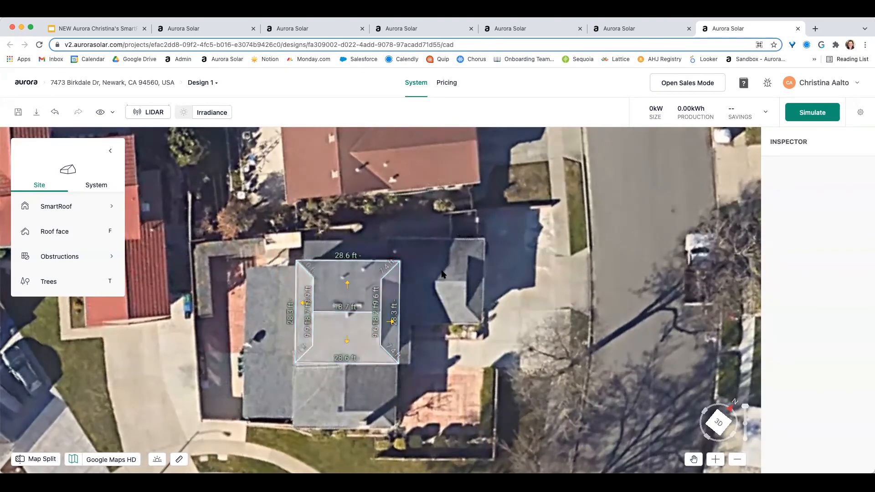
Step: Outline a pitched SmartRoof over the garage wing, running back beneath the upper roof, about 23.9 ft by 49.7 ft
right_drag(528, 296, 315, 392)
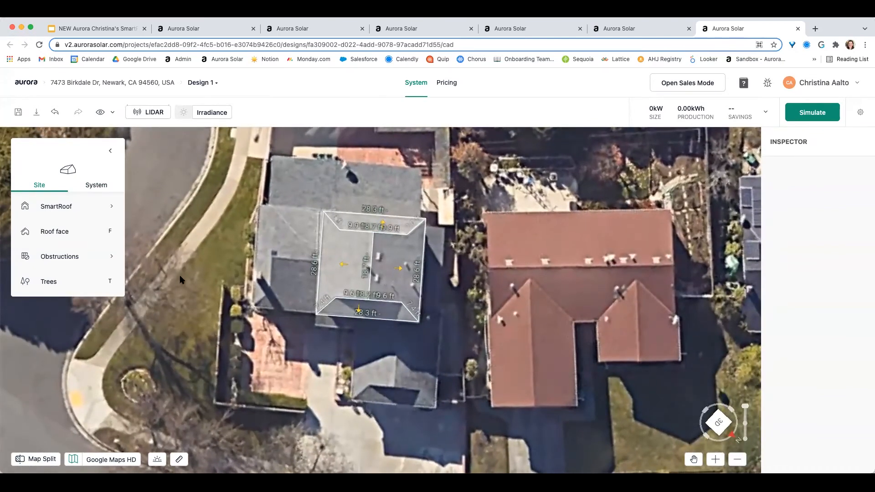
mouse_move(50, 205)
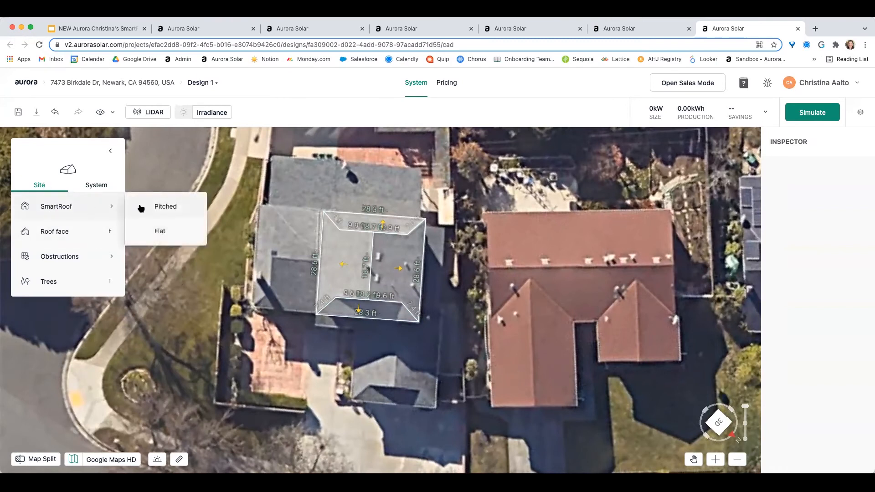
click(141, 208)
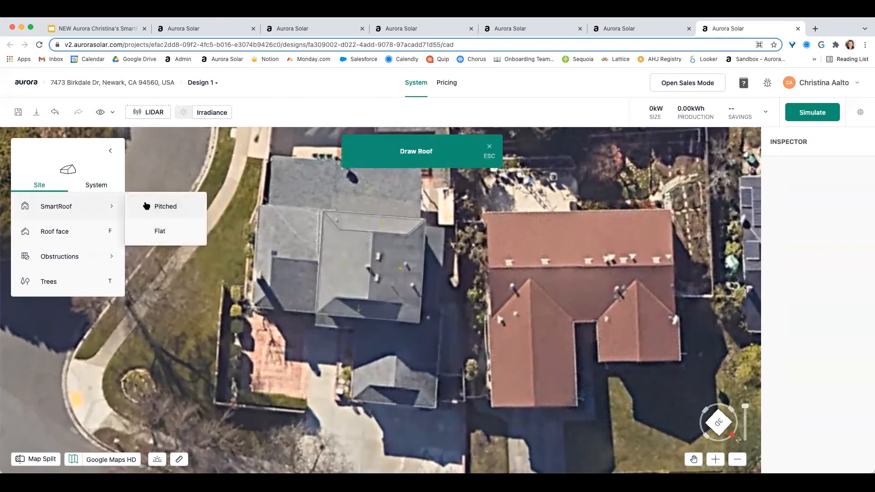
click(350, 400)
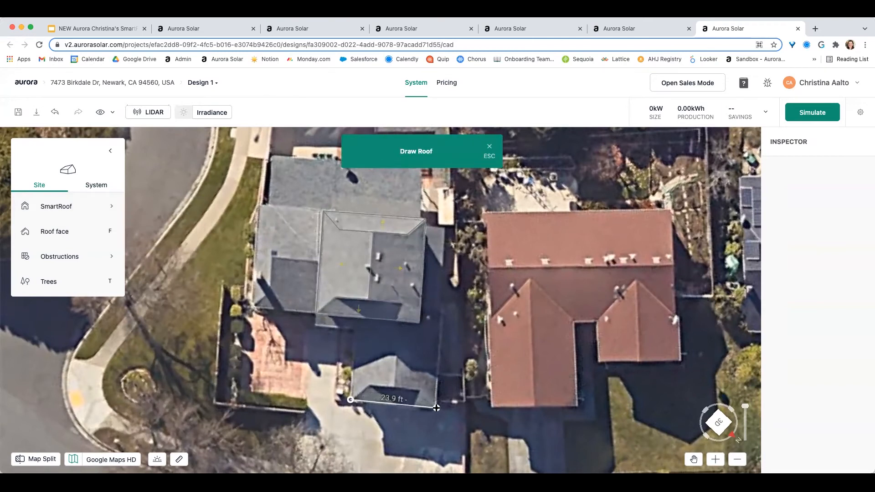
click(454, 228)
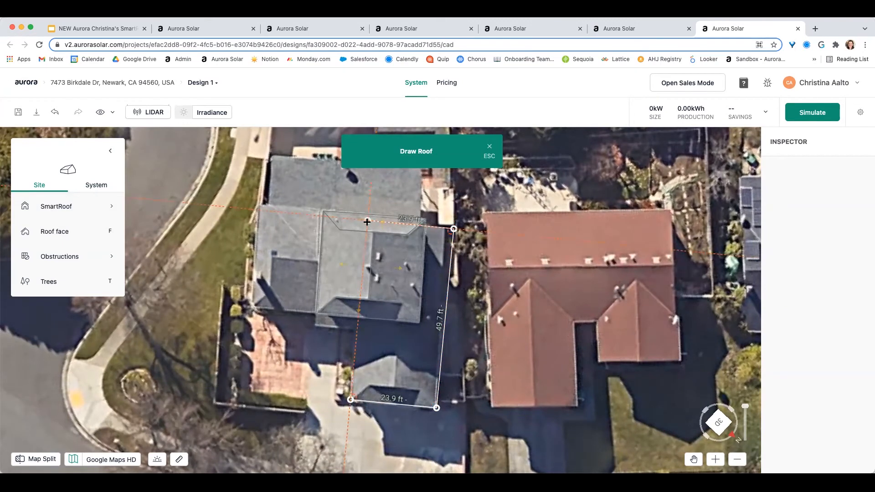
click(368, 221)
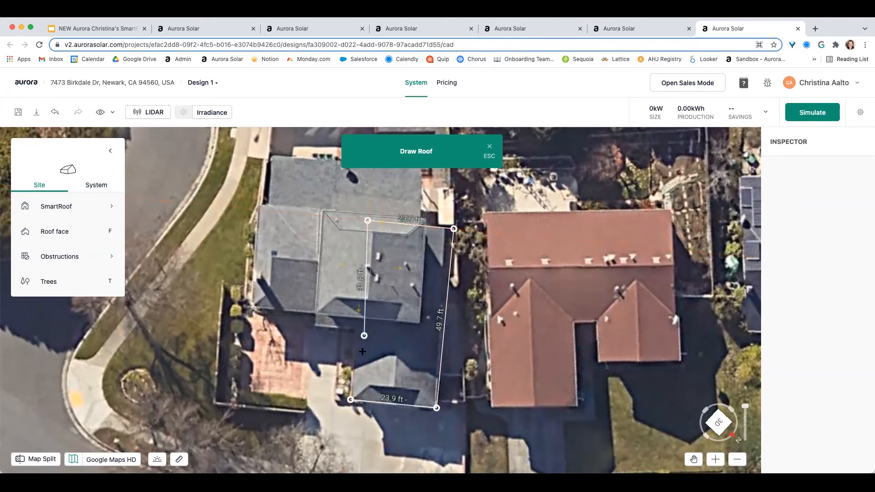
click(349, 400)
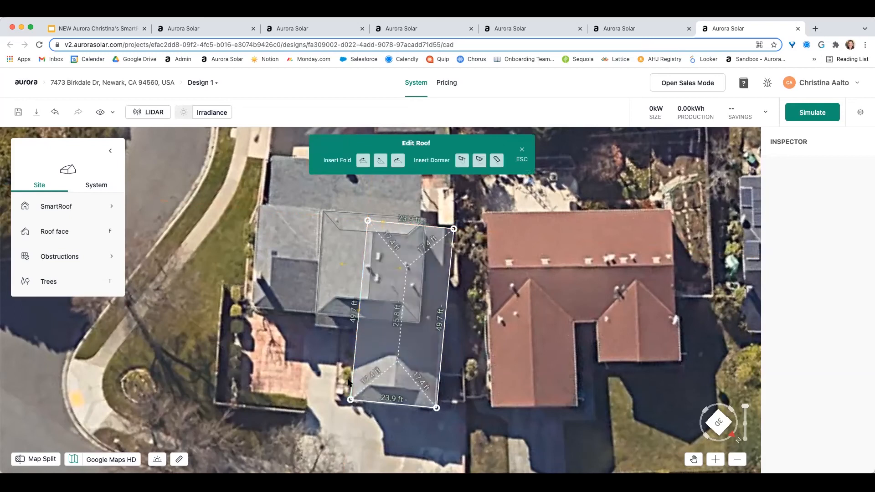
Step: Make the garage roof's southwest end a gable, insert a Dutch gable fold on its northeast face aligned with the imagery, and finish editing
click(412, 241)
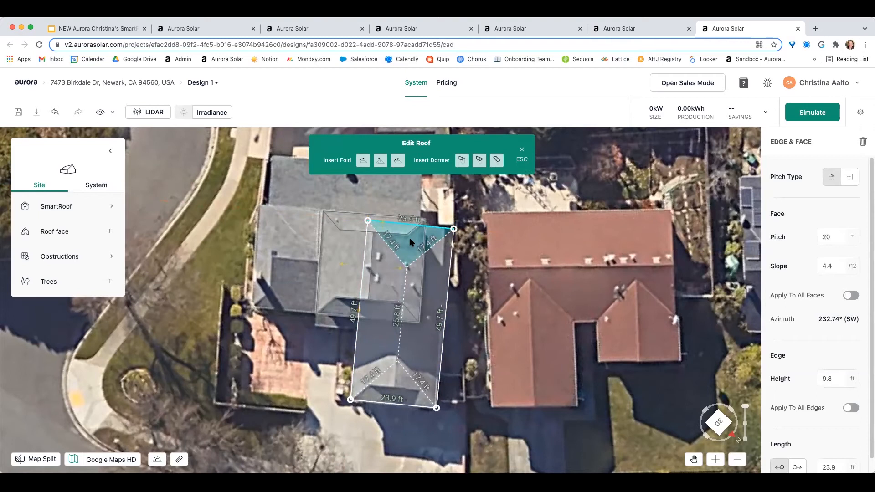
key(g)
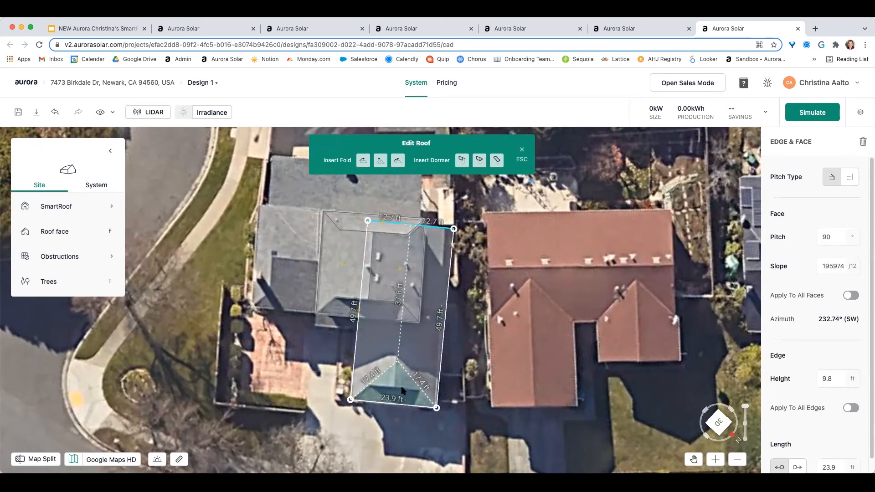
click(380, 162)
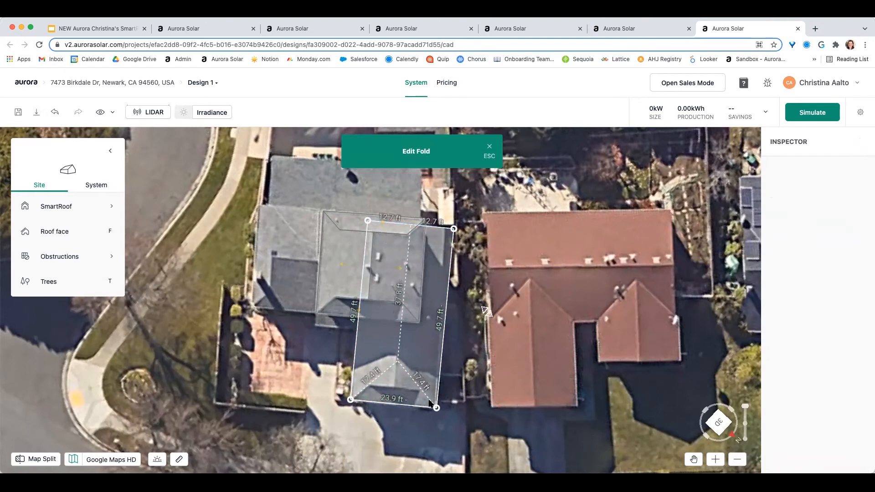
drag(391, 409, 391, 387)
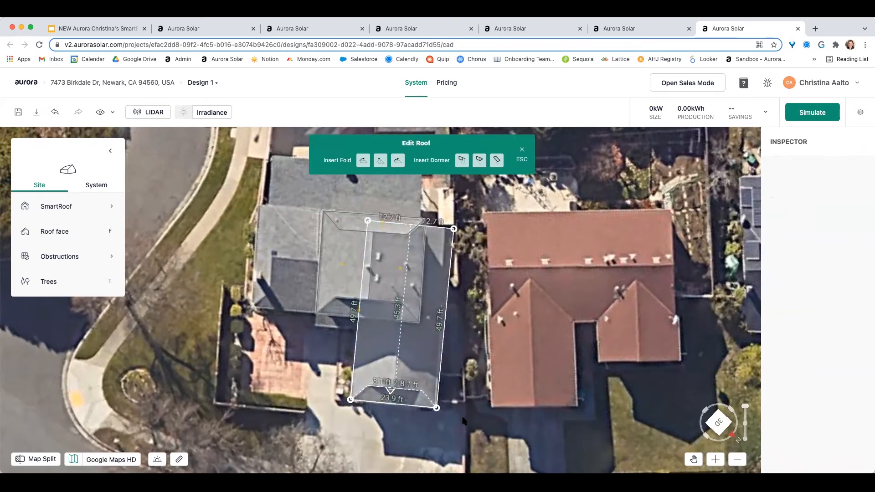
key(Escape)
right_drag(446, 436, 457, 459)
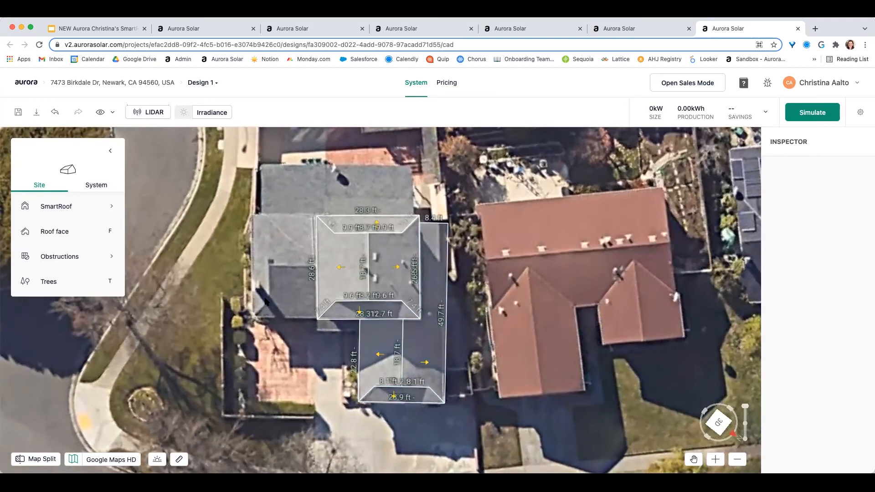
Step: Examine the house's front in Street View to see how its lower roofs meet the upper storey, and return to the full map
click(45, 459)
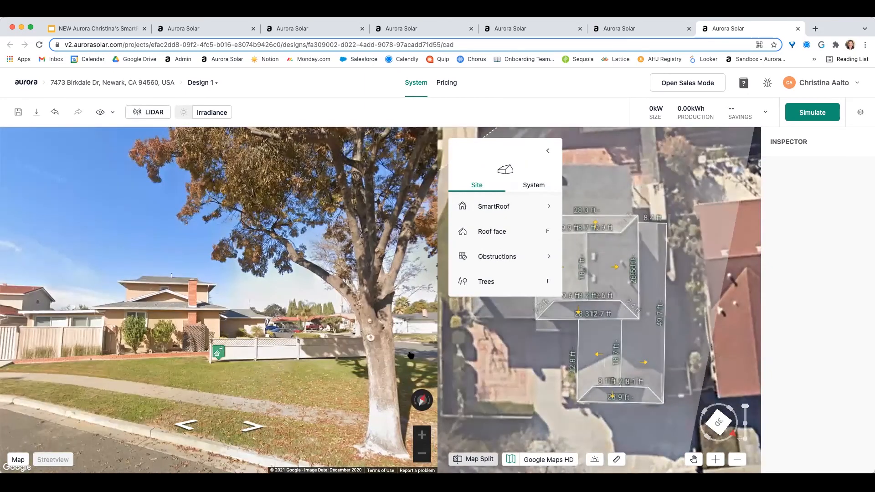
click(410, 355)
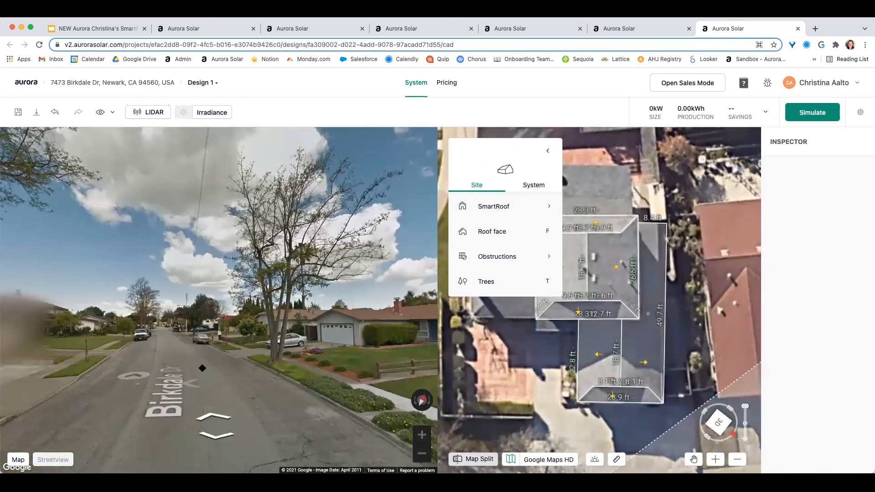
drag(202, 368, 287, 372)
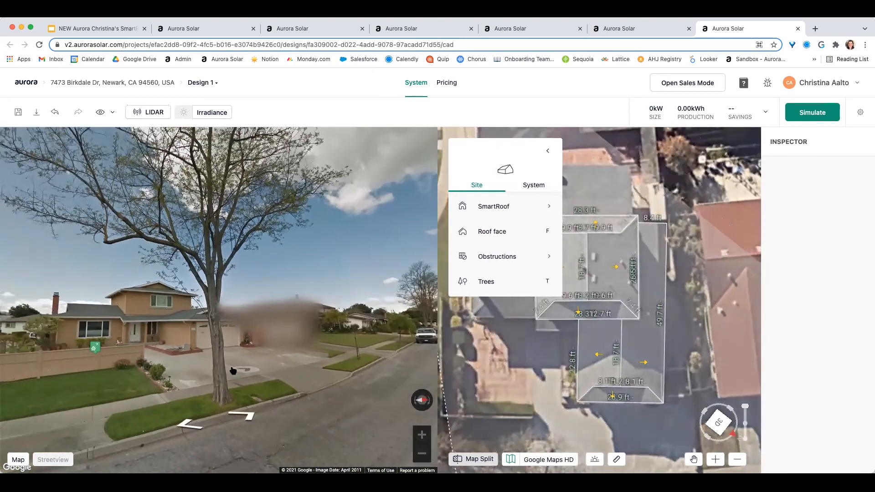
click(148, 331)
click(135, 336)
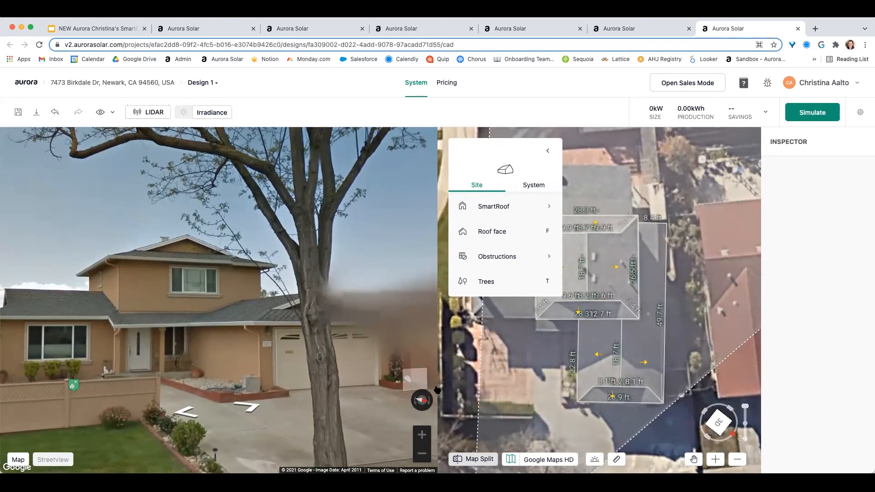
click(469, 459)
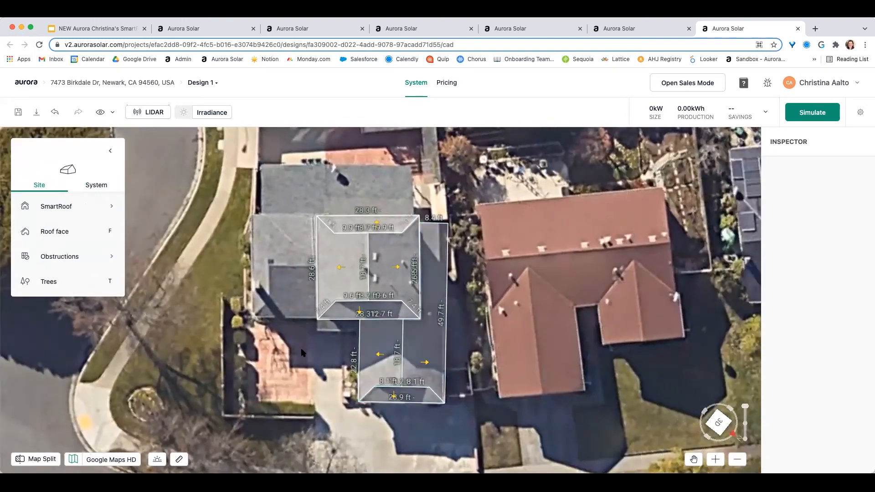
Step: Outline a stepped pitched SmartRoof over the southeast wing, running beneath the upper roof, about 42.4 ft by 31.8 ft, and align its southwest edge
click(51, 207)
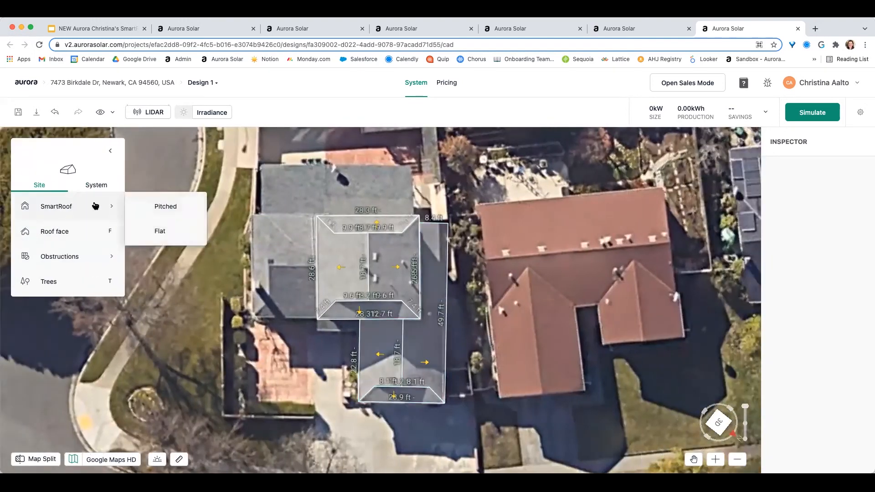
click(153, 207)
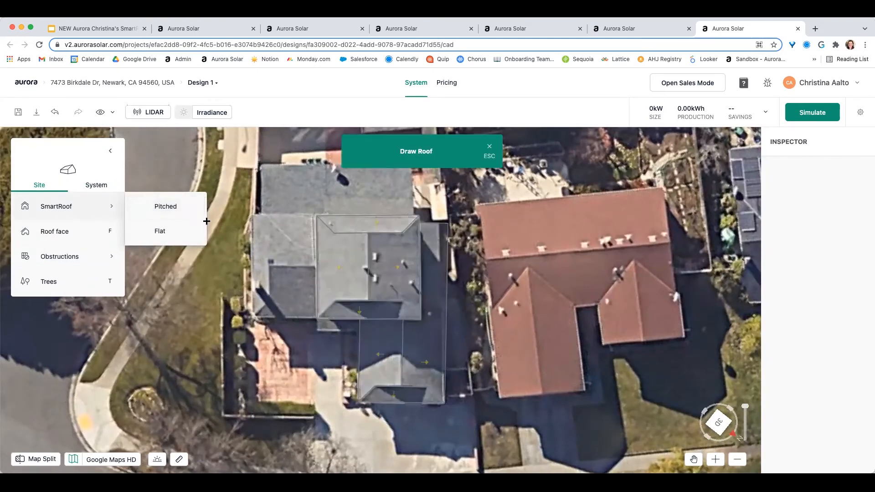
scroll(255, 217, up, 3)
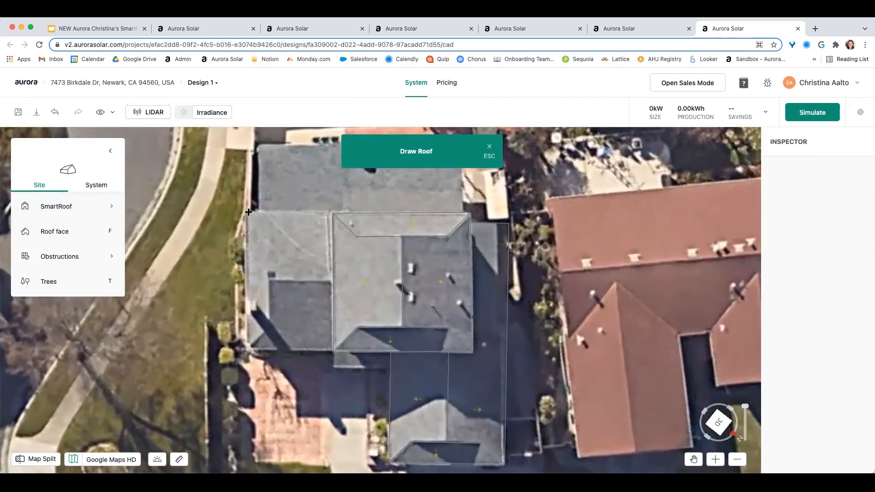
click(245, 211)
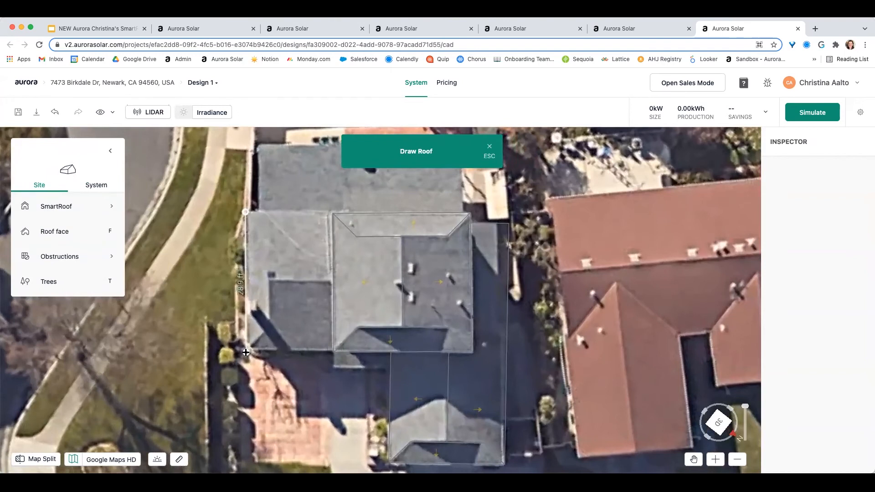
click(246, 351)
click(329, 351)
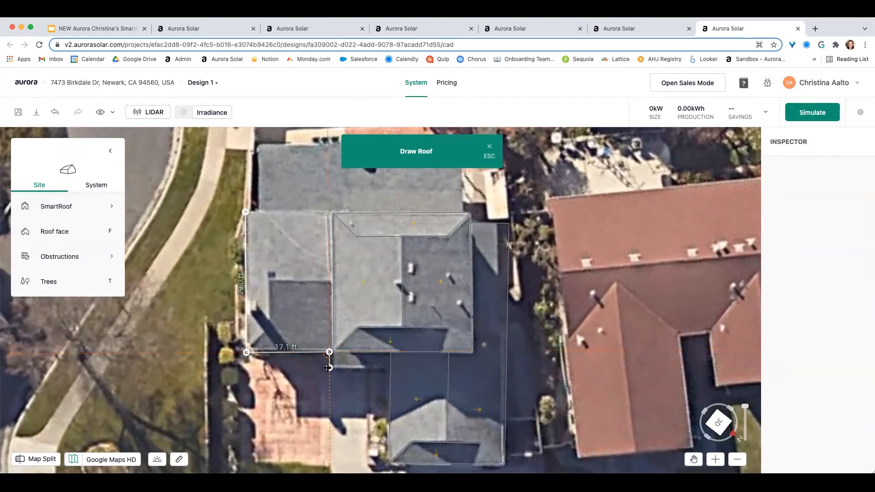
click(329, 367)
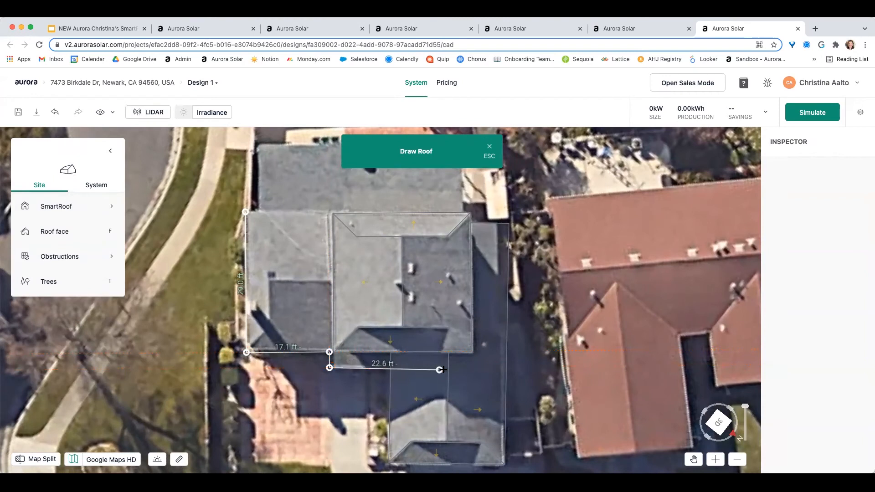
scroll(444, 367, up, 2)
scroll(444, 367, up, 3)
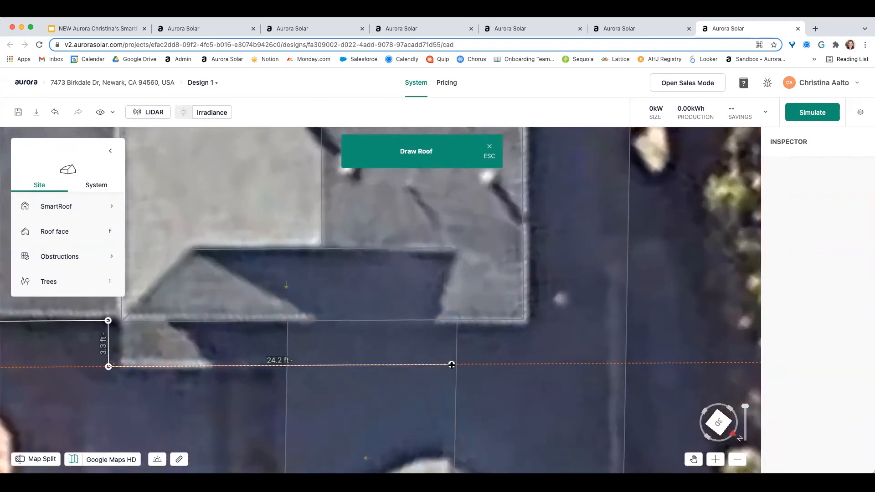
click(451, 364)
scroll(451, 365, down, 5)
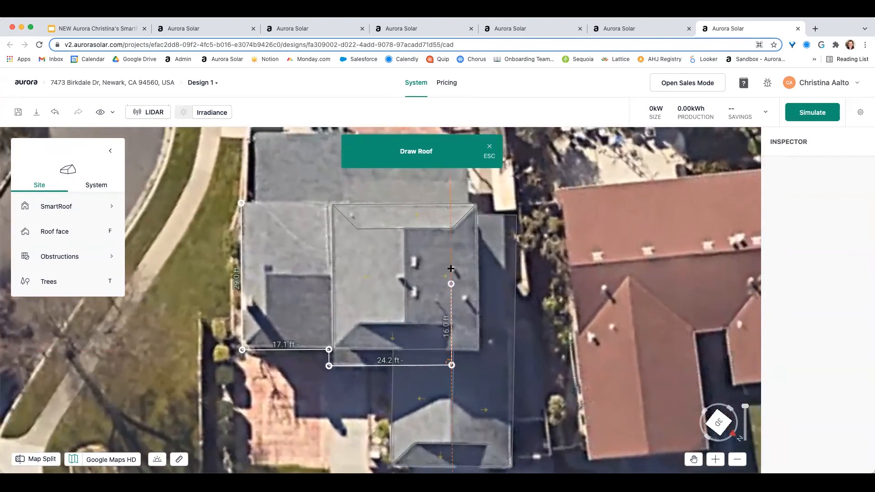
click(456, 201)
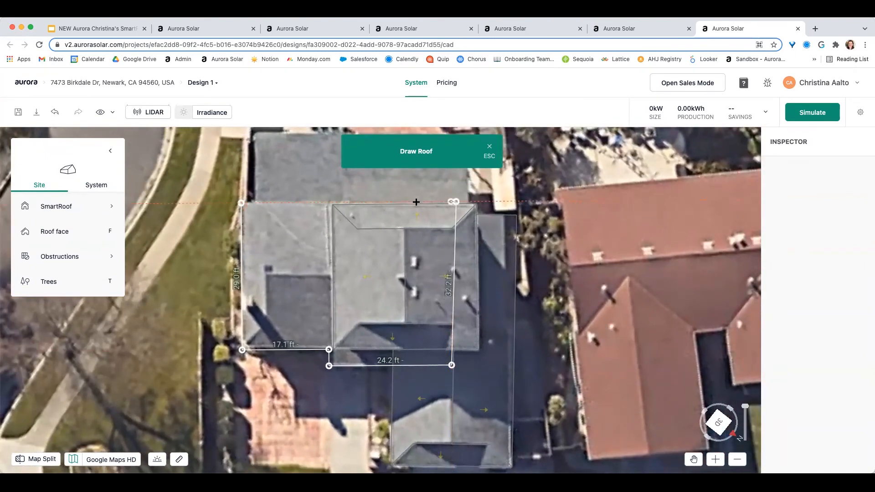
click(241, 202)
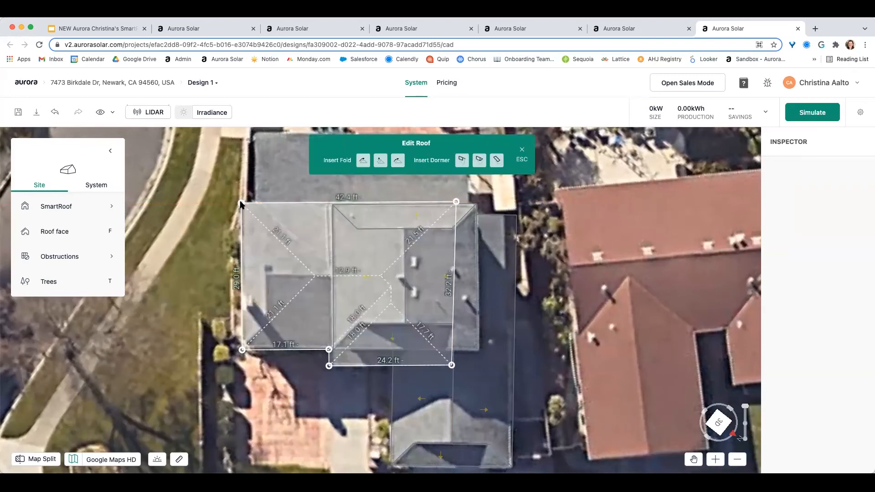
drag(337, 204, 338, 205)
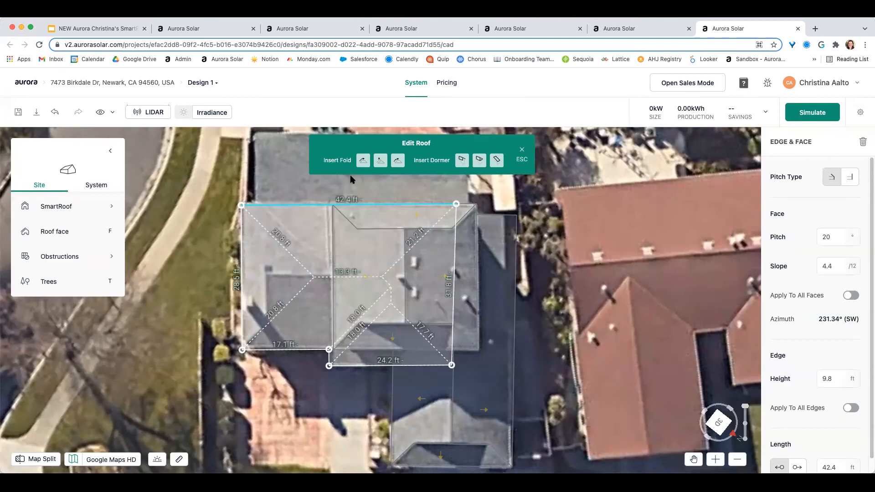
Step: Insert a Dutch gable fold on the new lower roof's southeast face and align its ridge line with the imagery
click(381, 161)
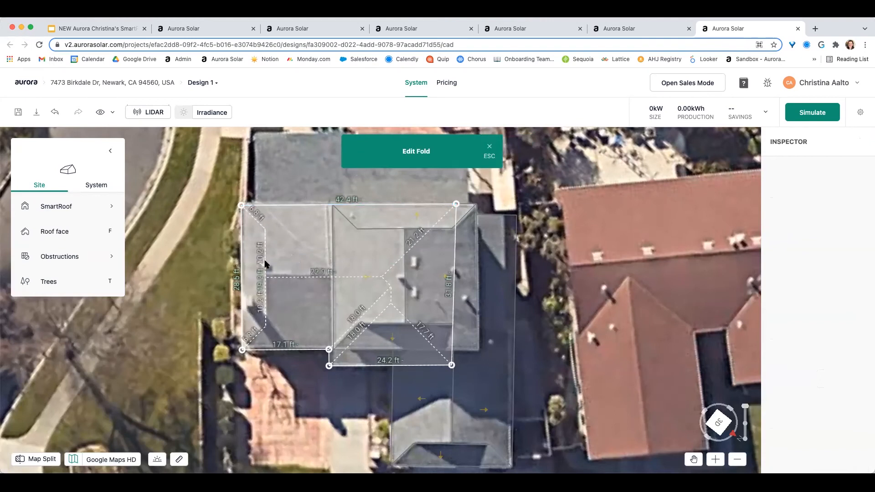
click(265, 262)
right_drag(298, 363, 339, 258)
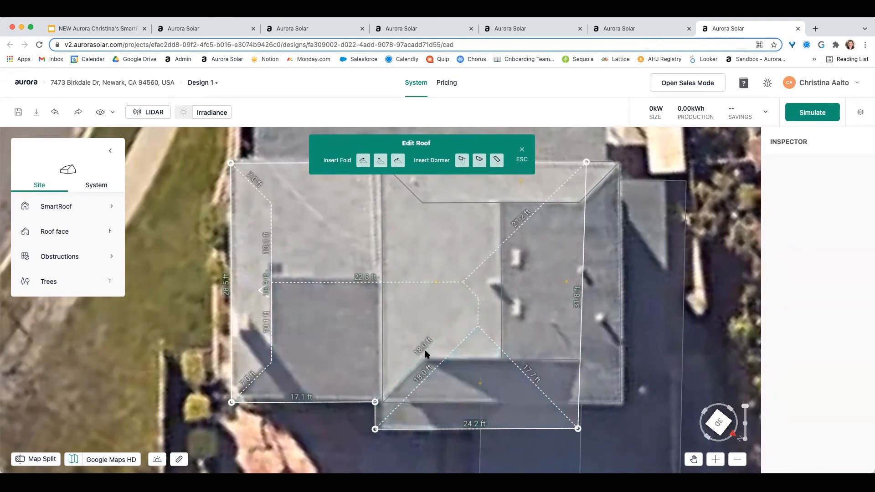
Step: Turn the short notch face and the adjoining 17.1 ft northeast face of the lower roof into gable ends, checking the shape in 3D
click(430, 361)
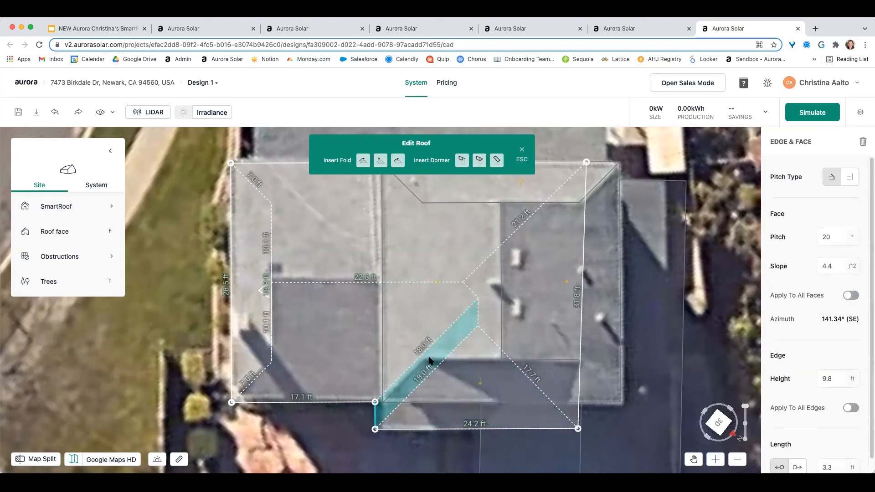
key(g)
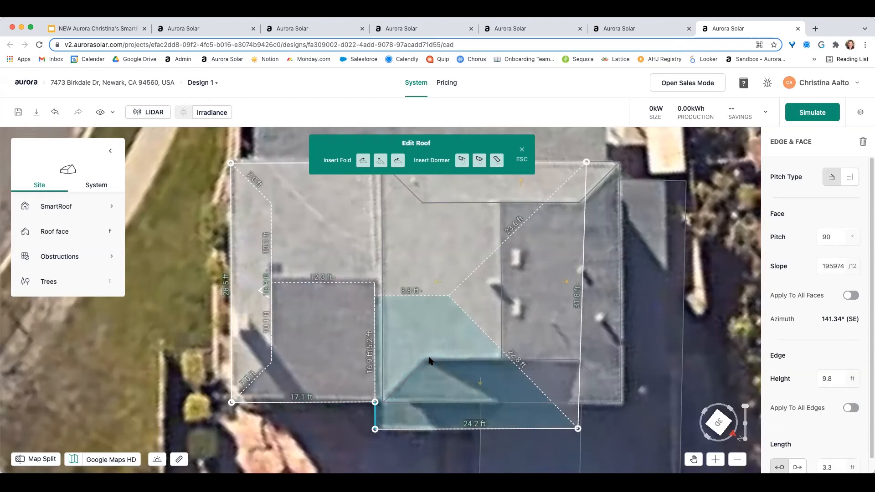
right_drag(337, 431, 433, 266)
right_drag(546, 269, 513, 430)
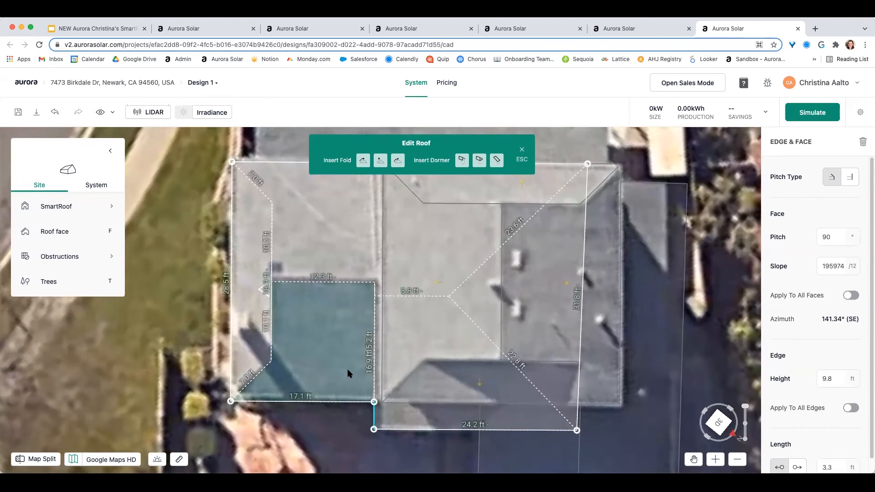
click(326, 359)
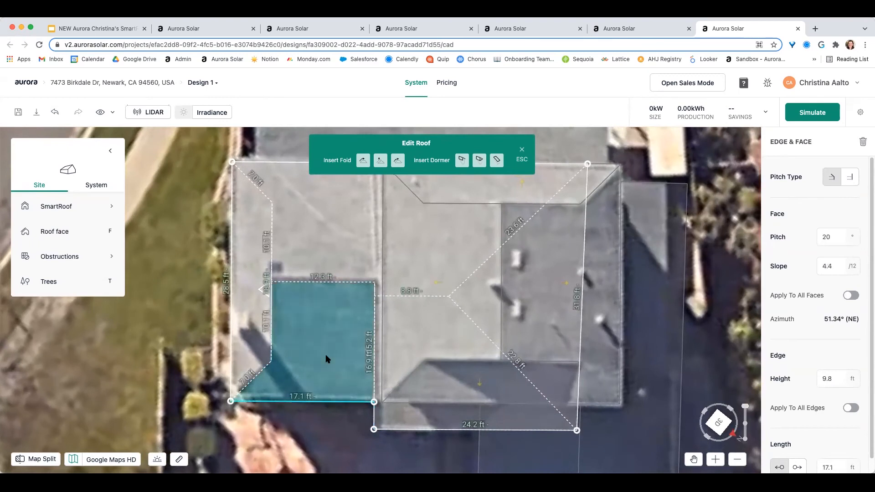
key(g)
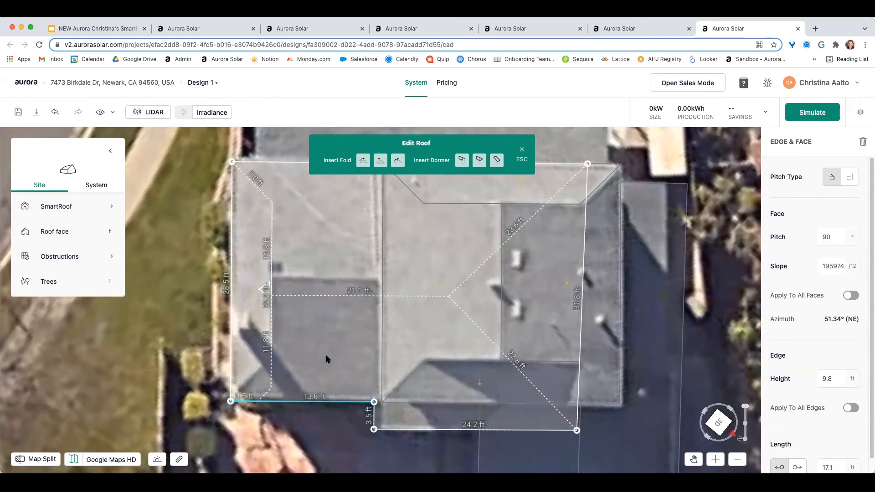
right_drag(336, 446, 338, 465)
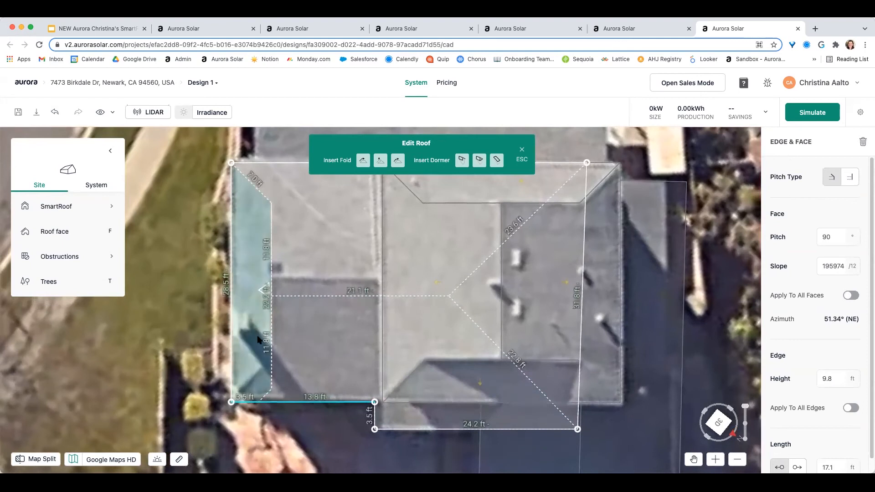
Step: Lower the lower roof's 24.2 ft northeast edge to 8.7 ft in 3D, finish editing and inspect the combined roofs
click(446, 429)
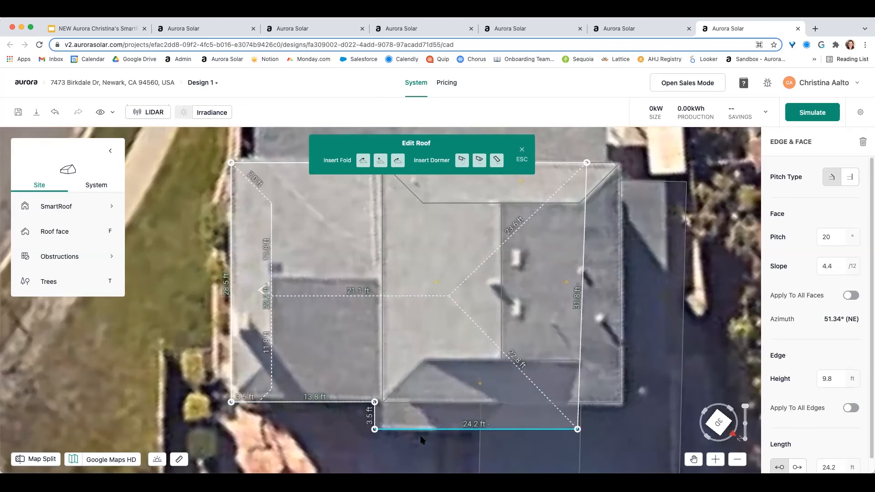
right_drag(412, 452, 489, 318)
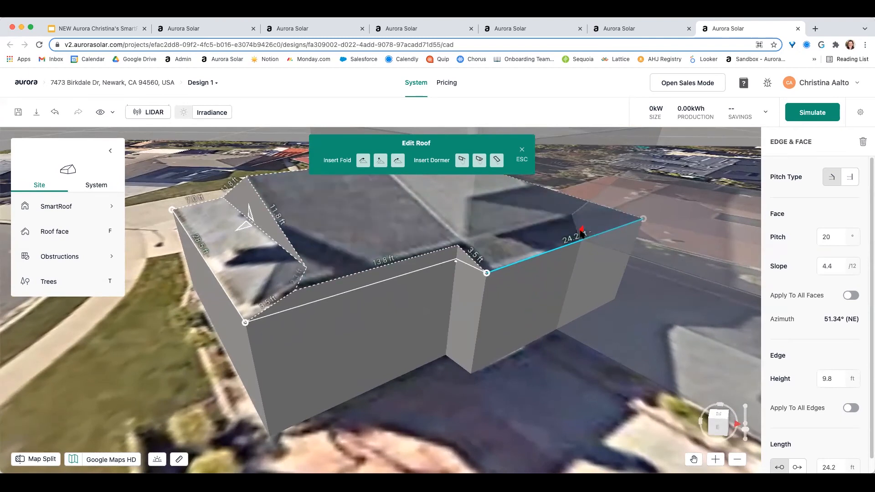
drag(581, 230, 581, 243)
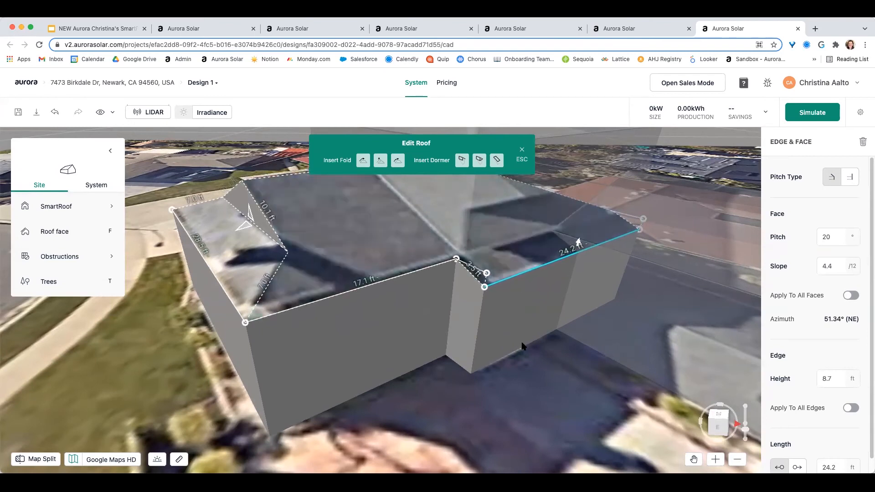
click(539, 365)
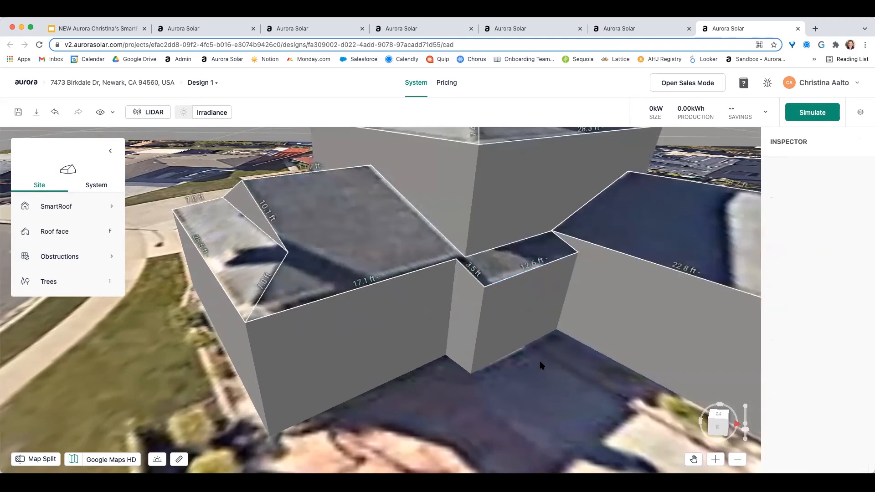
scroll(370, 414, down, 3)
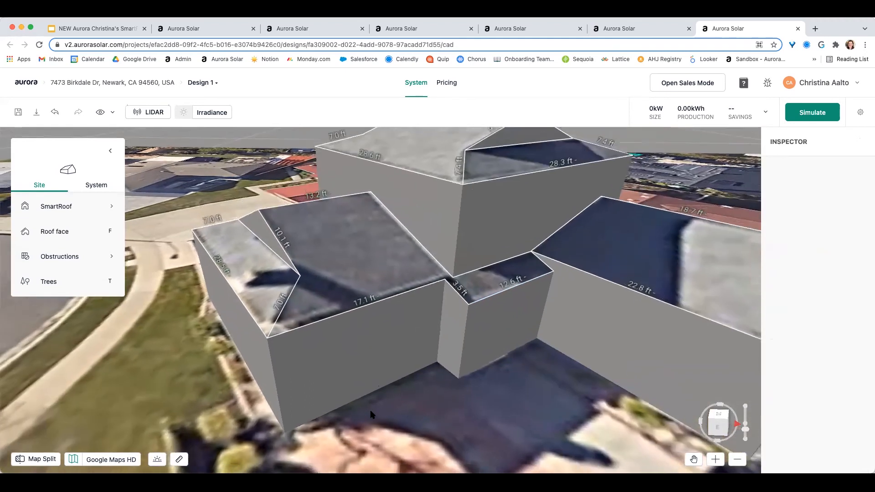
right_drag(356, 415, 391, 255)
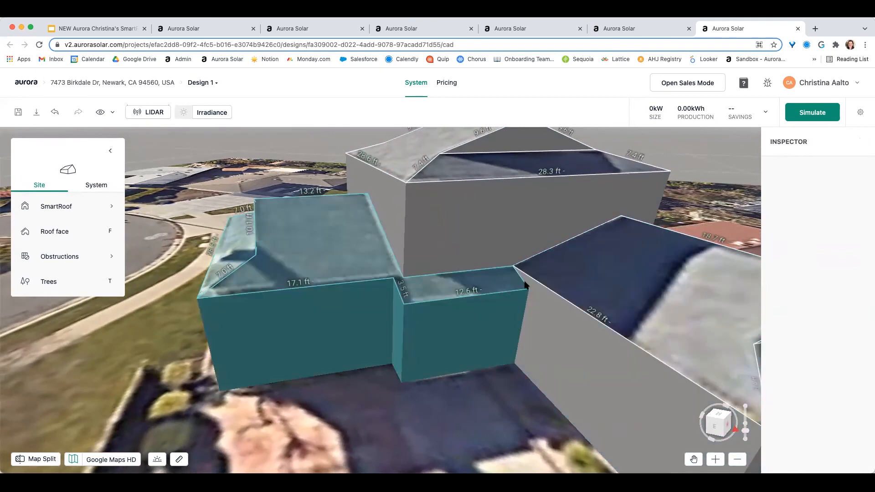
Step: Lower the northwest wing's roof to a base height of 8.6 ft in 3D so it meets the adjoining lower roof
click(609, 276)
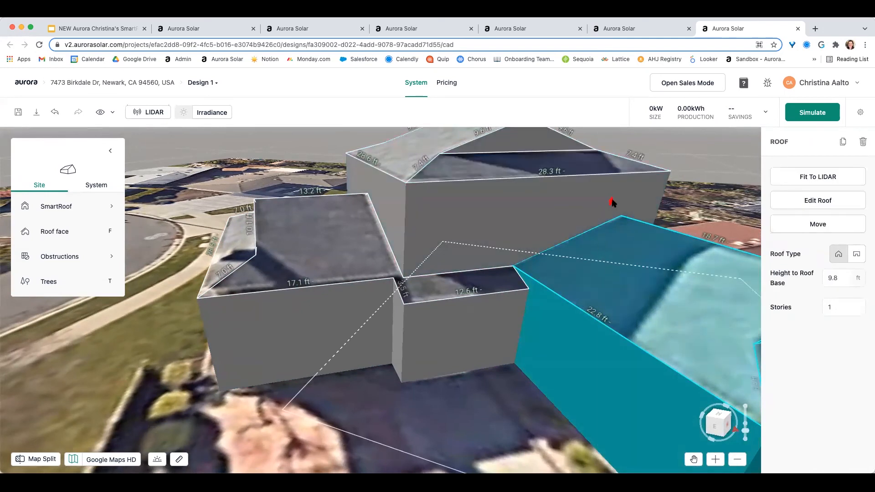
drag(612, 203, 608, 214)
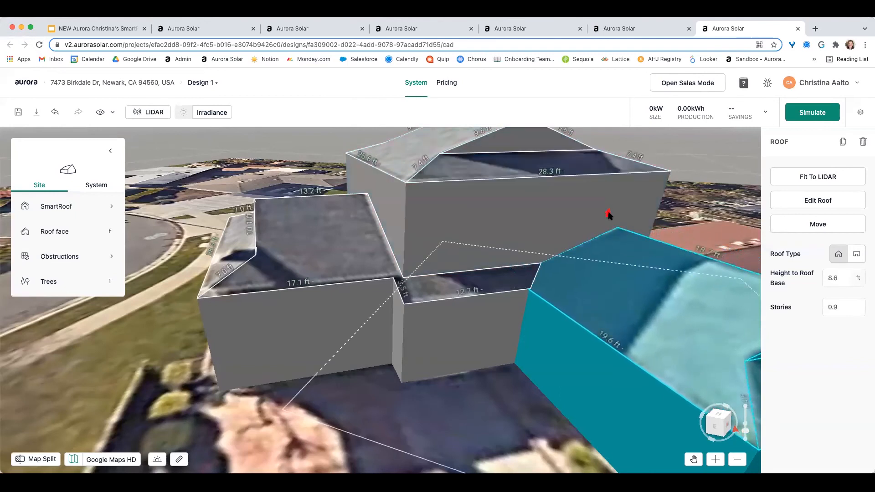
click(499, 396)
Step: Examine the combined roofs from several 3D angles and check the low roof on the house's southwest side in Street View
scroll(500, 397, down, 3)
right_drag(500, 397, 264, 397)
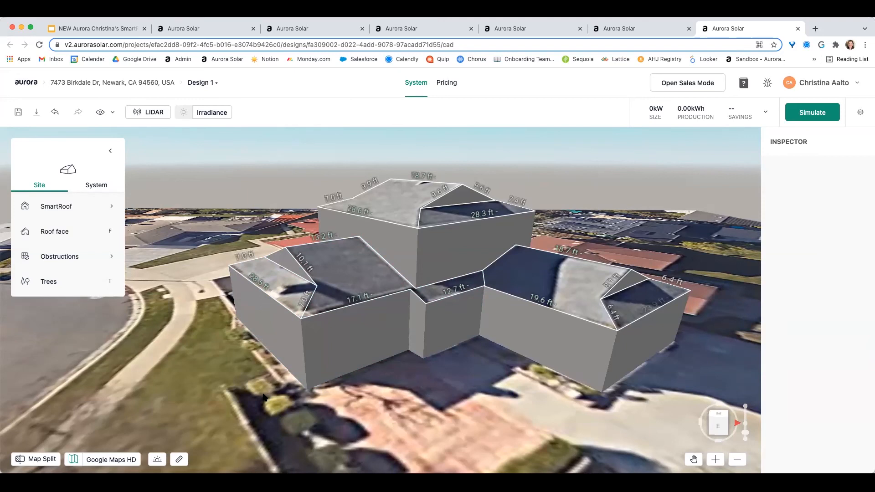
right_drag(204, 359, 523, 366)
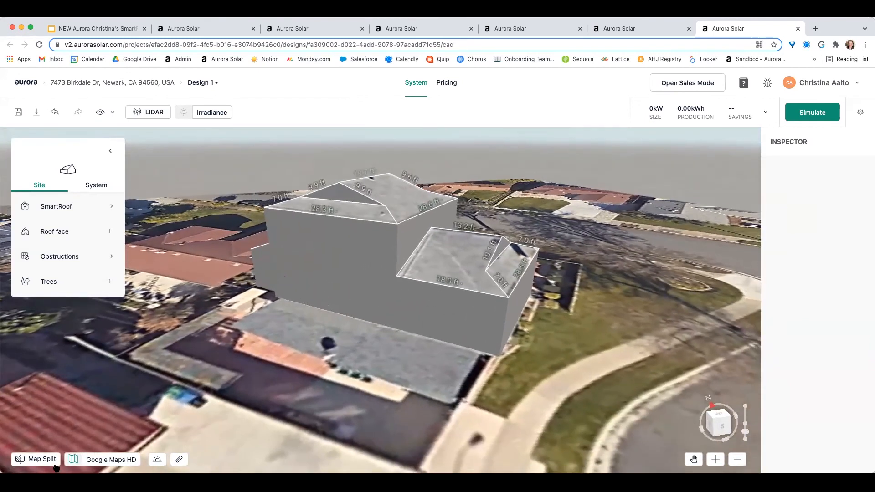
click(50, 461)
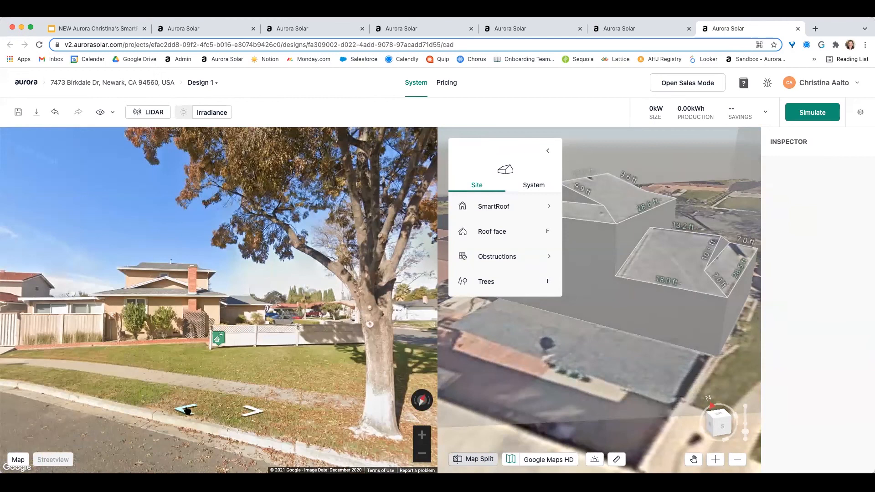
click(186, 410)
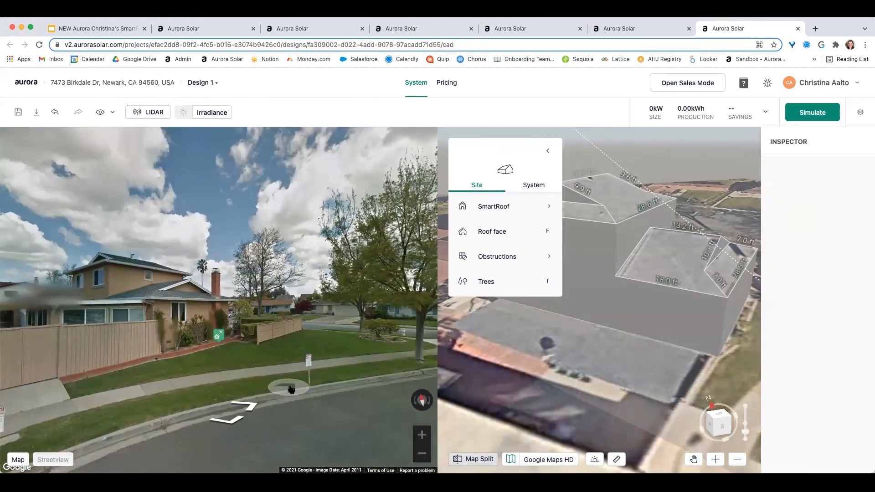
click(237, 407)
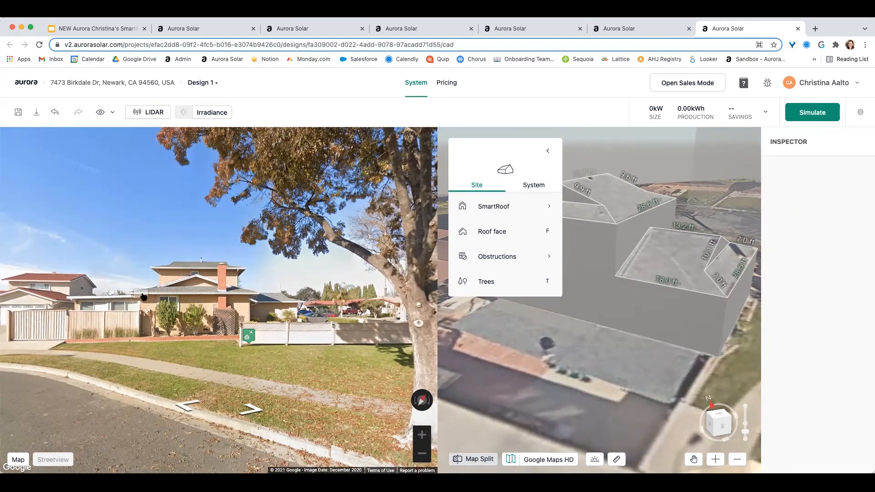
click(165, 396)
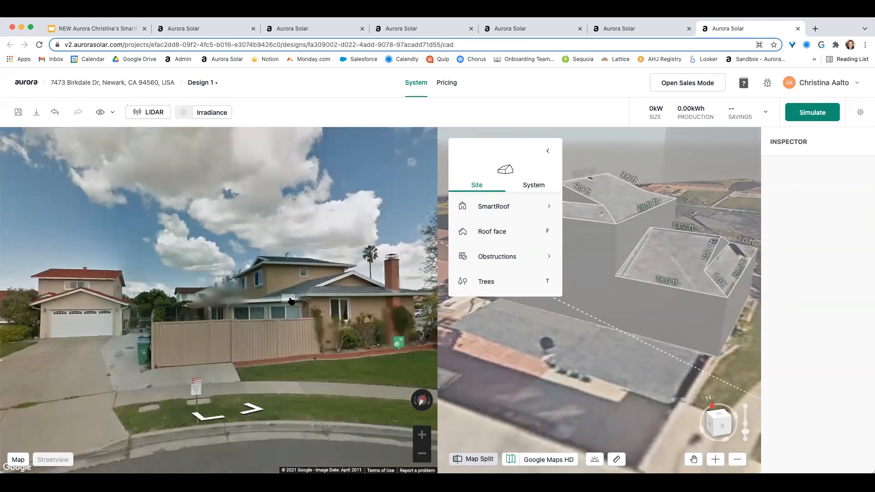
click(474, 459)
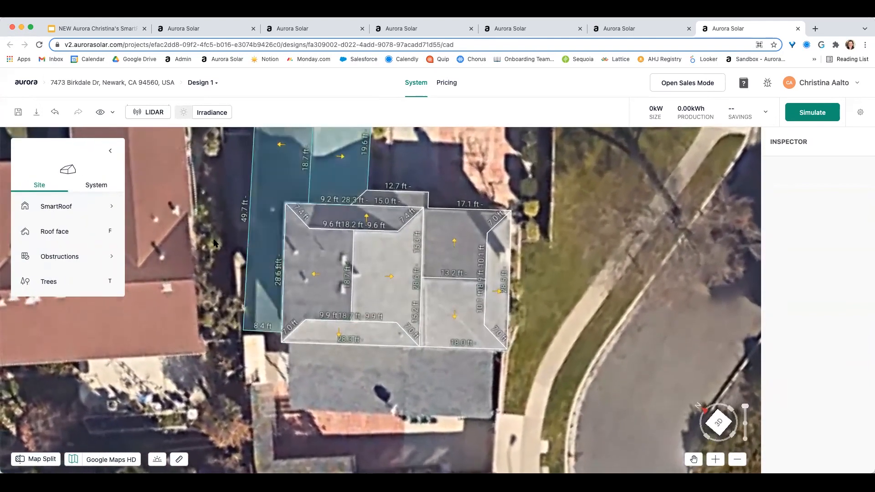
Step: Outline a rectangular pitched SmartRoof about 19.0 ft by 14.4 ft over the southwest side, slightly overlapping the southeast wing's roof
mouse_move(64, 209)
click(170, 205)
scroll(449, 378, down, 2)
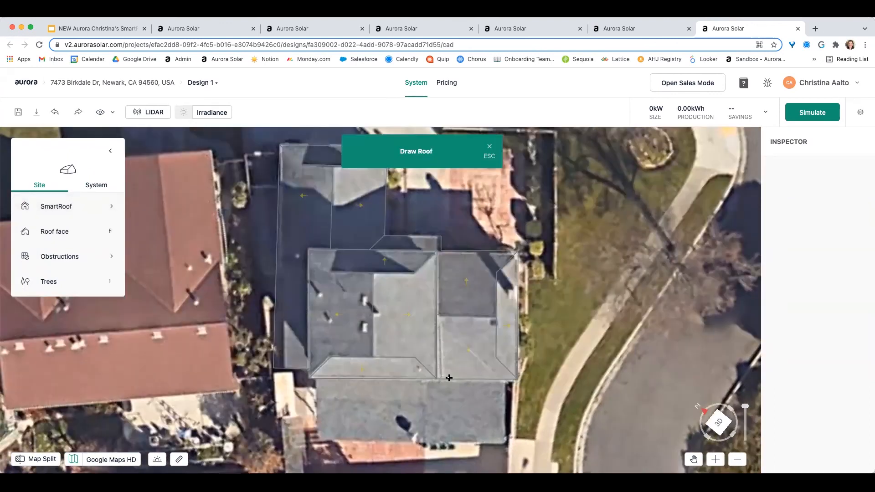
scroll(503, 443, up, 5)
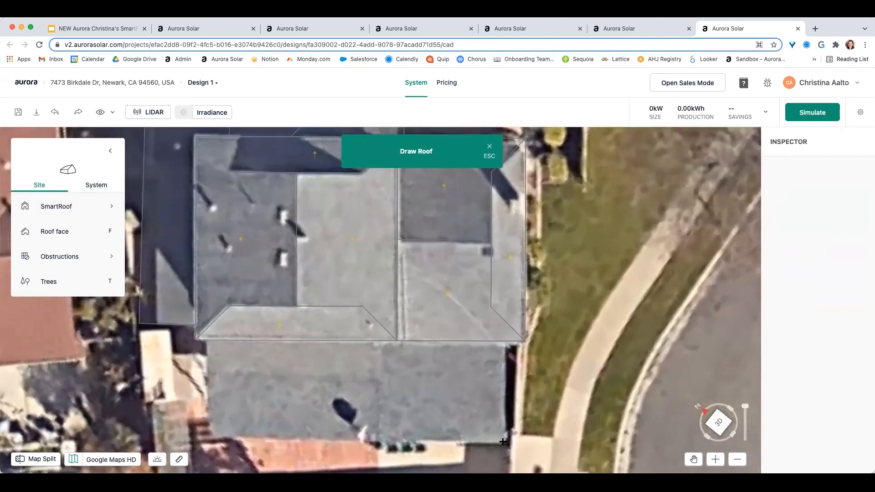
click(504, 440)
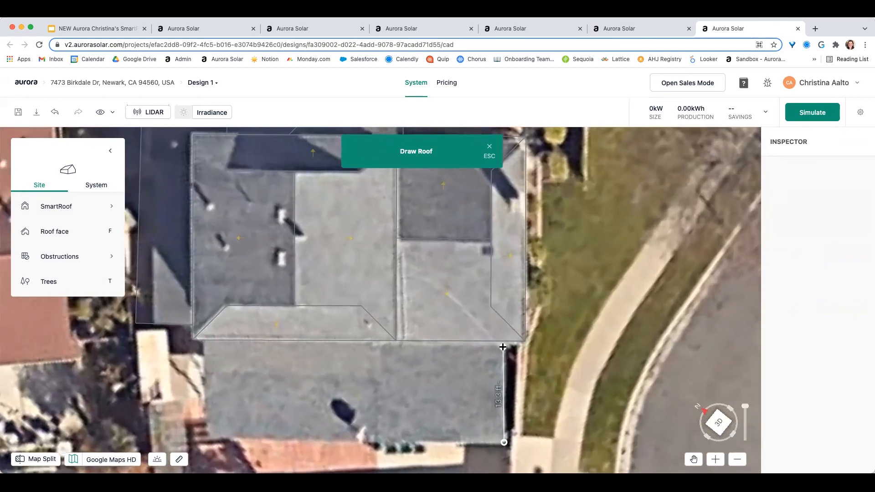
scroll(502, 347, up, 5)
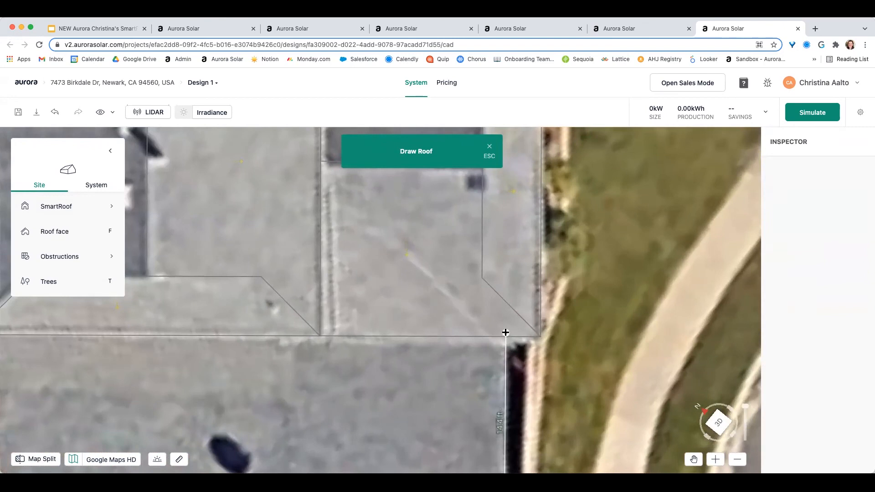
click(505, 332)
scroll(505, 333, down, 5)
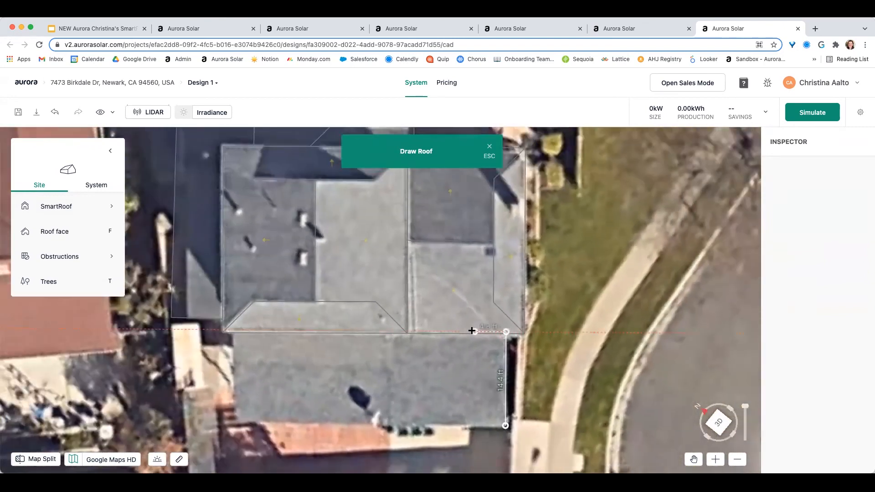
click(382, 331)
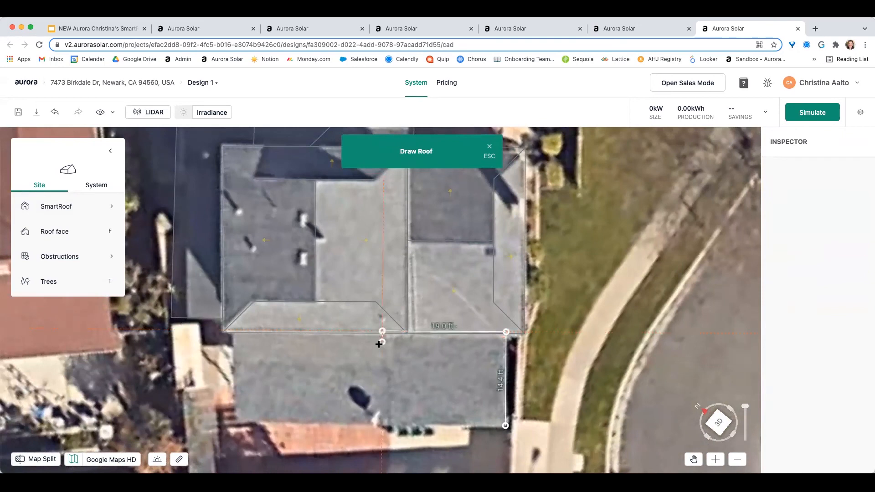
click(381, 424)
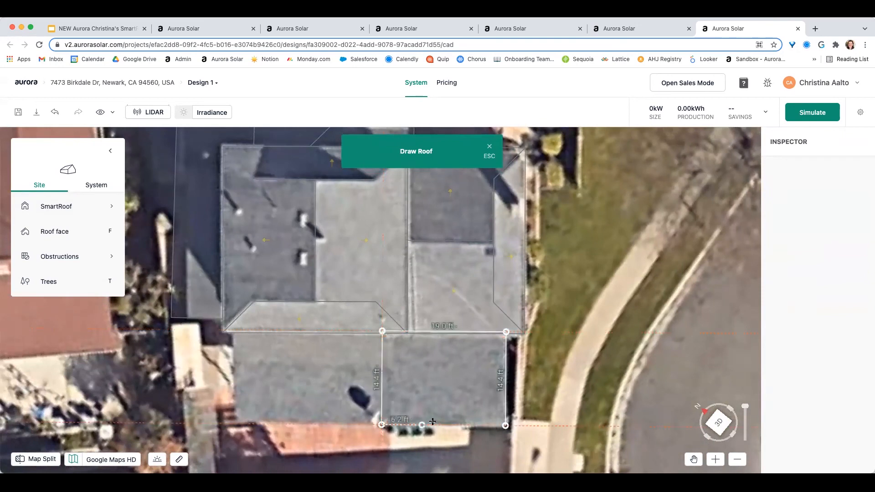
click(505, 426)
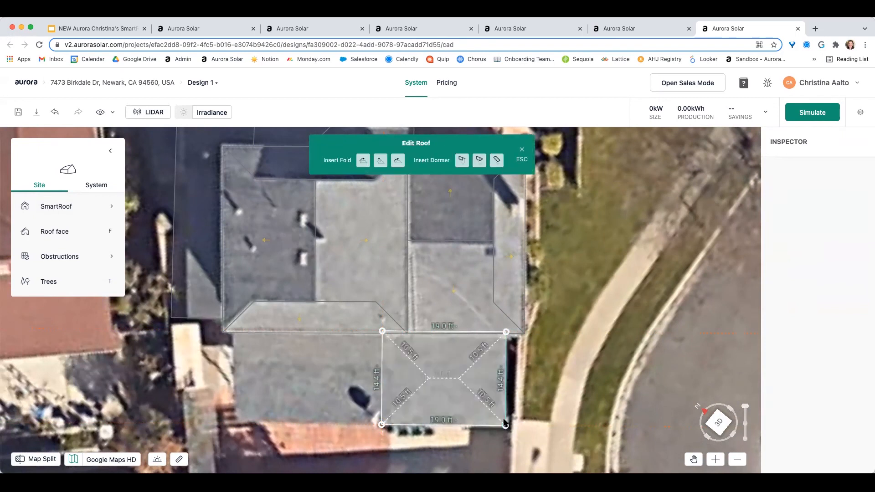
Step: Turn the new roof's northeast, southeast and northwest faces into vertical gable ends, leaving a single slope facing southwest
mouse_move(446, 368)
right_down()
mouse_move(415, 361)
mouse_move(382, 313)
mouse_move(404, 272)
mouse_move(427, 265)
mouse_move(387, 279)
mouse_move(395, 276)
right_up()
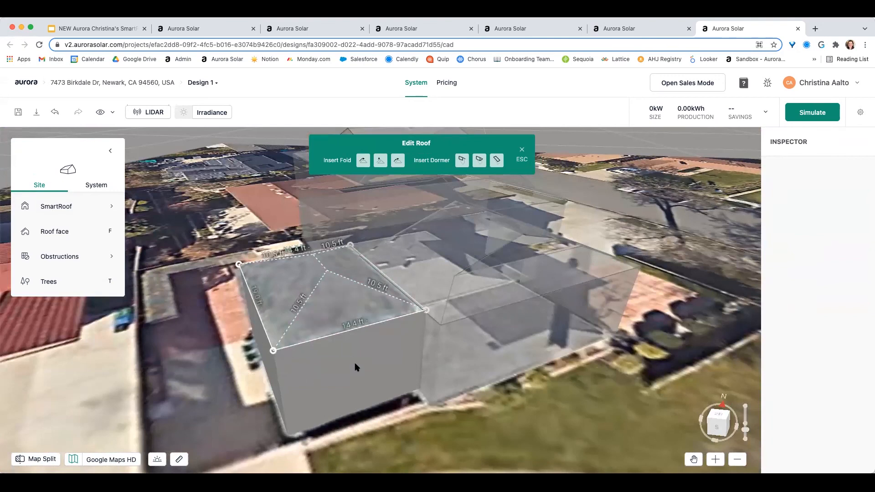
right_drag(385, 329, 285, 287)
click(286, 288)
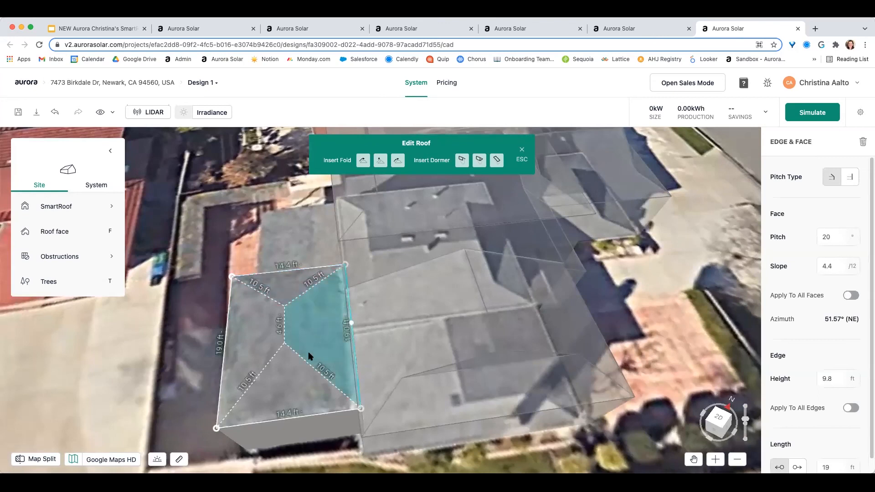
click(293, 384)
drag(293, 387, 290, 285)
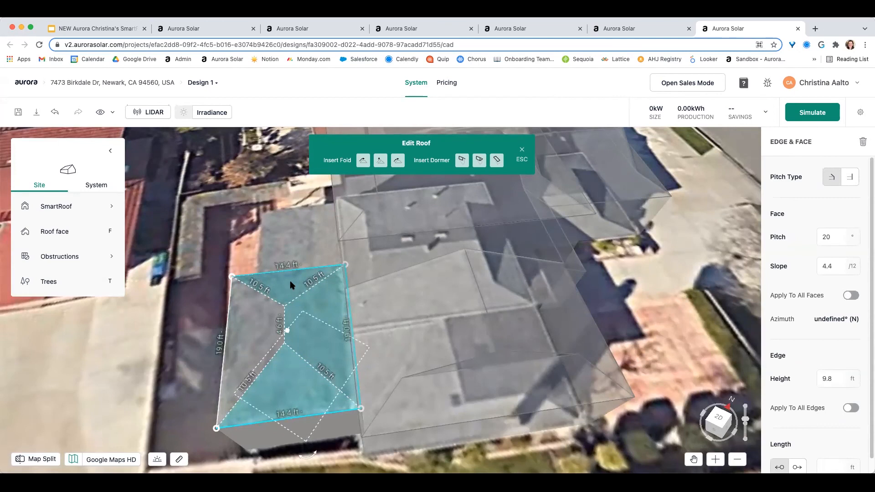
right_drag(387, 397, 409, 319)
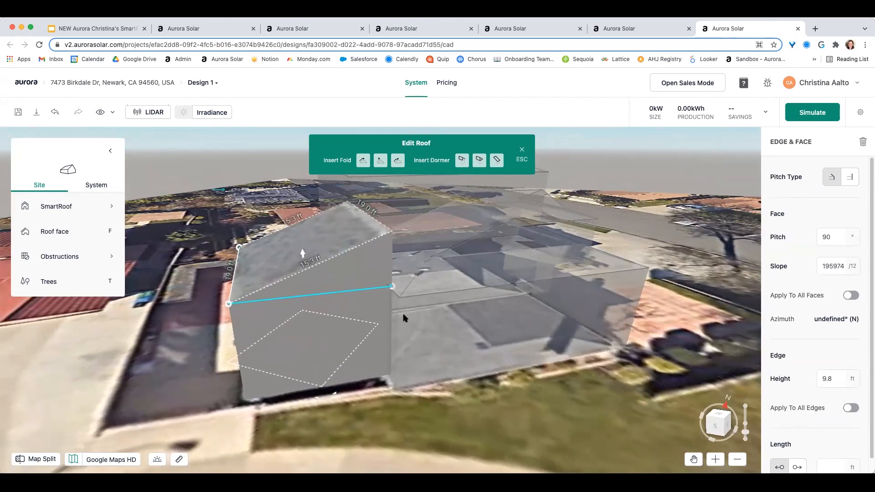
Step: Set the pitch of the new roof's southwest-facing slope to 6°
click(304, 252)
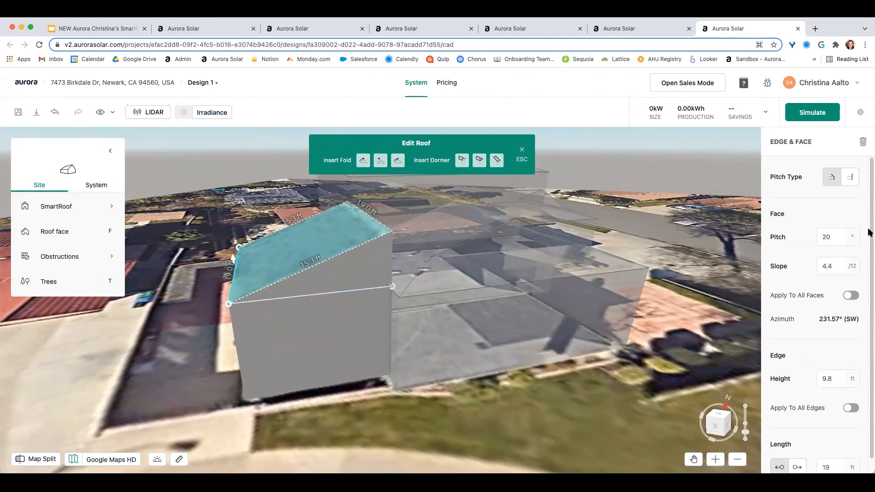
click(839, 238)
click(778, 263)
click(778, 263)
right_click(779, 264)
click(779, 263)
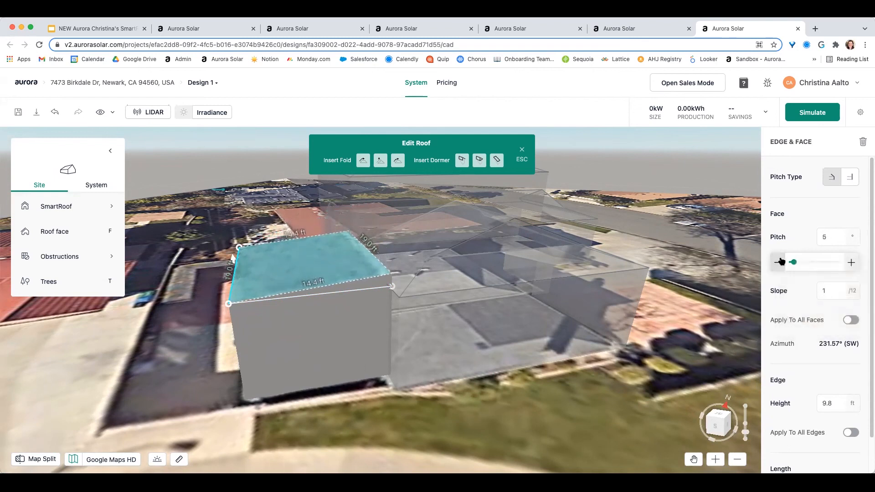
click(851, 263)
click(851, 262)
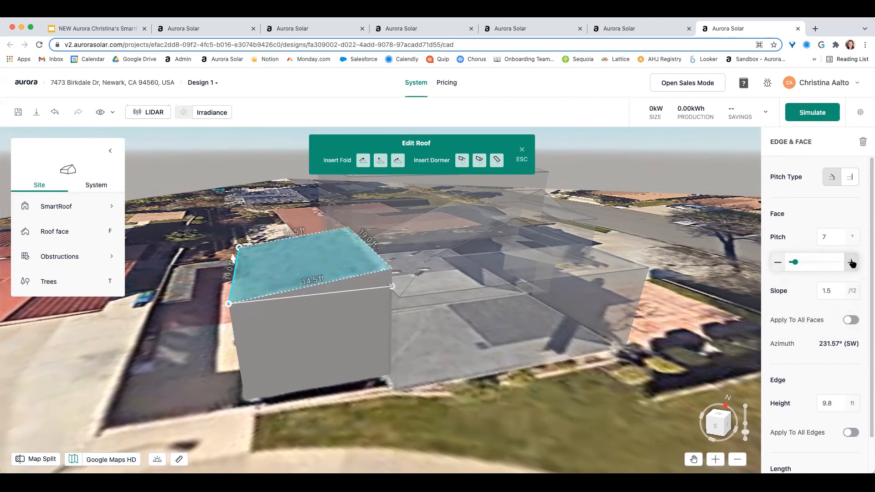
click(777, 263)
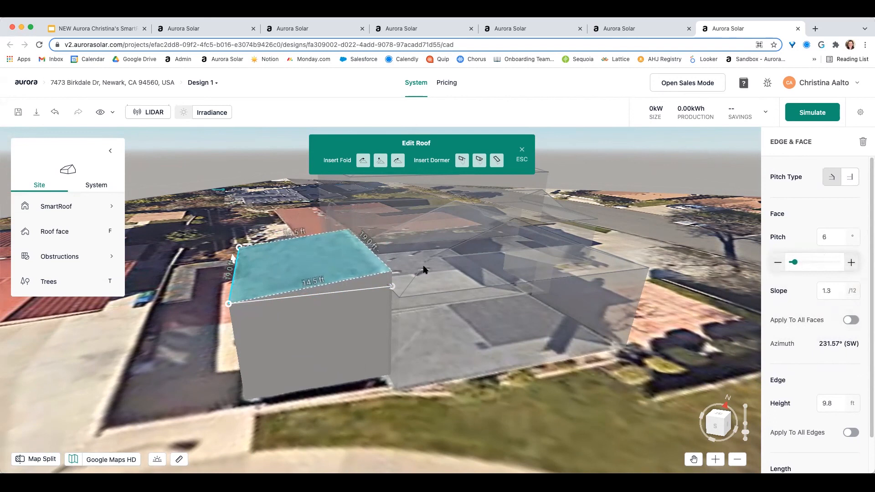
Step: Lower the new roof's southwest edge in 3D and finish editing the roof
right_drag(420, 344, 399, 322)
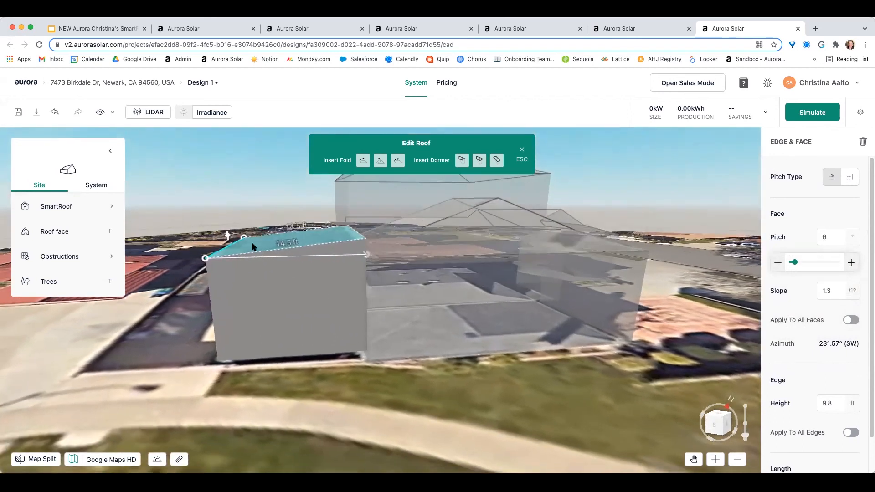
drag(226, 234, 227, 245)
right_drag(275, 316, 392, 338)
click(478, 393)
click(477, 390)
right_drag(474, 380, 432, 386)
right_drag(625, 355, 638, 413)
drag(637, 413, 474, 351)
right_drag(474, 351, 449, 370)
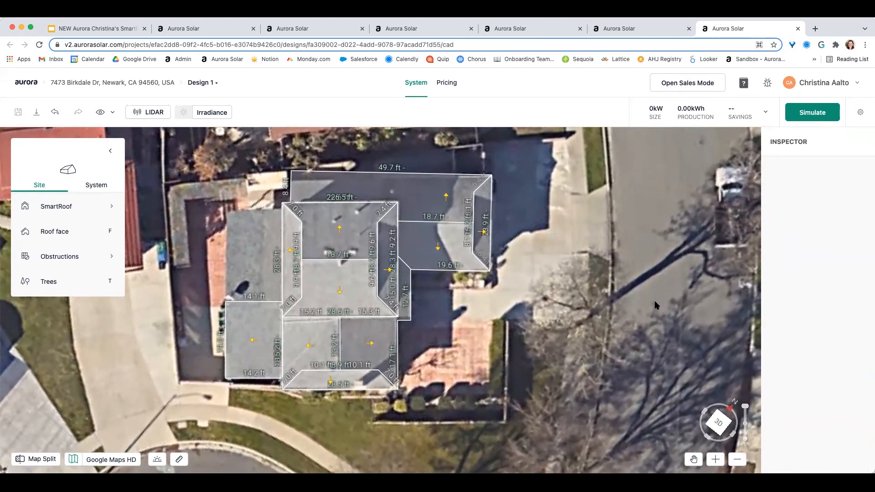
Step: Inspect the completed multi-roof house in 3D and look at the help options in the Support Center
right_drag(500, 356, 356, 290)
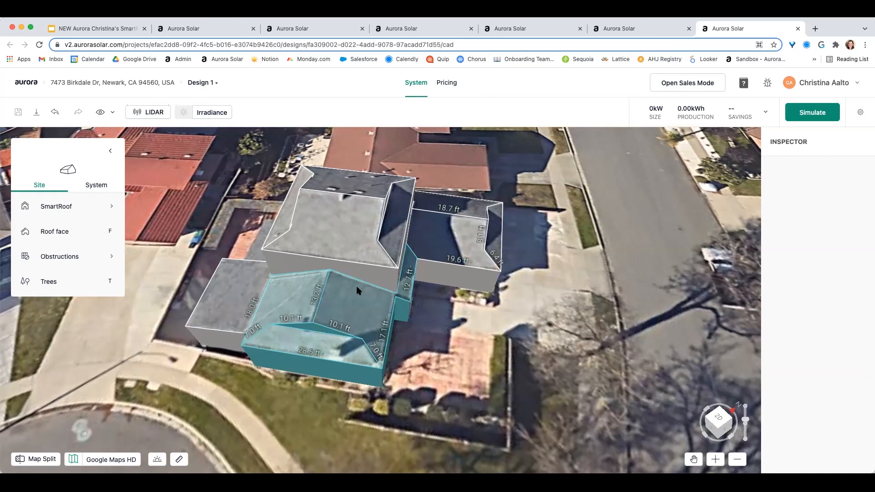
click(743, 84)
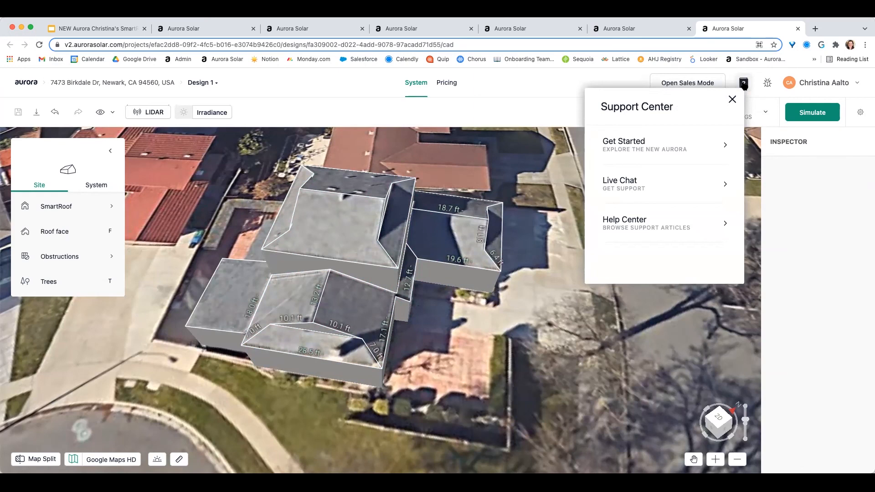
click(732, 99)
drag(615, 305, 529, 254)
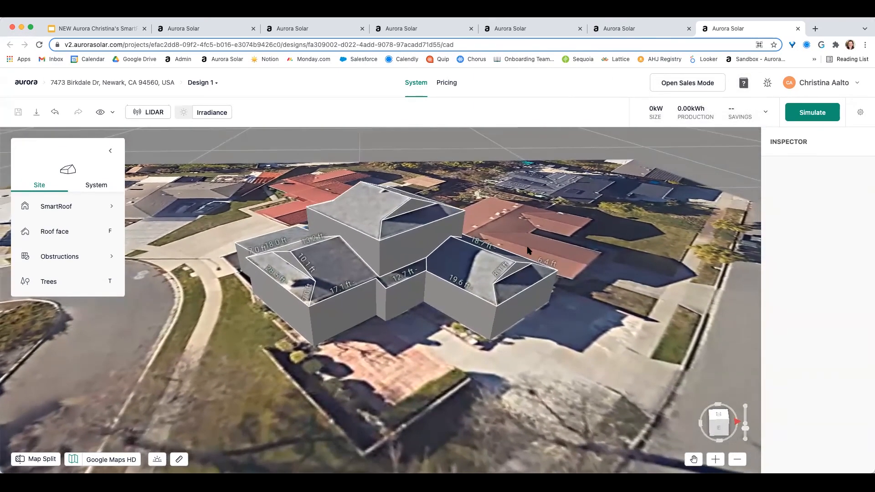